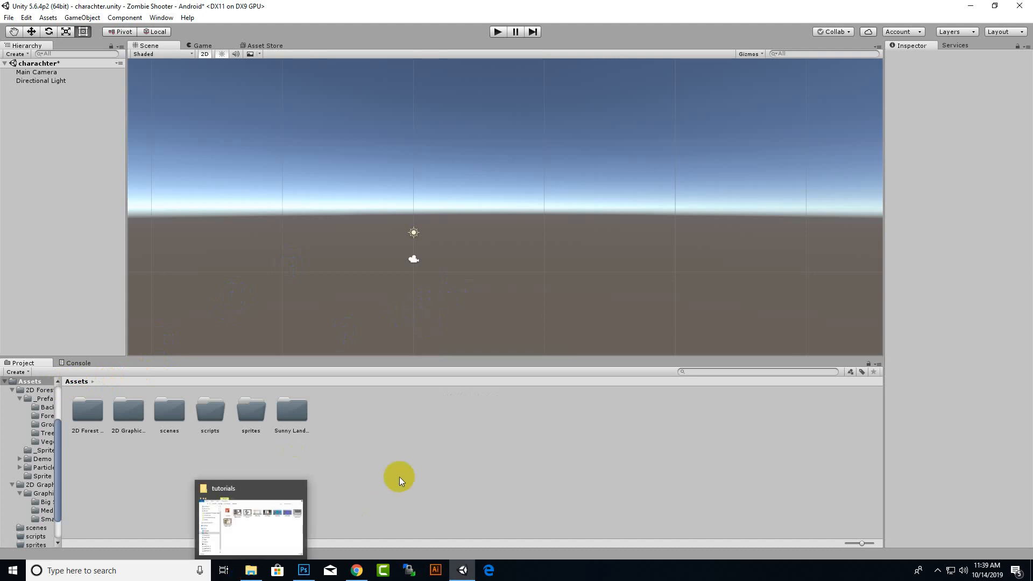
Step: Switch to Photoshop, compare the assembled girl in playergirl.psd with the separated body-parts sheet, and nudge the gun layer slightly
click(251, 570)
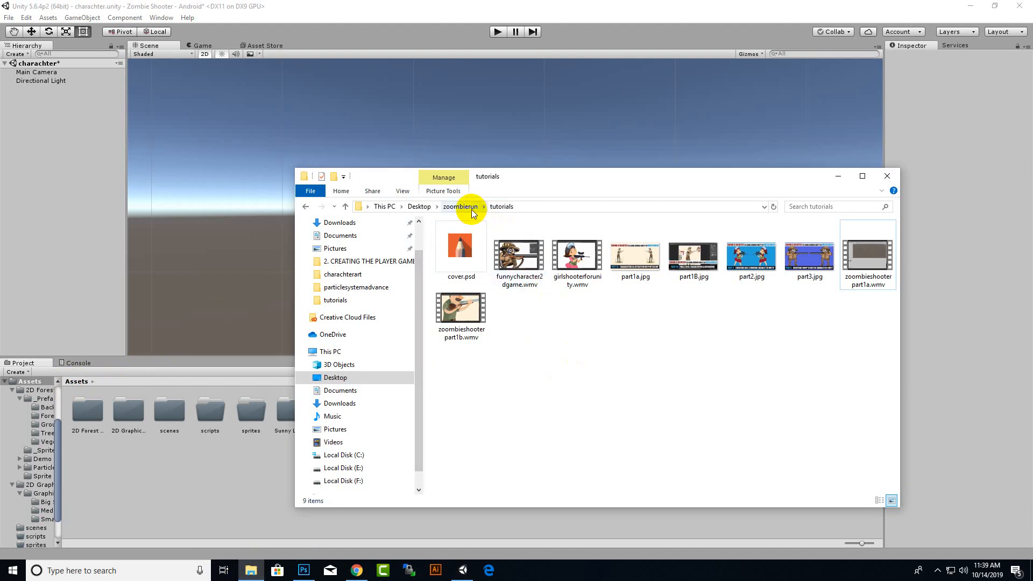
click(304, 569)
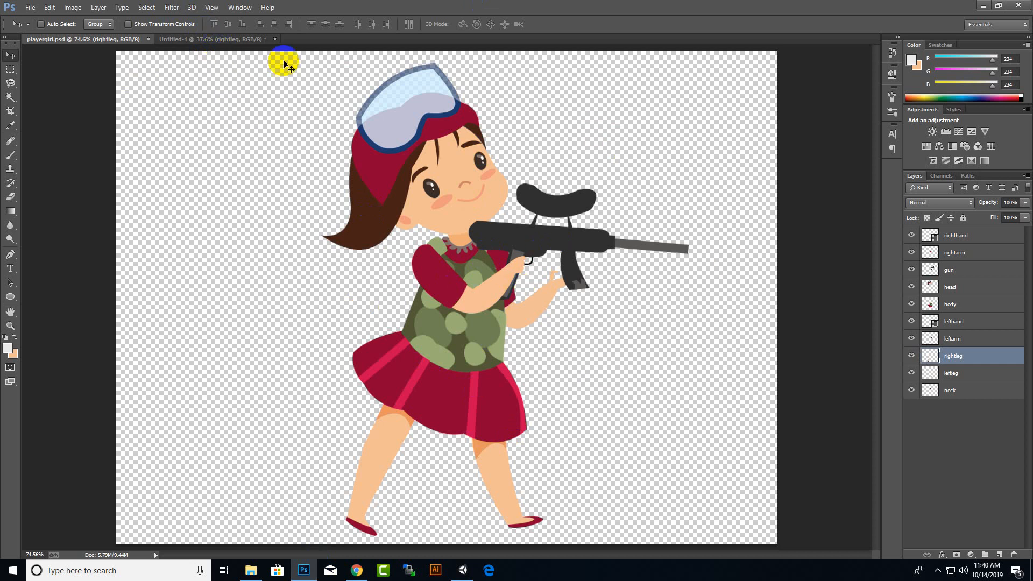
click(231, 40)
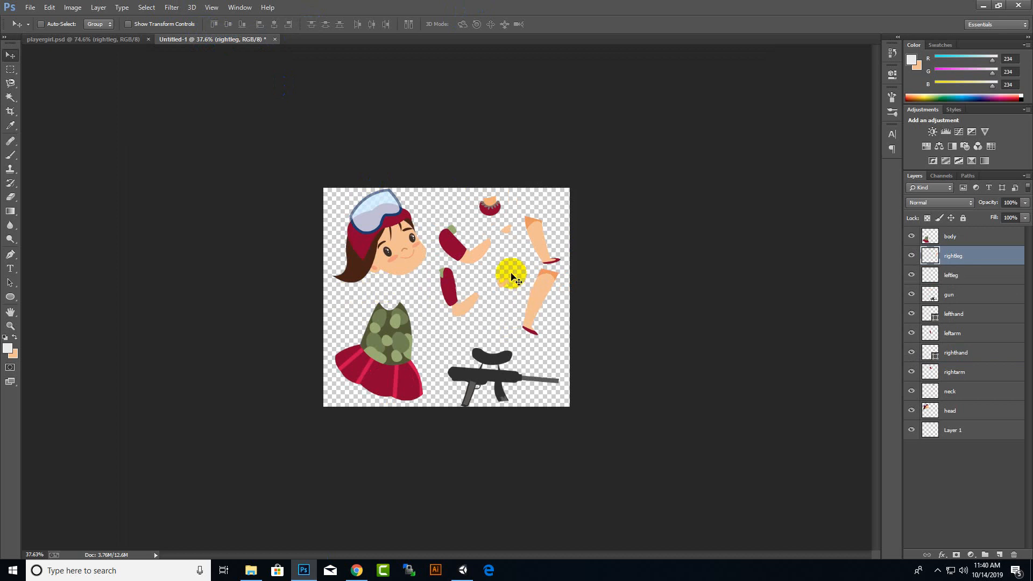
click(116, 41)
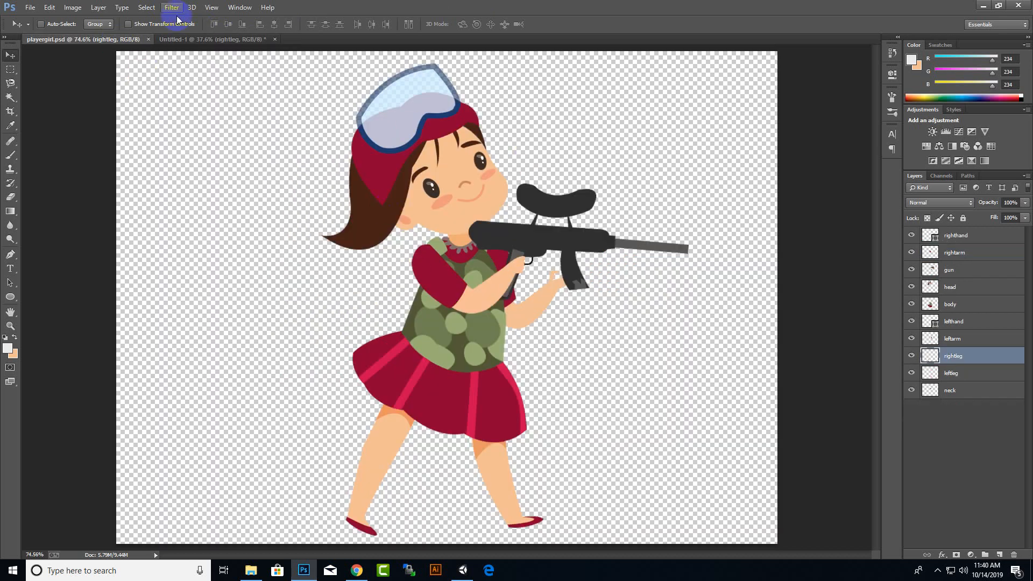
click(196, 39)
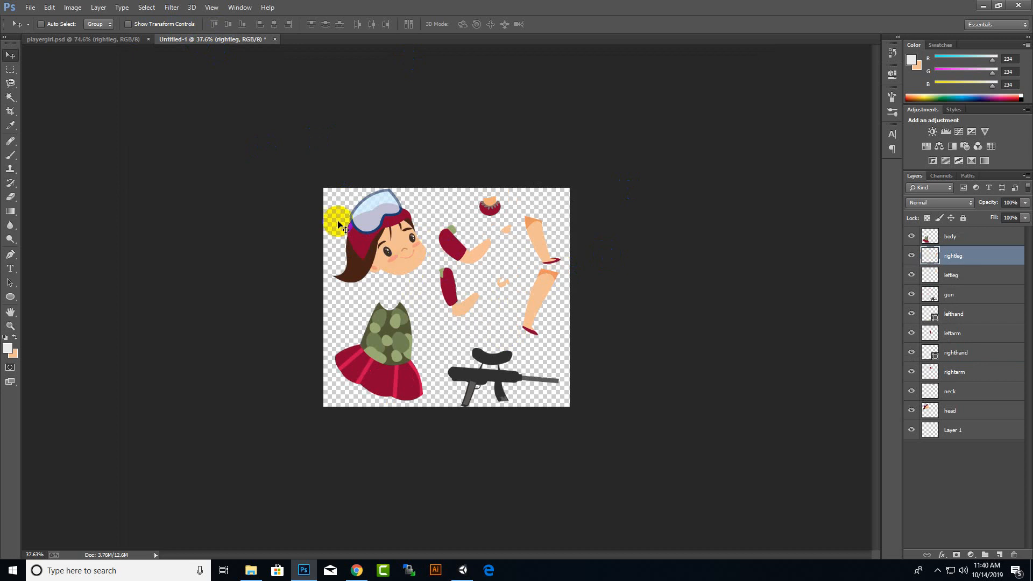
drag(499, 362, 498, 377)
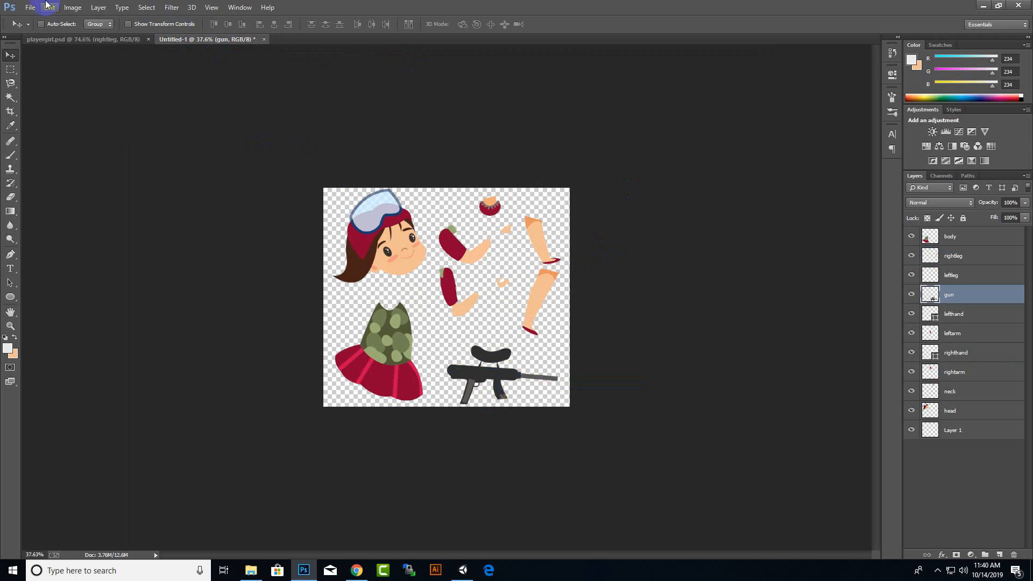
click(29, 7)
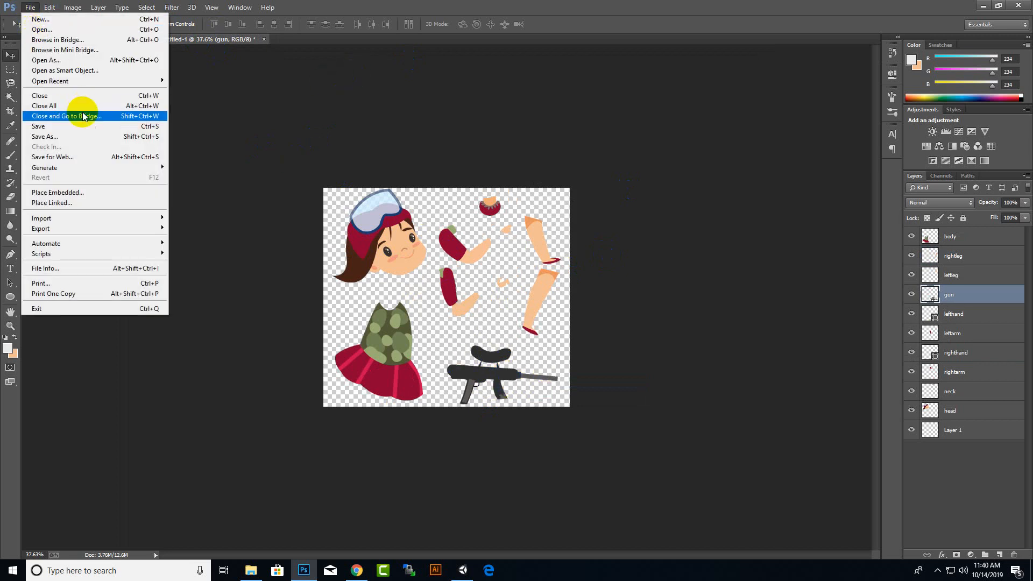
click(89, 137)
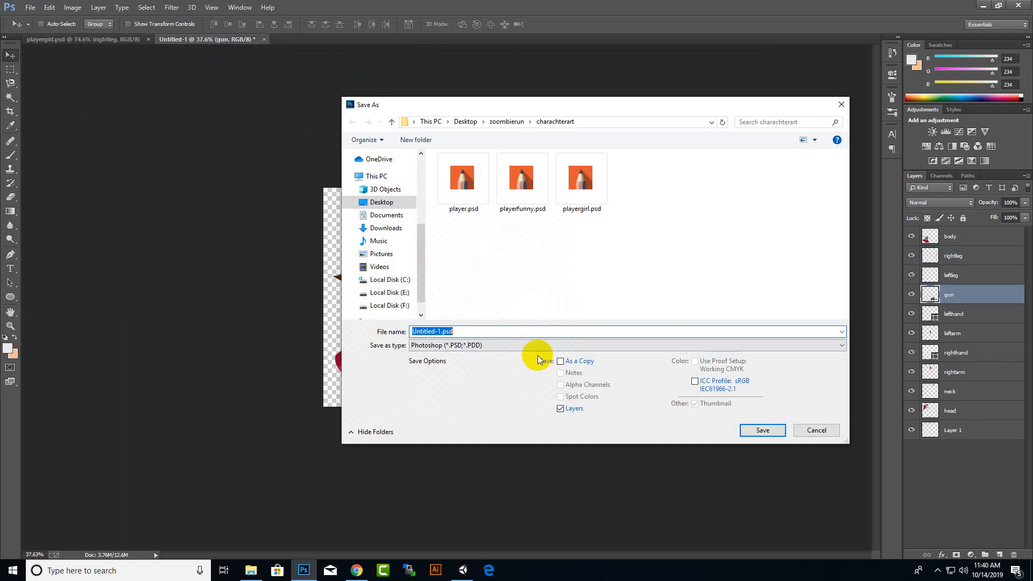
click(527, 346)
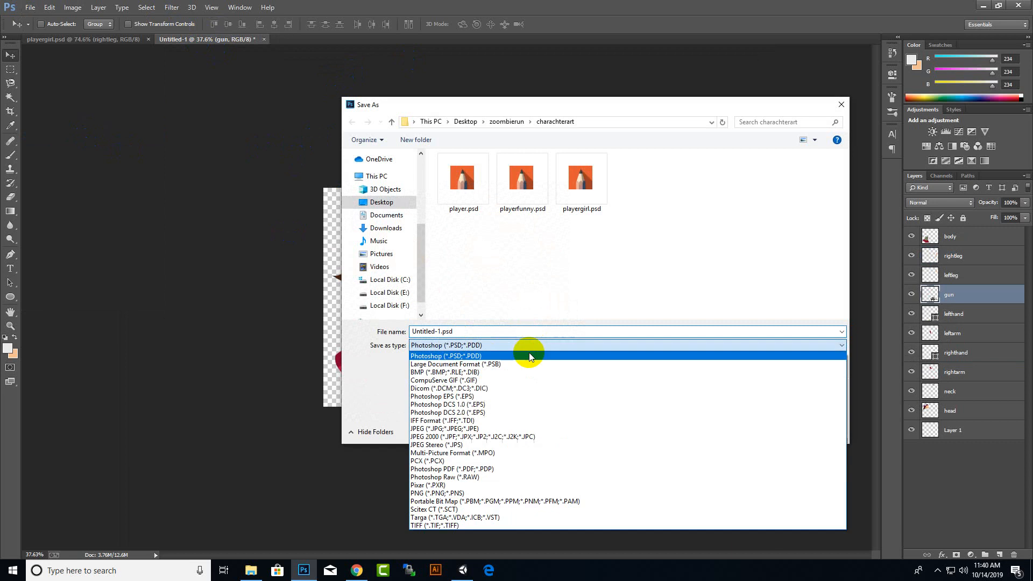
click(447, 493)
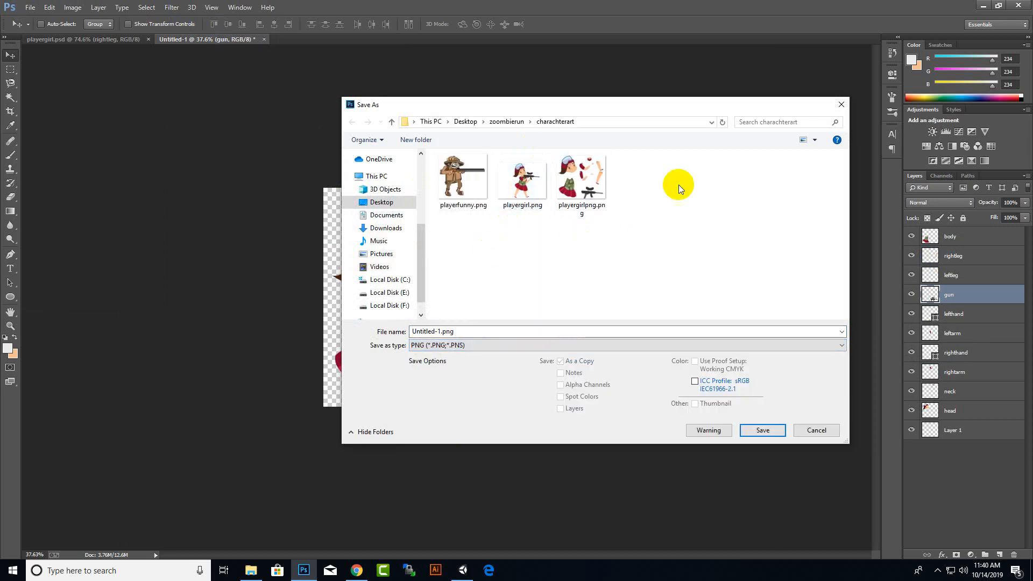
click(588, 196)
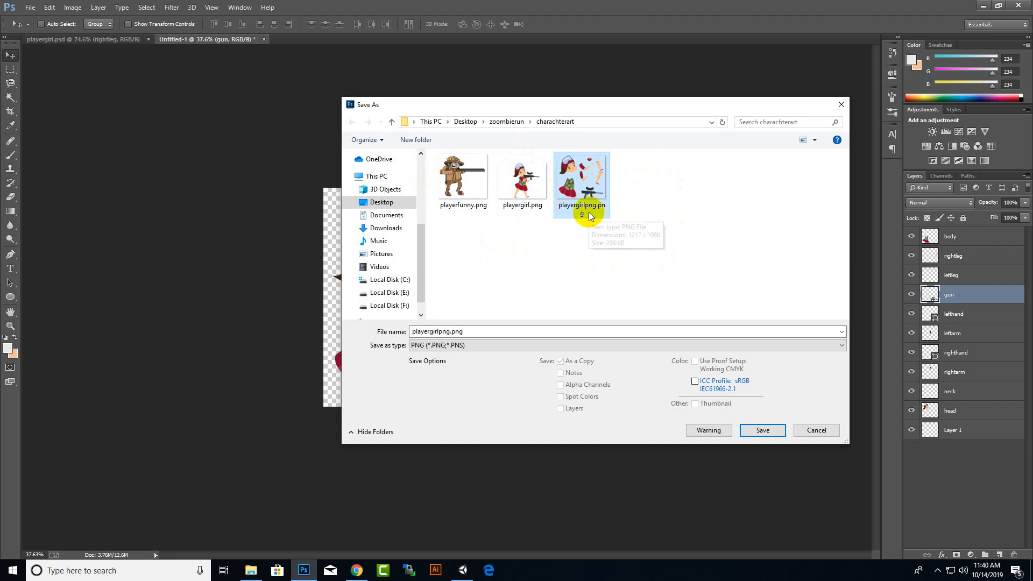
click(807, 435)
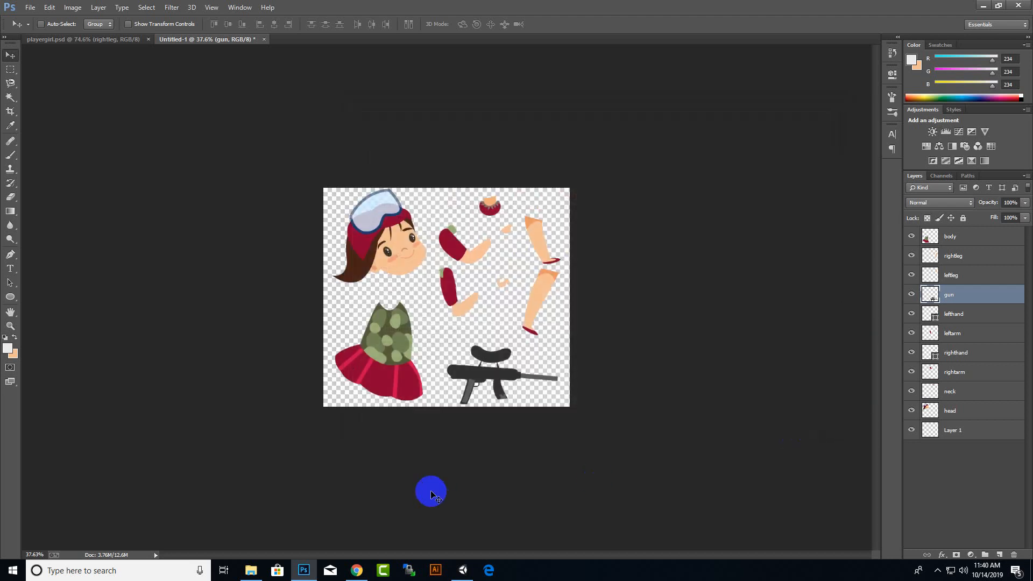
Step: Import the girl's body-parts PNG from the zoombierun charachterart folder into the Unity project's sprites folder and open that folder
click(250, 571)
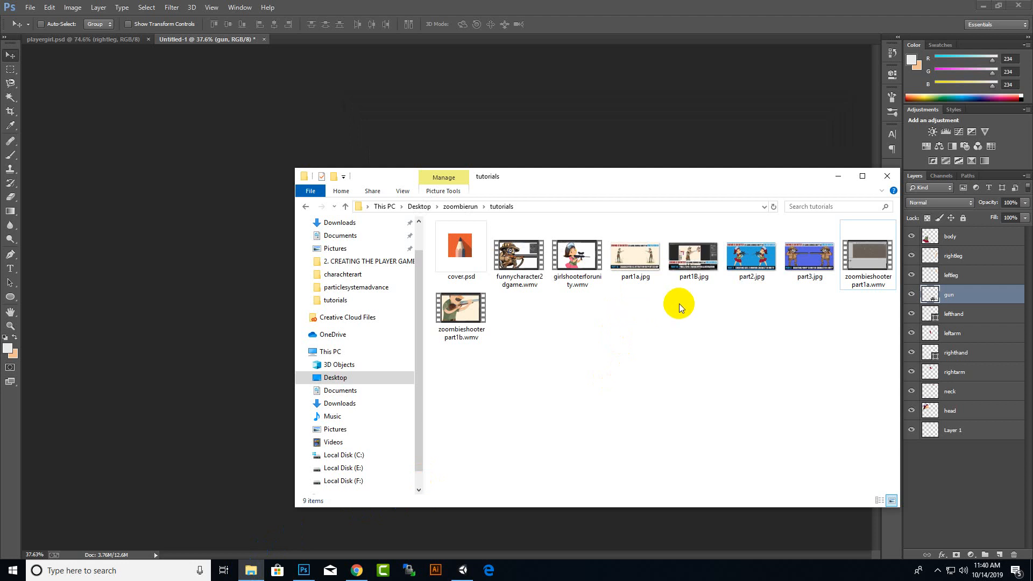
click(460, 206)
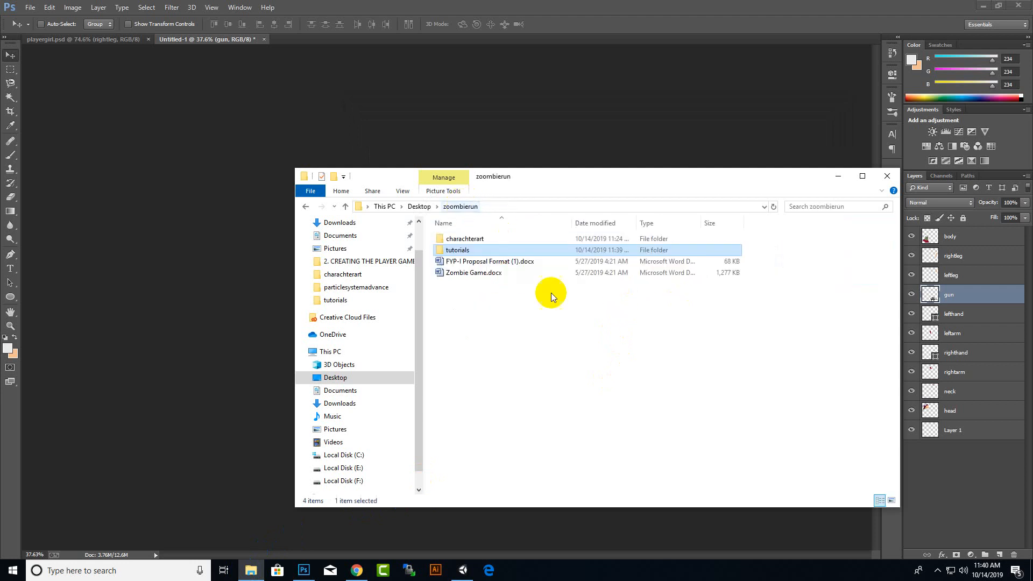
double_click(461, 238)
drag(458, 315, 253, 419)
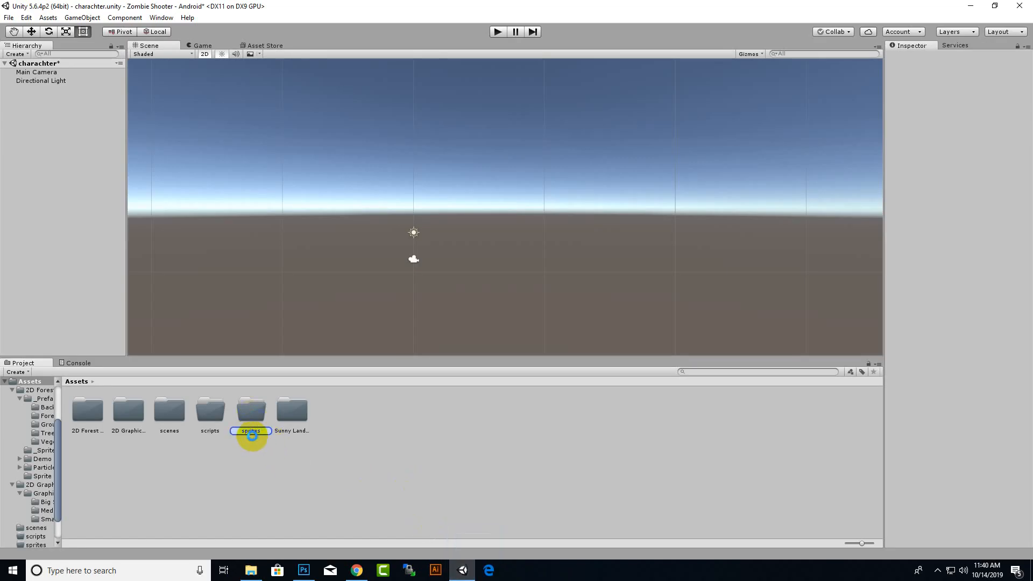
double_click(258, 422)
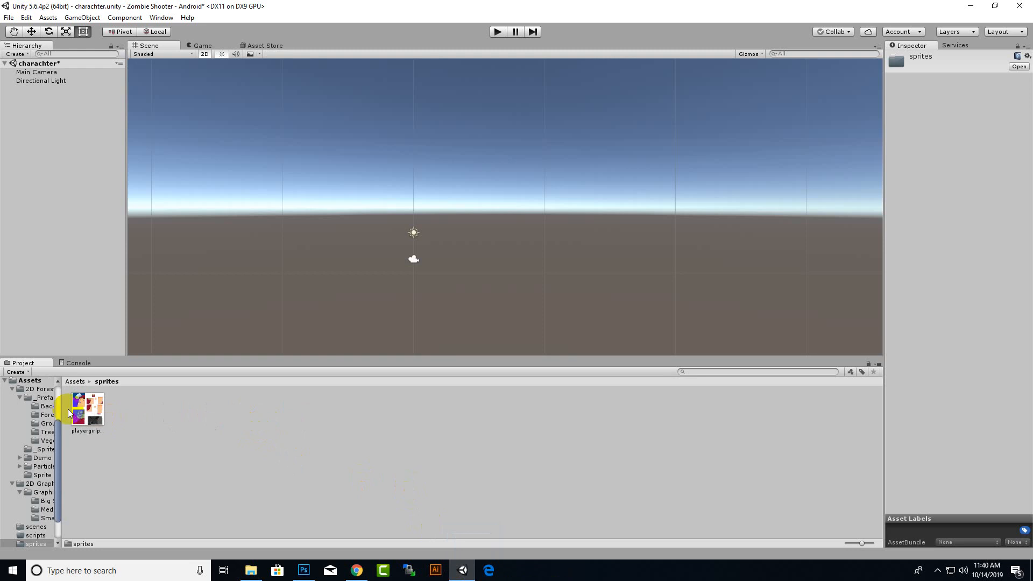
Step: Set the playergirlpng texture type to Sprite (2D and UI) and its sprite mode to Multiple, applying each change
click(97, 420)
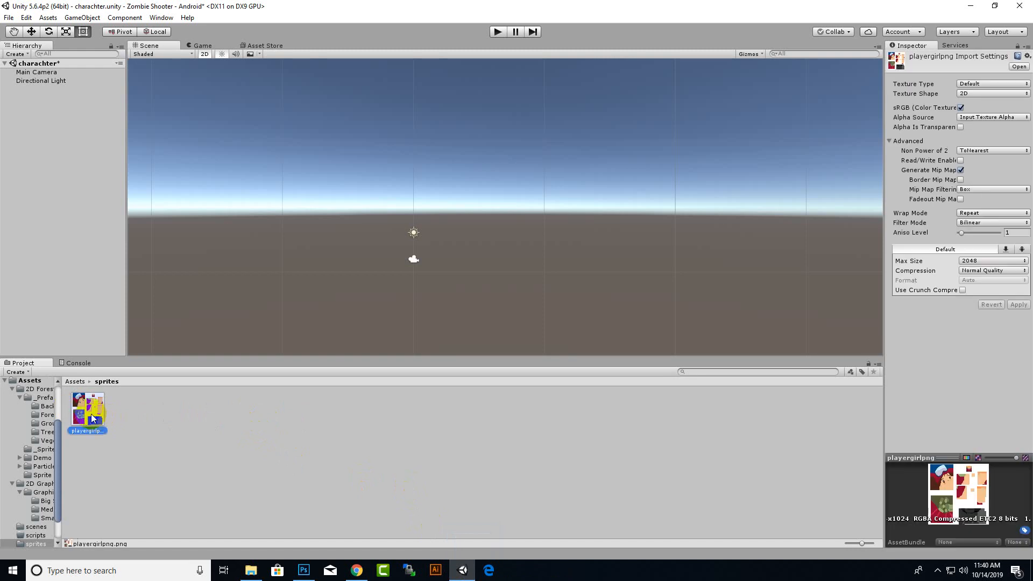
click(970, 84)
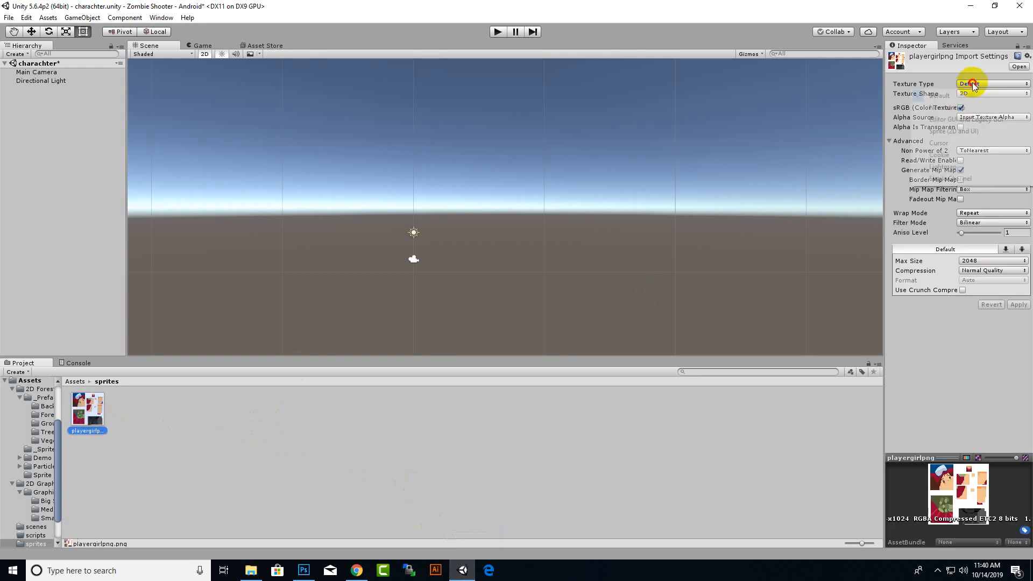
click(967, 131)
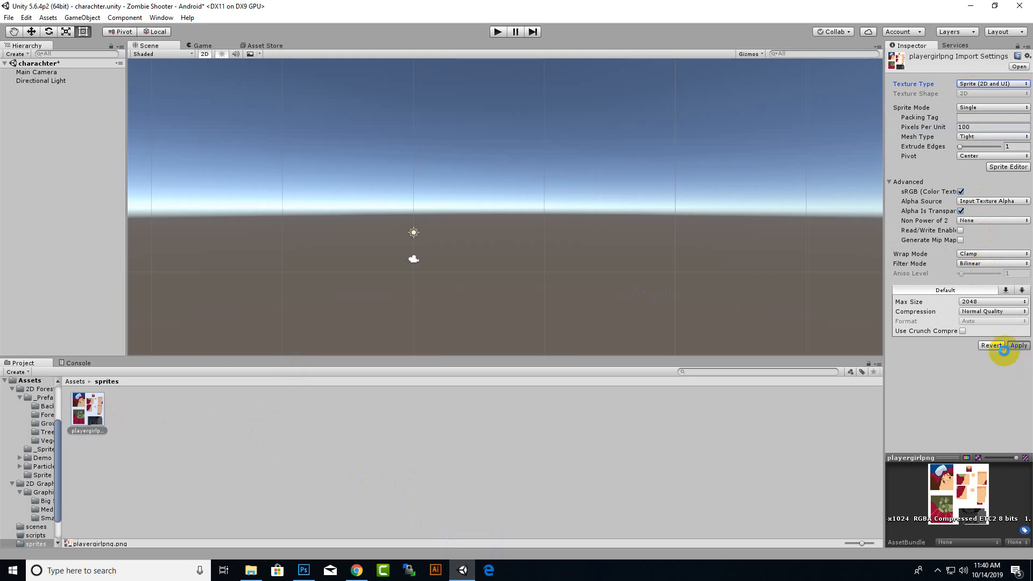
click(1013, 346)
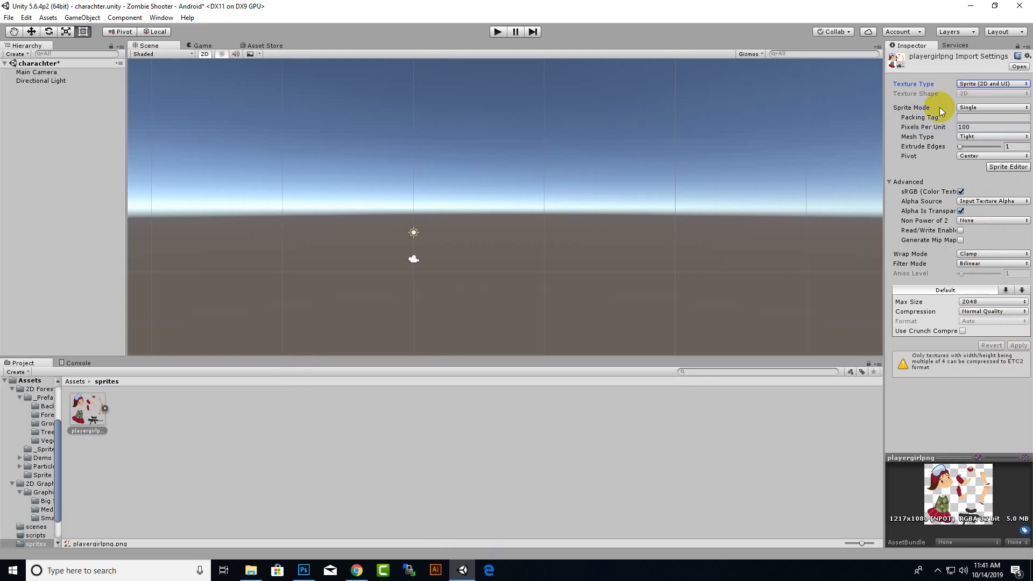
click(980, 110)
click(980, 124)
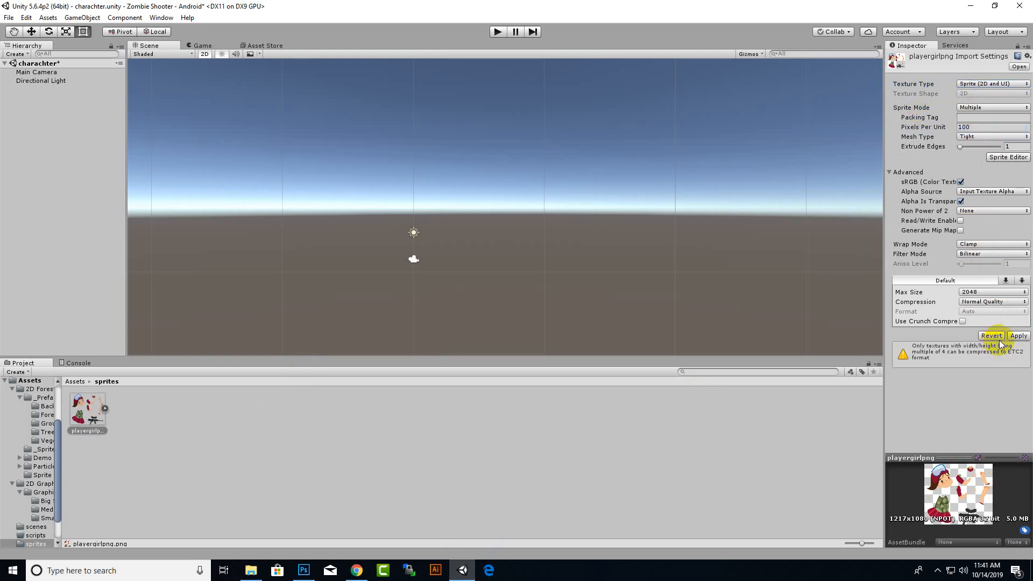
click(1018, 336)
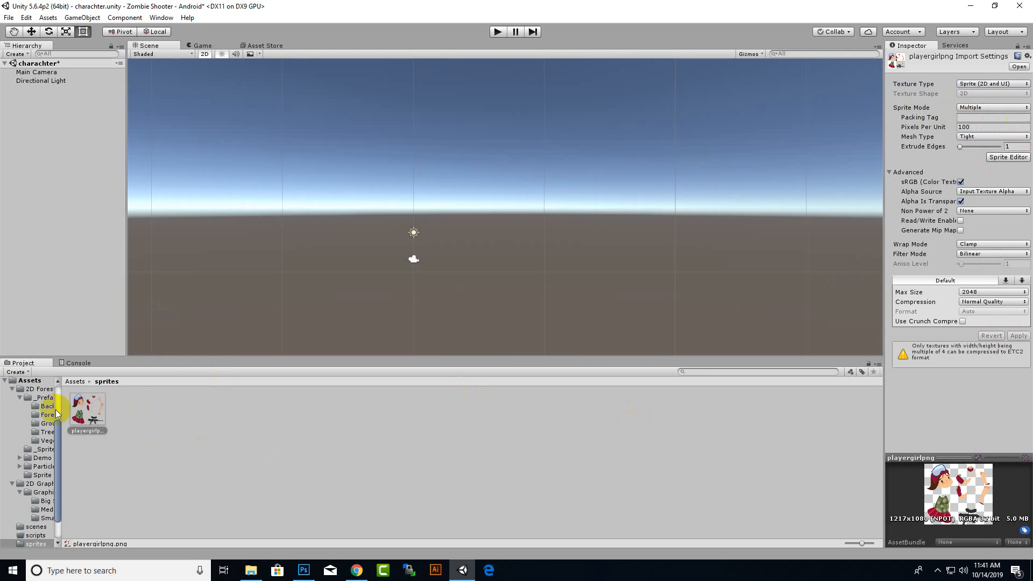
Step: Open the sheet in the Sprite Editor and draw slice rectangles around the head, about 550 by 495, and the neck
click(1004, 161)
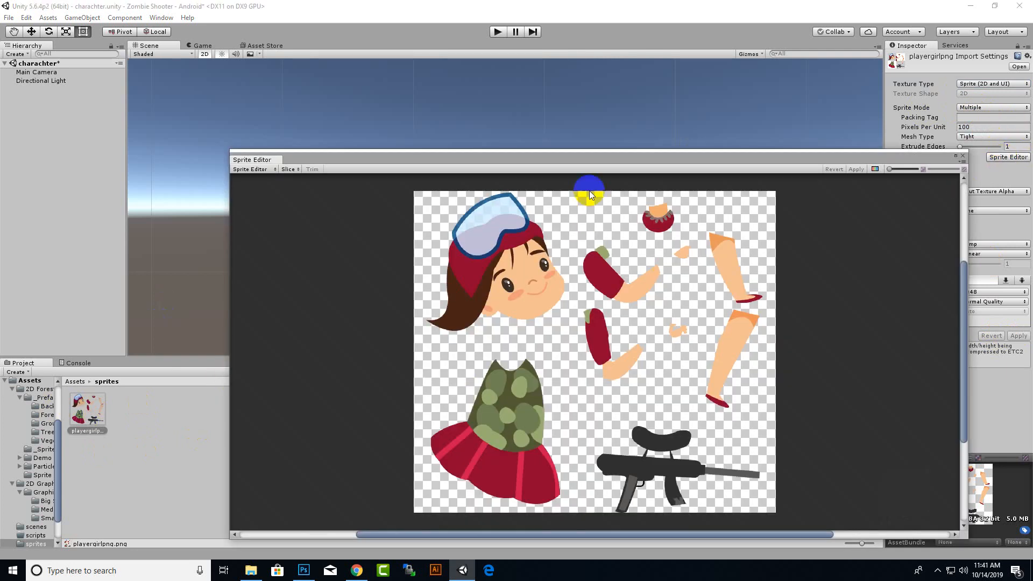
drag(609, 161, 530, 88)
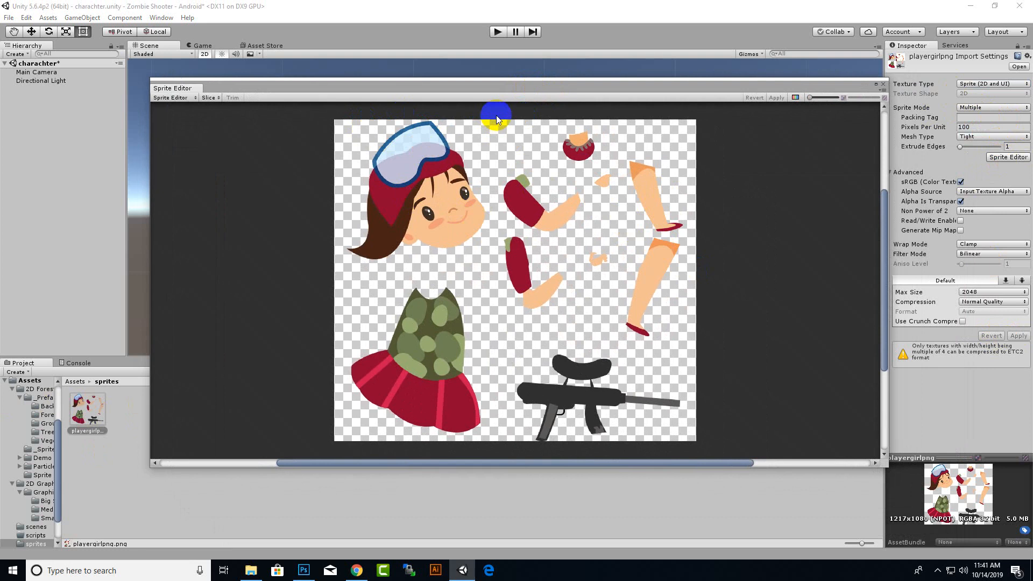
drag(469, 151, 334, 266)
drag(606, 122, 588, 139)
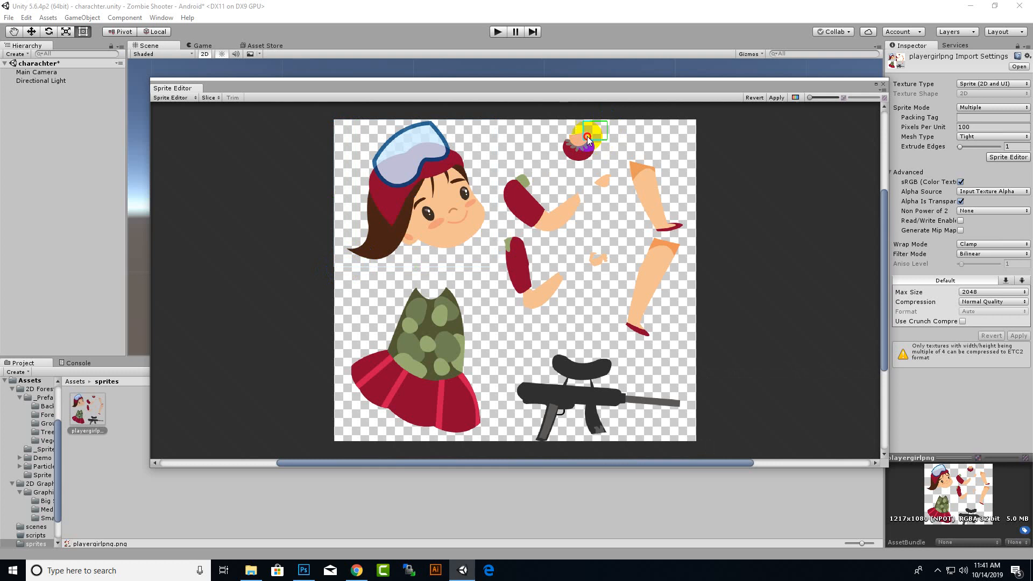
Step: Draw slices around the upper hand, the upper leg (about 237 by 287), the lower leg and the lower hand (about 92 by 116)
drag(547, 167, 548, 166)
drag(623, 194, 590, 171)
drag(696, 149, 624, 235)
drag(682, 345, 653, 311)
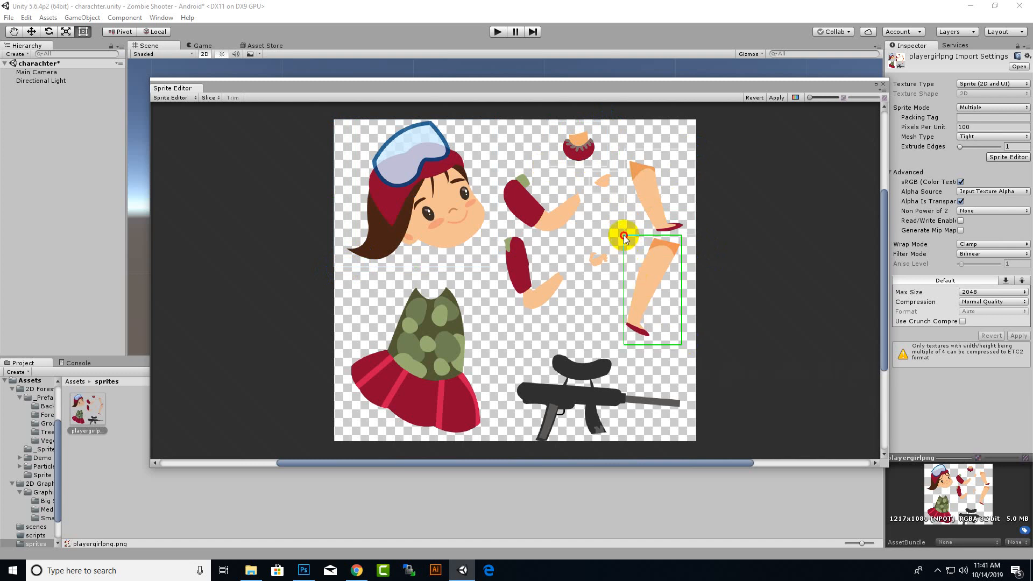
drag(624, 235, 585, 278)
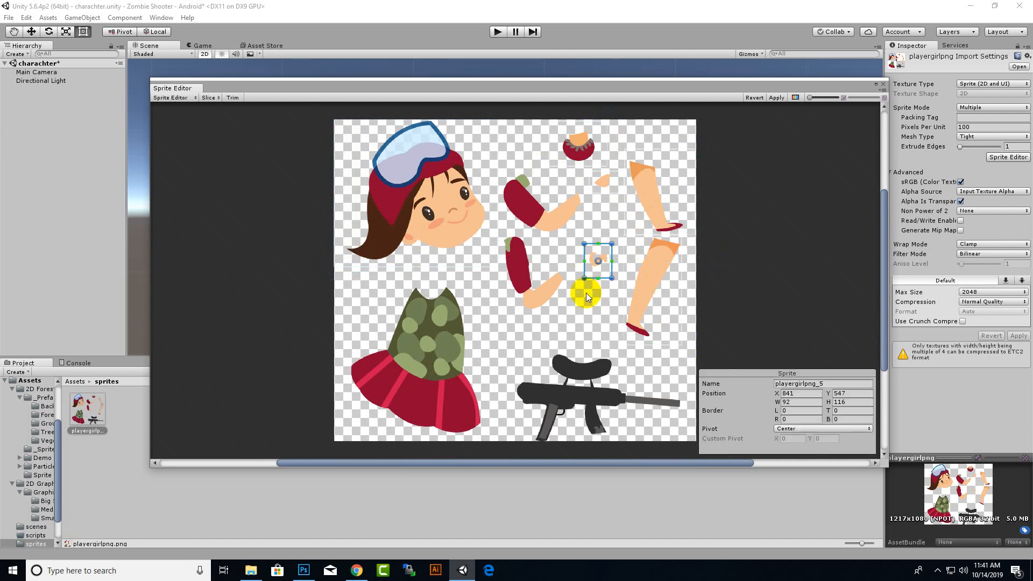
Step: Draw slices around the lower arm, the gun, about 630 by 305, and the body with the skirt
drag(566, 235, 496, 326)
drag(690, 350, 504, 445)
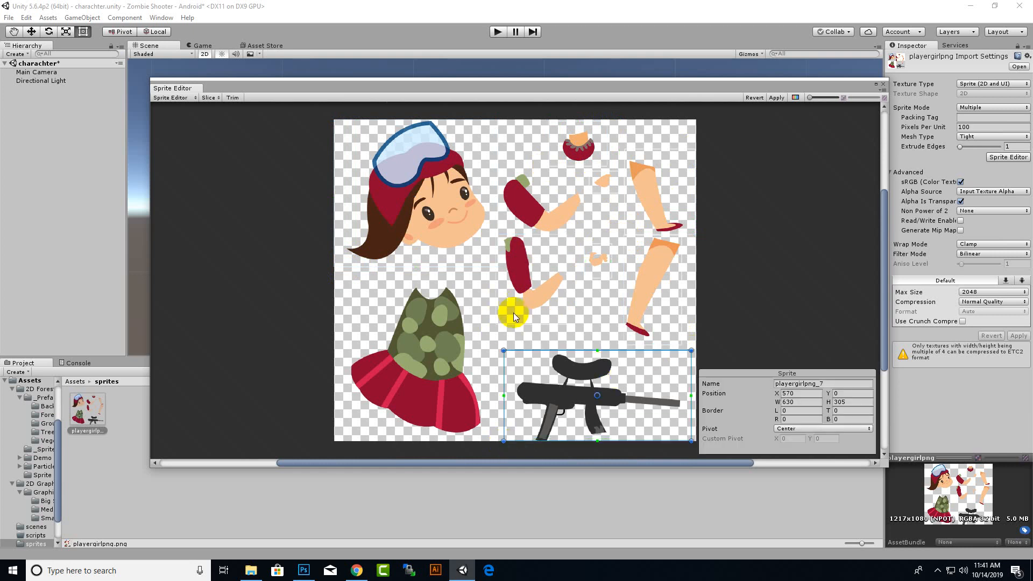
drag(484, 278, 352, 440)
Step: Select the drawn slices one after another to check that every body part and the gun has its own rectangle
click(581, 396)
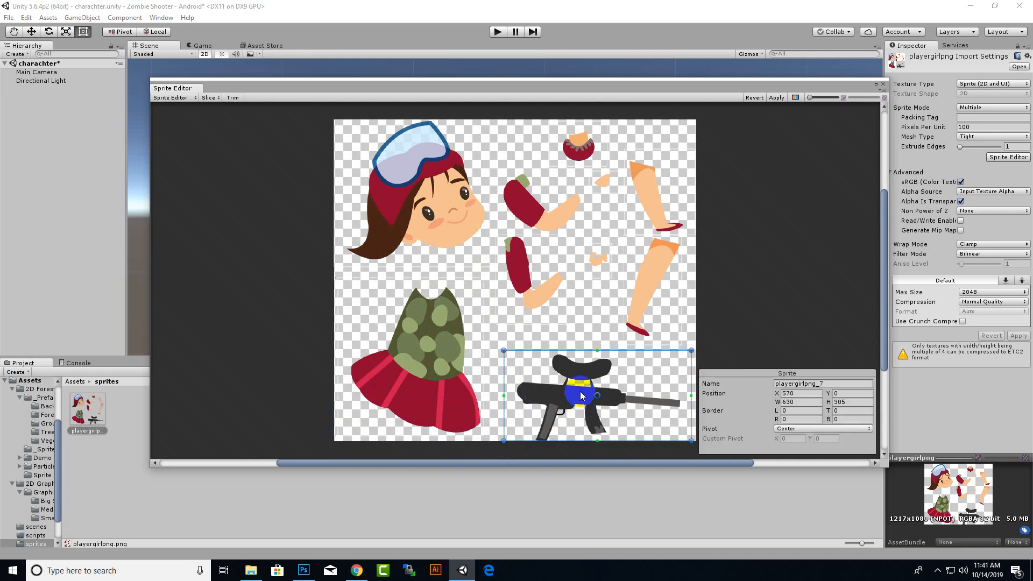
click(422, 359)
click(498, 245)
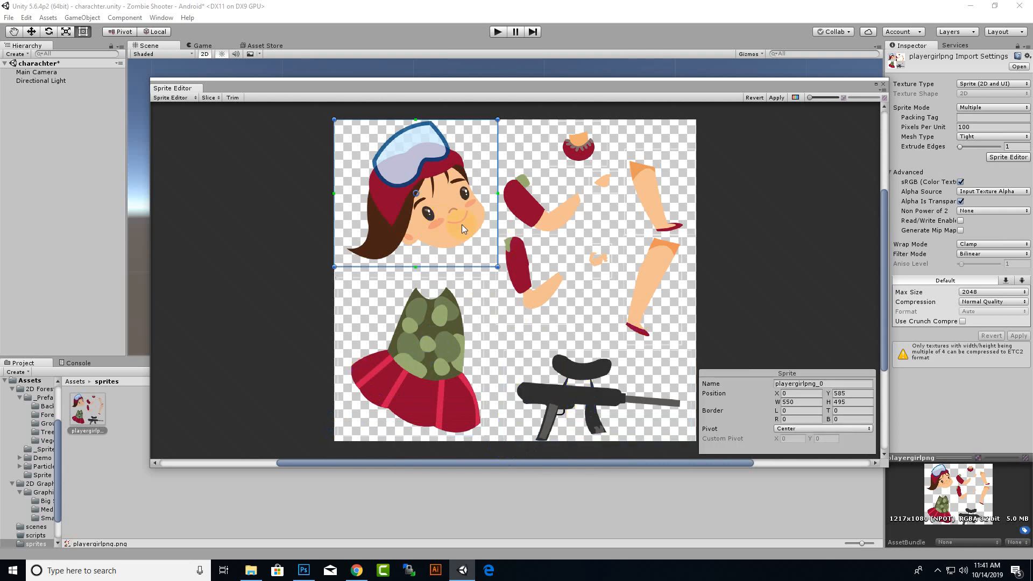
click(520, 269)
click(600, 260)
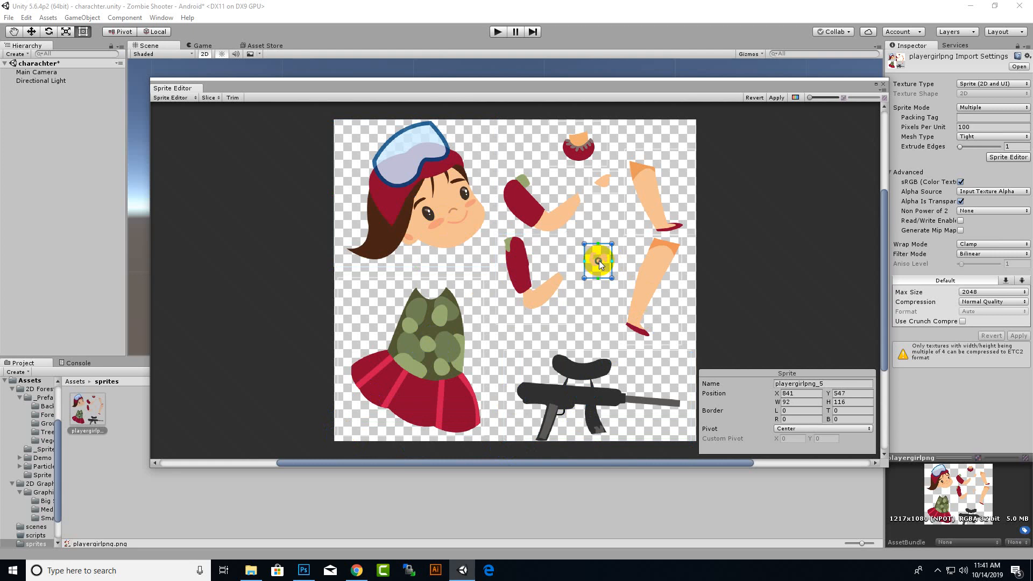
click(647, 276)
click(647, 208)
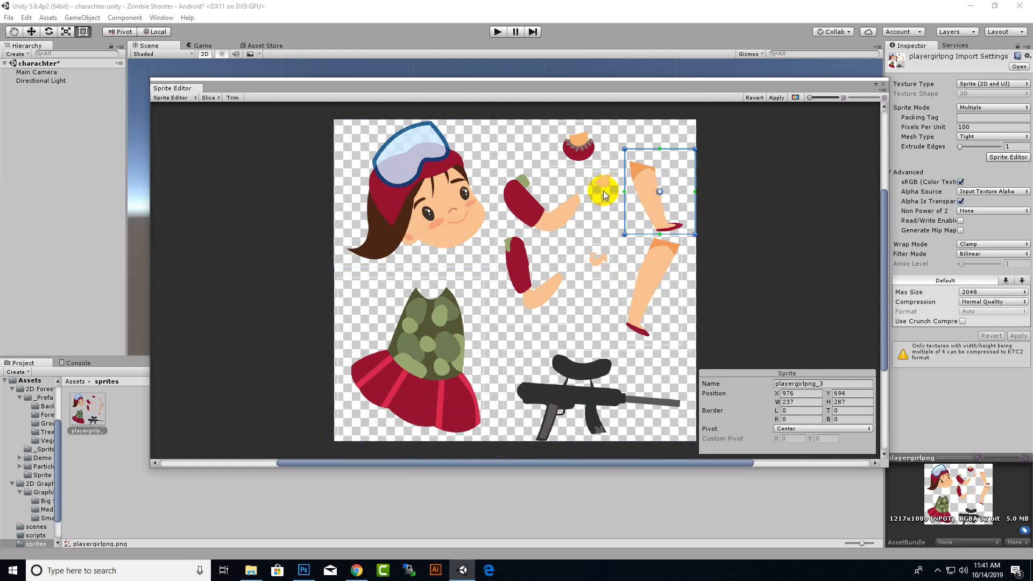
click(604, 180)
click(580, 143)
click(544, 218)
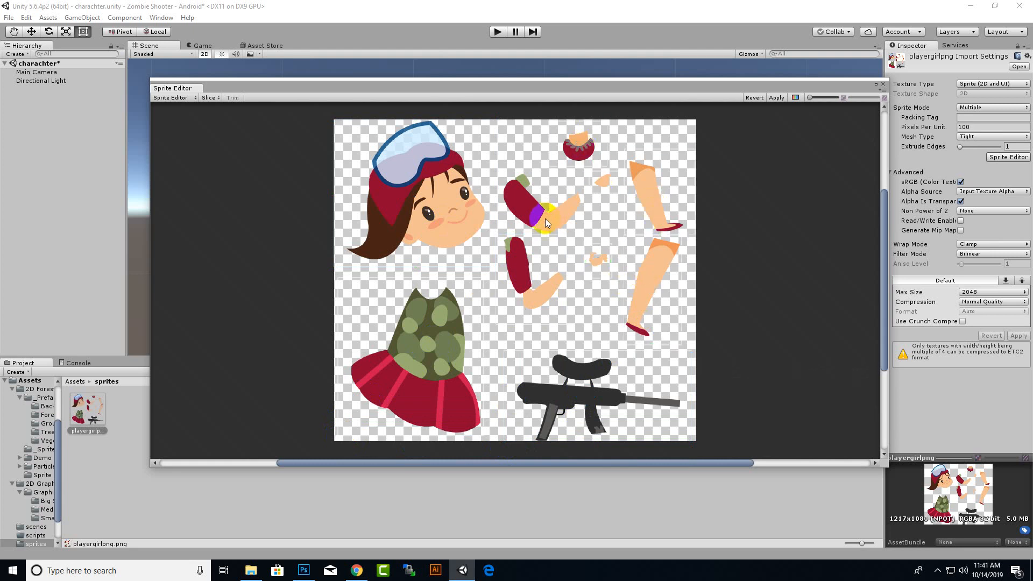
Step: Draw a slice around the upper arm, about 307 by 215, and adjust its lower edge
click(494, 166)
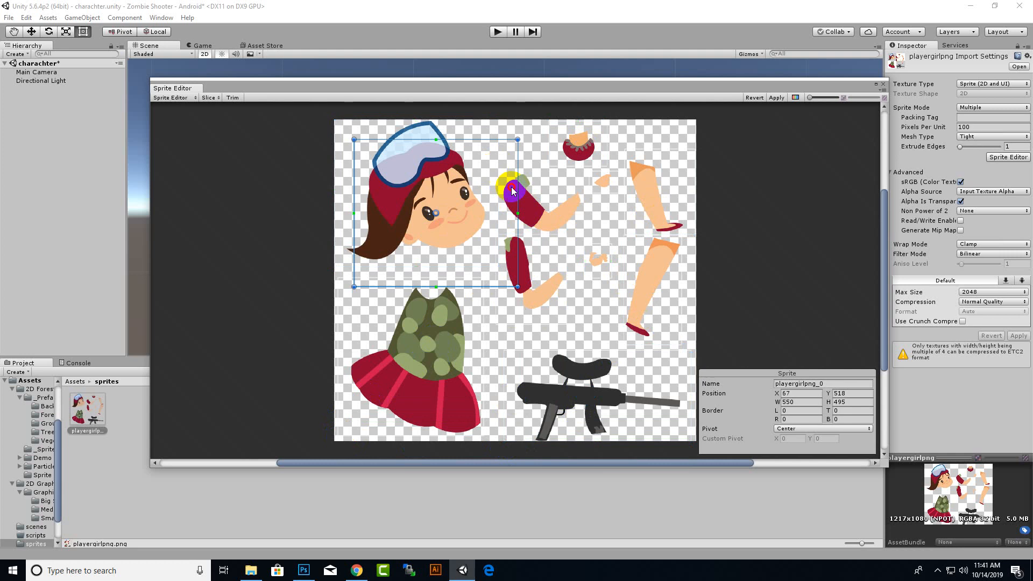
drag(588, 249, 492, 170)
click(583, 227)
drag(537, 227, 536, 233)
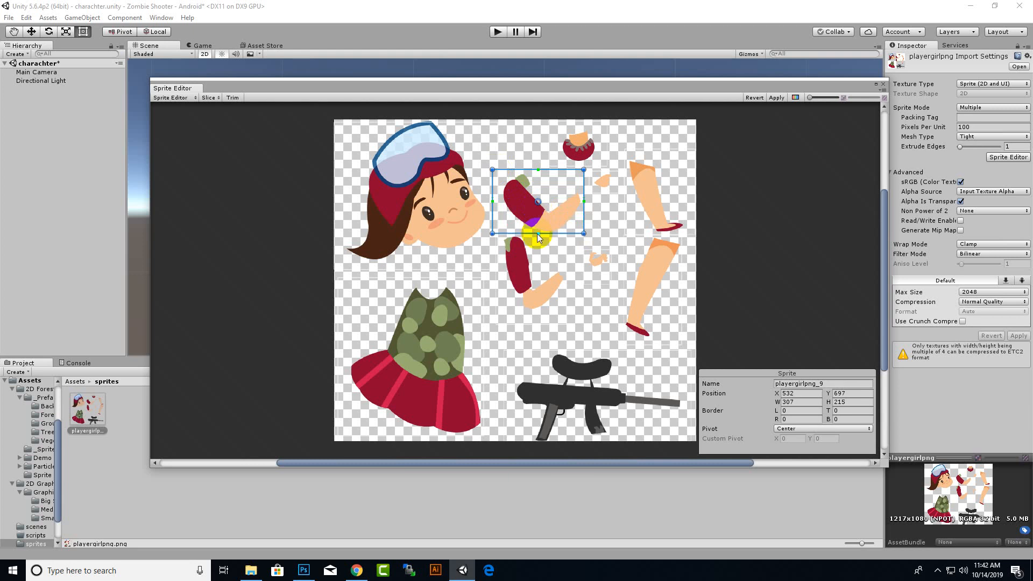
Step: Deselect the slice and apply all drawn slices to the body-parts sheet
click(615, 237)
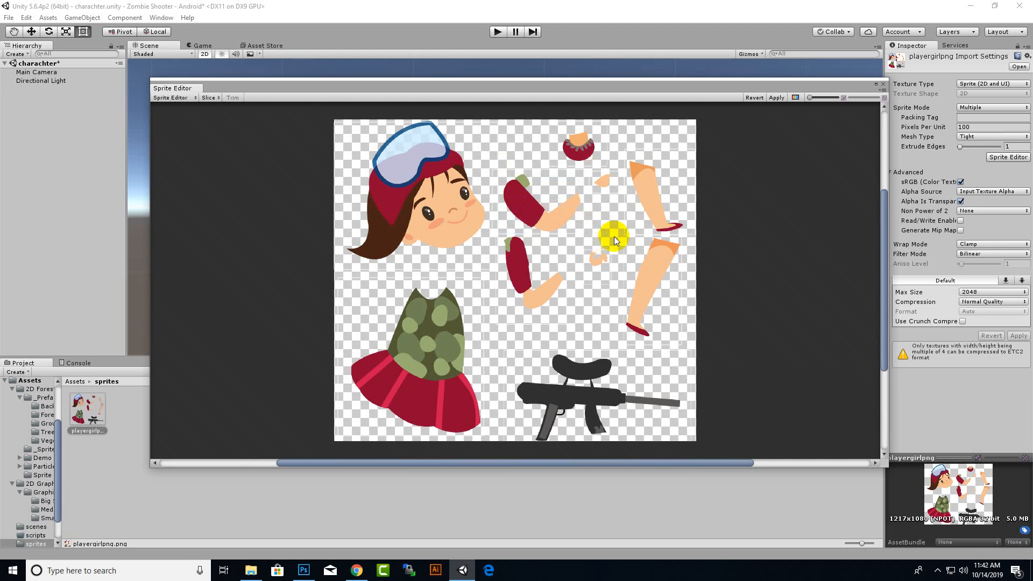
drag(639, 89, 627, 90)
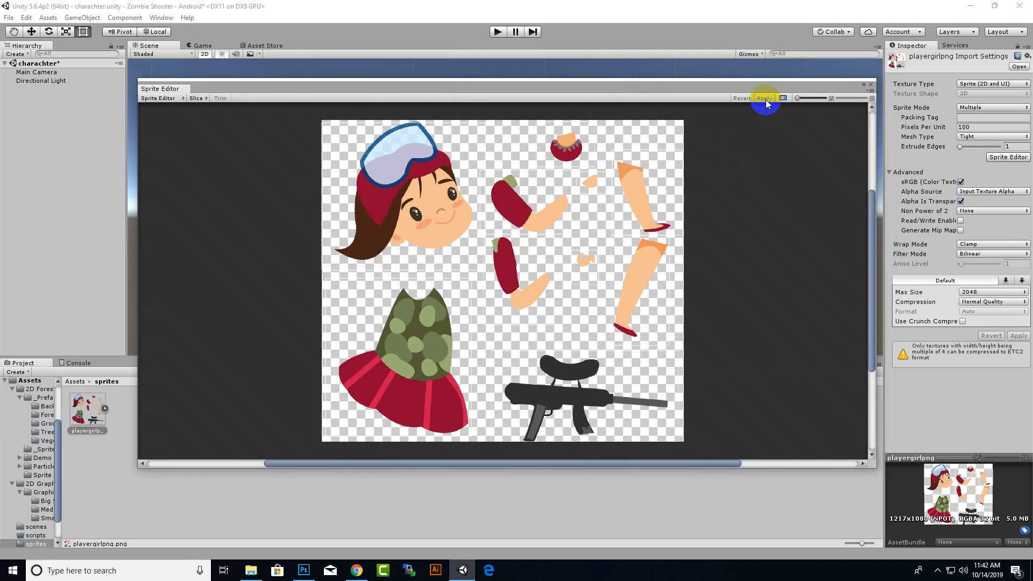
drag(764, 73, 825, 165)
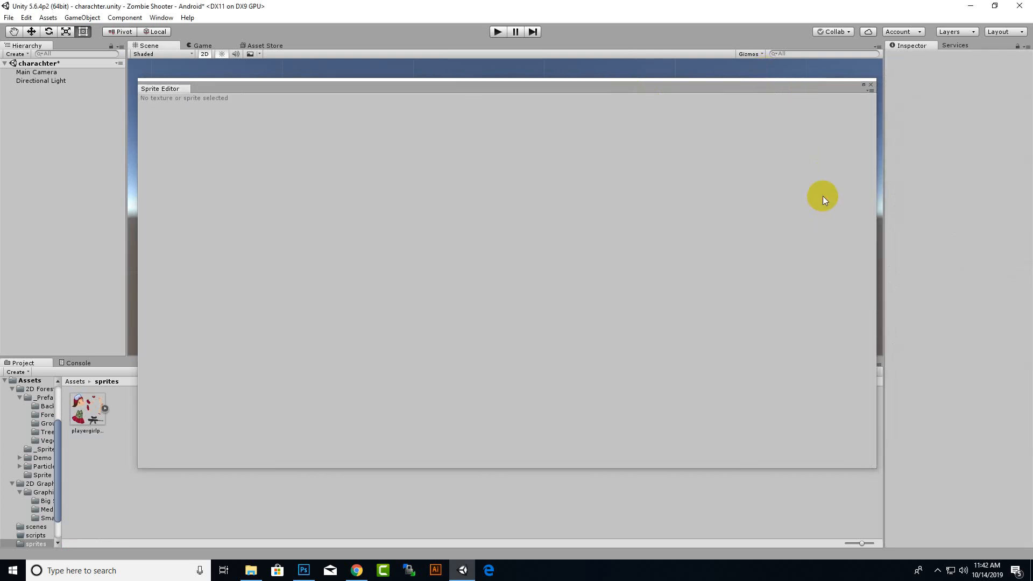
Step: Expand the body-parts sheet into its sliced sprites and move the Sprite Editor window clear of the scene and sprite list
click(86, 415)
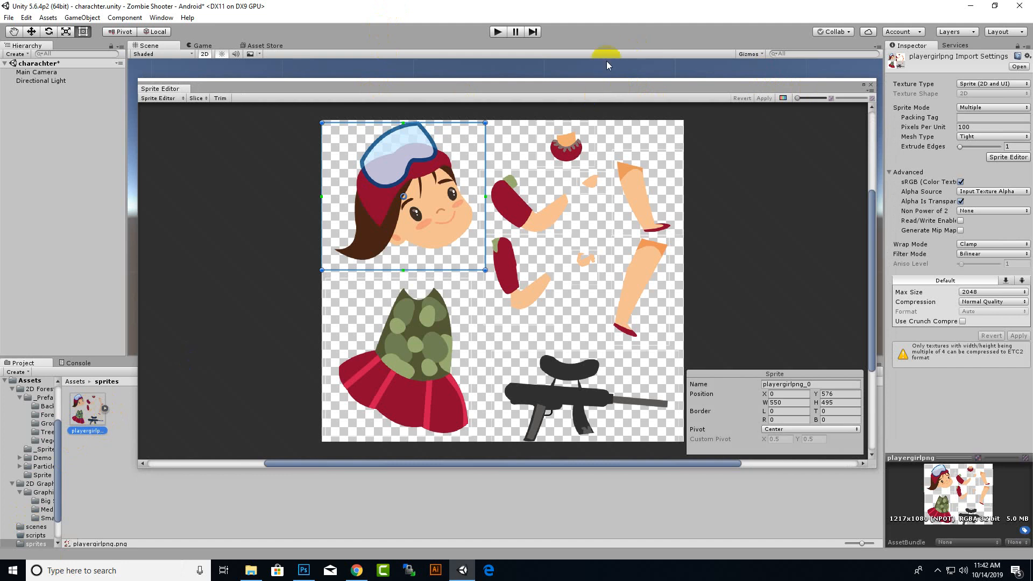
click(584, 78)
click(86, 416)
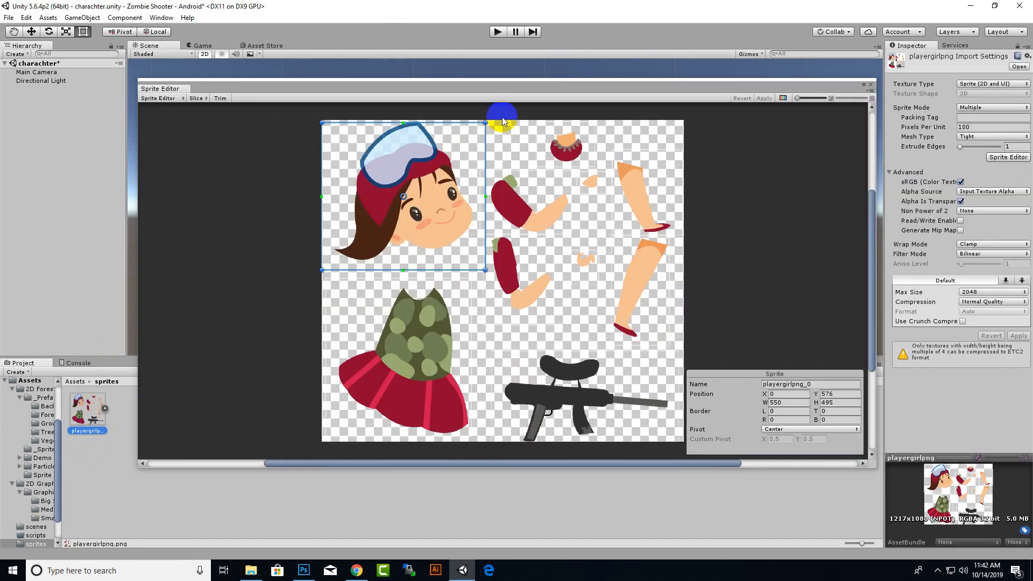
drag(499, 88, 854, 88)
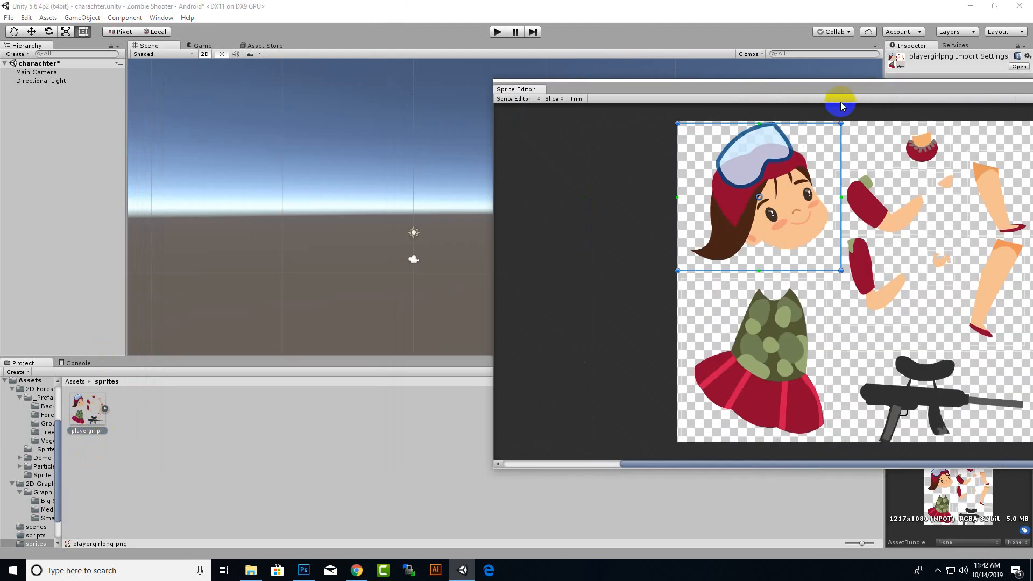
click(105, 409)
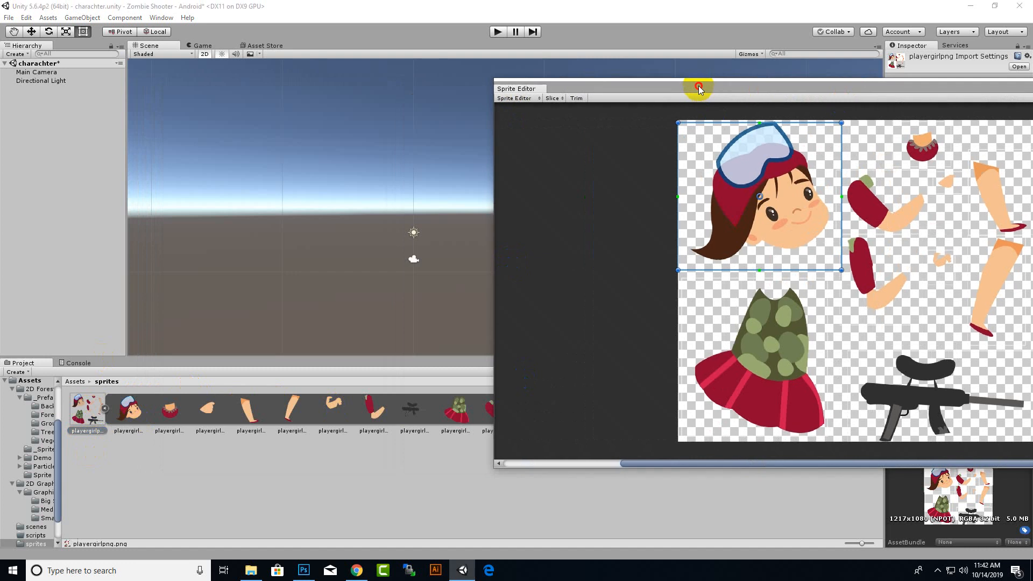
drag(694, 86, 895, 222)
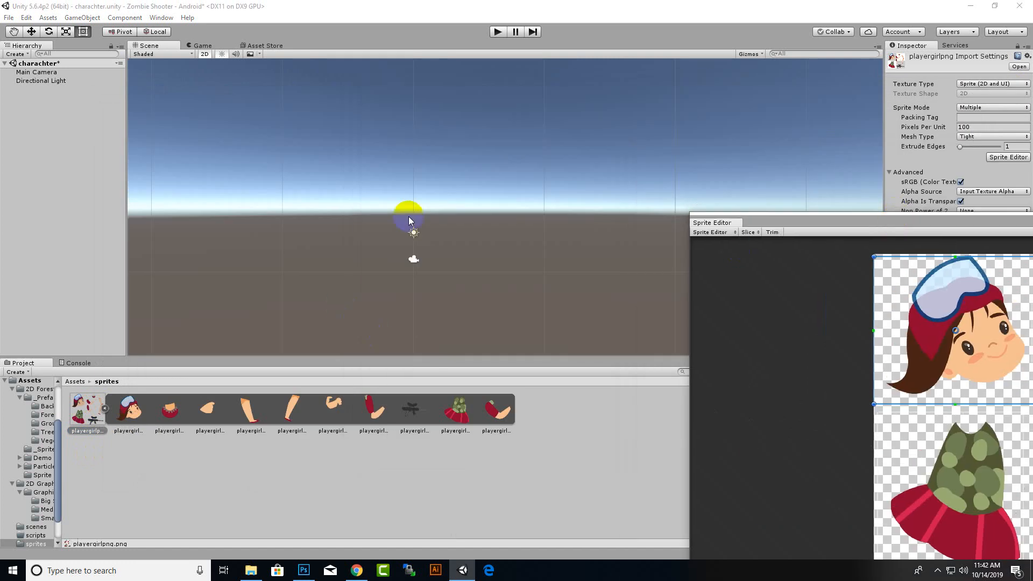
drag(830, 224, 796, 170)
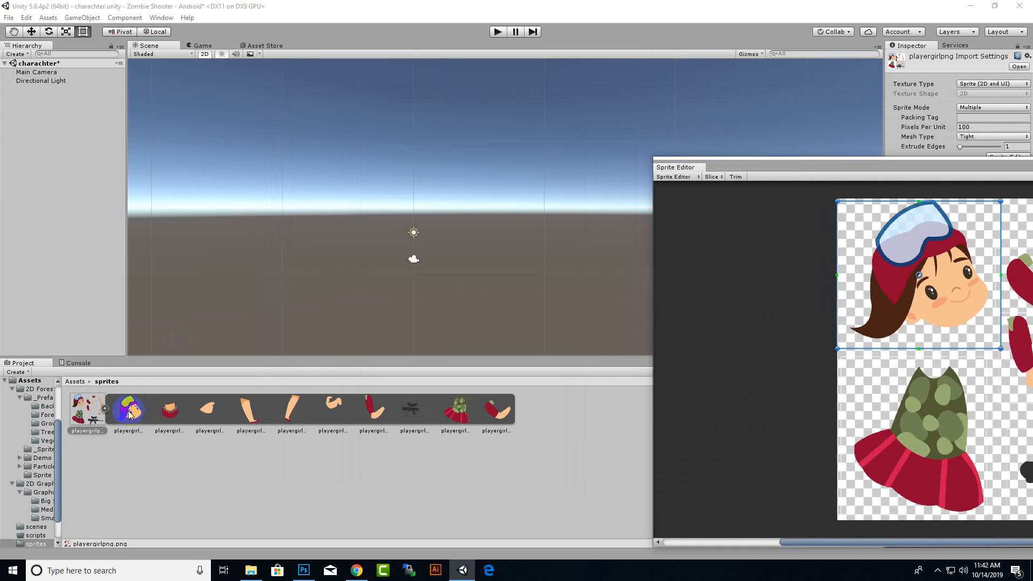
Step: Place the head sprite in the scene and fit the neck sprite under its chin at about X 0.36, Y 3.22
drag(129, 414, 404, 208)
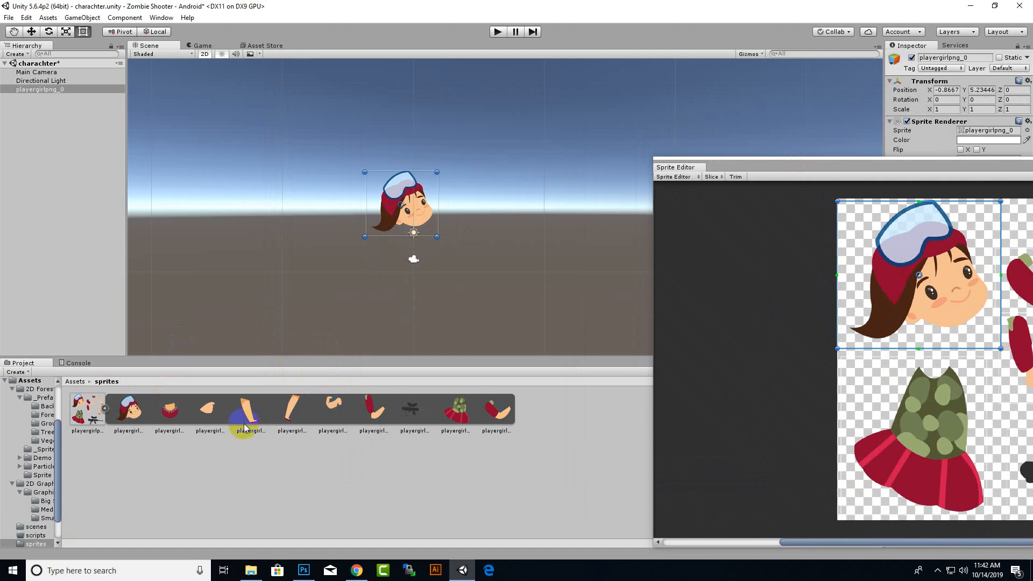
drag(245, 428, 419, 235)
scroll(377, 253, up, 10)
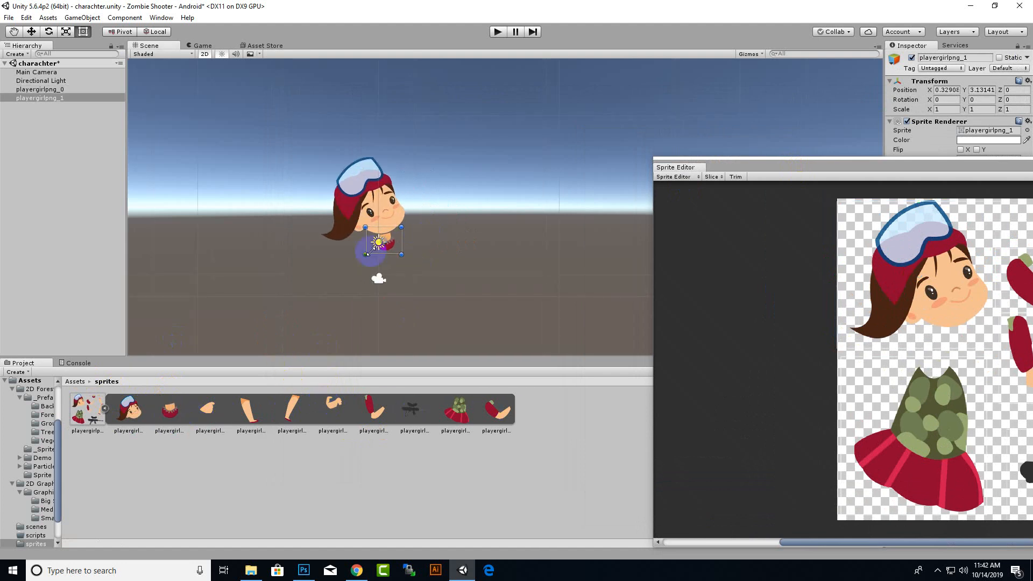
drag(275, 272, 277, 269)
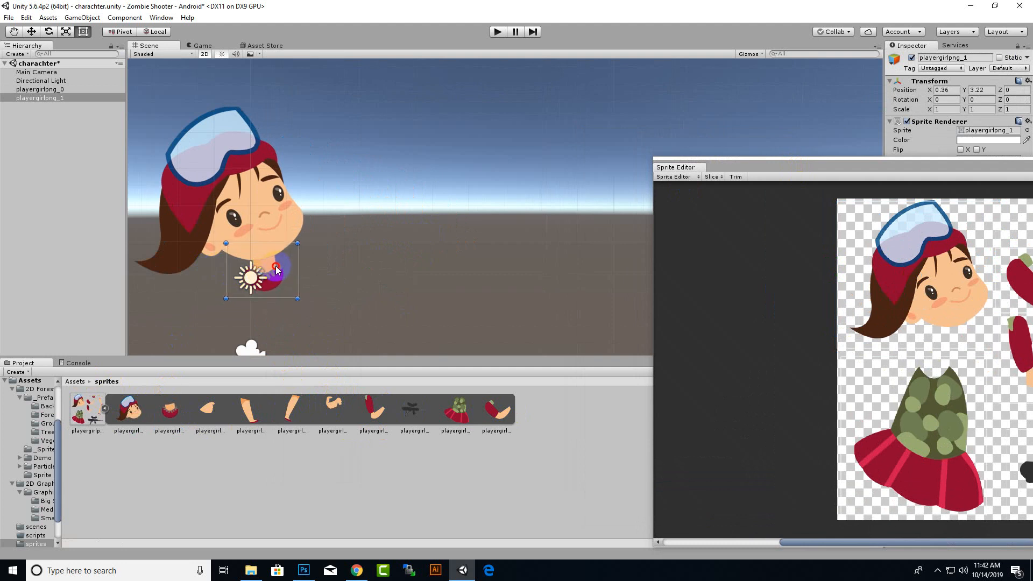
Step: Add the body-and-skirt sprite to the scene and fit it below the neck at X -0.29, Y 0.75
drag(456, 414, 258, 328)
scroll(447, 243, down, 5)
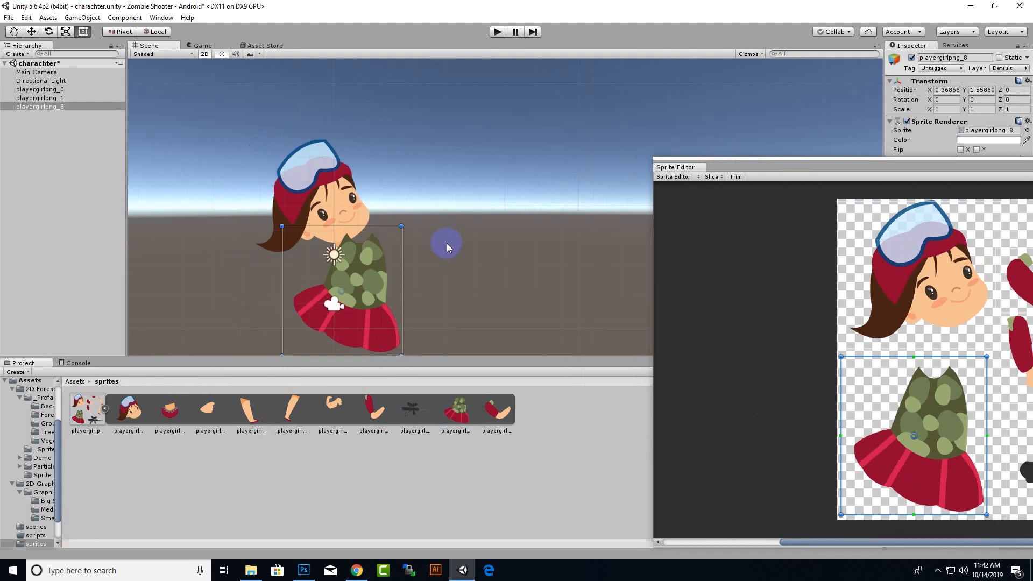
drag(406, 241, 396, 261)
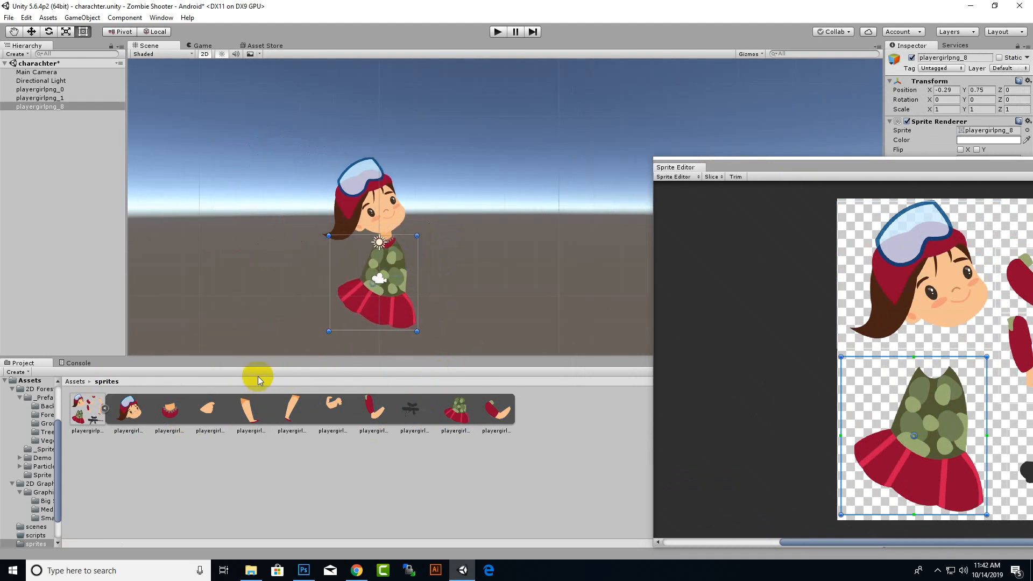
Step: Place the bent arm sprite playergirlpng_9 over the upper body
scroll(517, 276, up, 2)
middle_drag(518, 276, 537, 241)
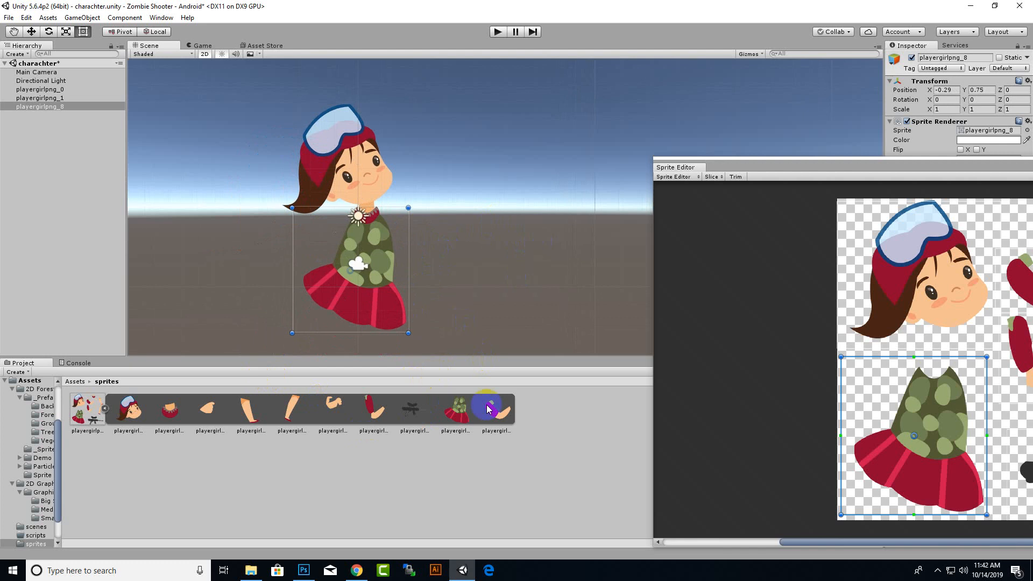
drag(495, 419, 355, 242)
scroll(350, 235, up, 5)
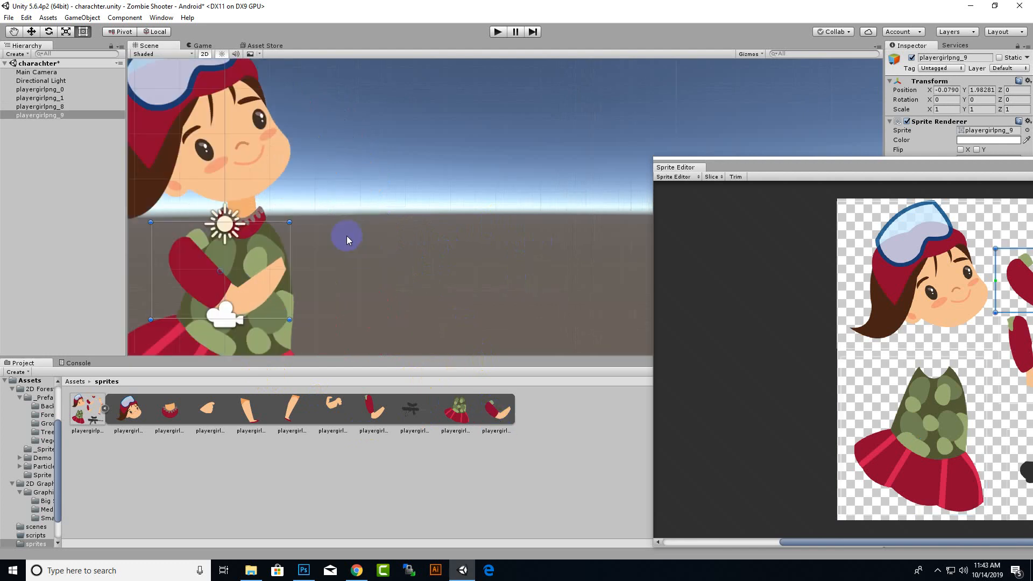
Step: Move the Directional Light away from the character to X 10.67, Z 6.16
click(353, 253)
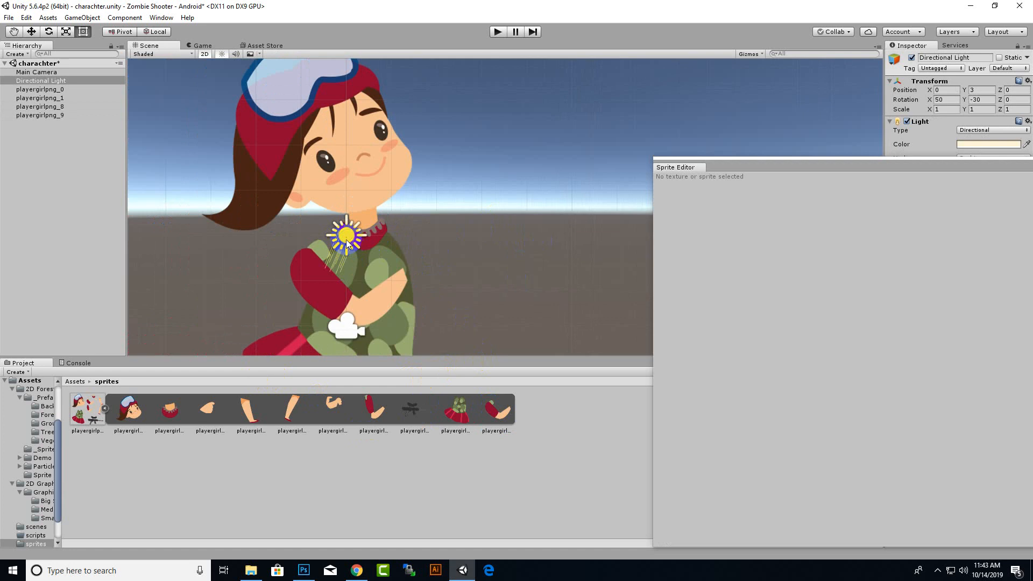
click(347, 240)
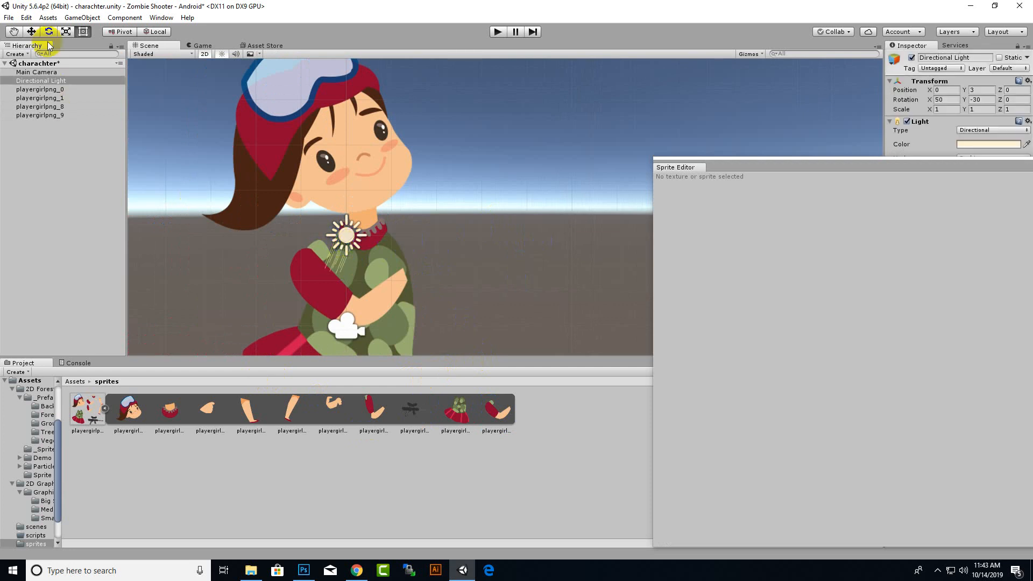
click(31, 32)
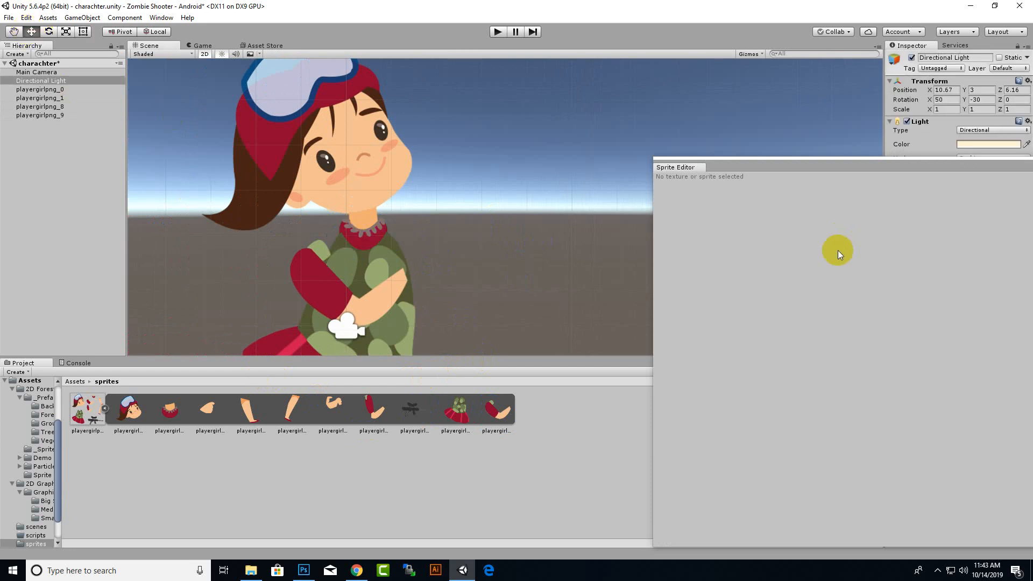
Step: Move the bent arm onto the shoulder at X 0.33, Y 2.31
click(315, 256)
click(314, 285)
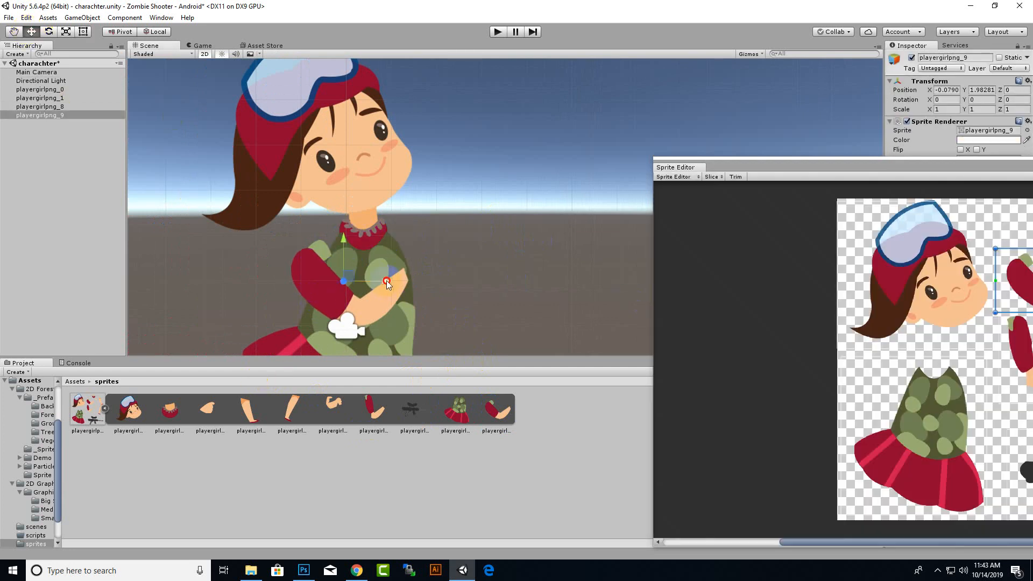
drag(386, 281, 362, 222)
Step: Add the second arm at the other shoulder and place both hand sprites so each meets its wrist
scroll(363, 283, down, 7)
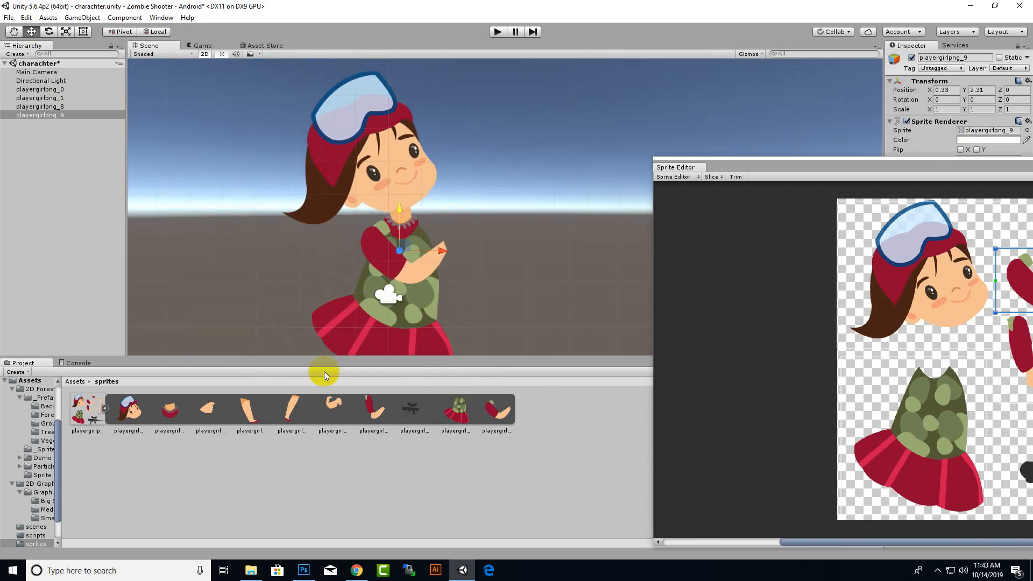
drag(208, 409, 451, 245)
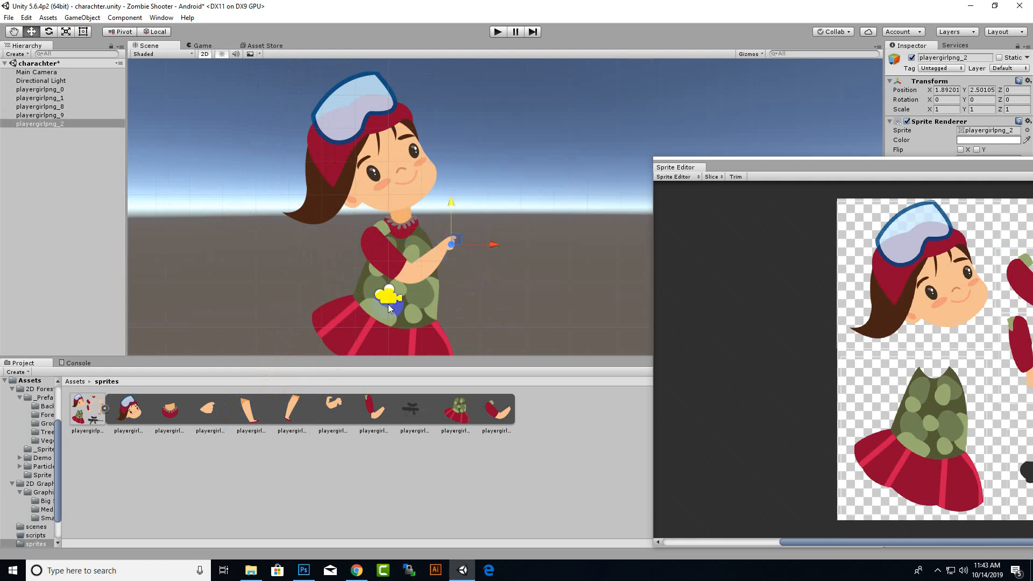
drag(375, 409, 447, 263)
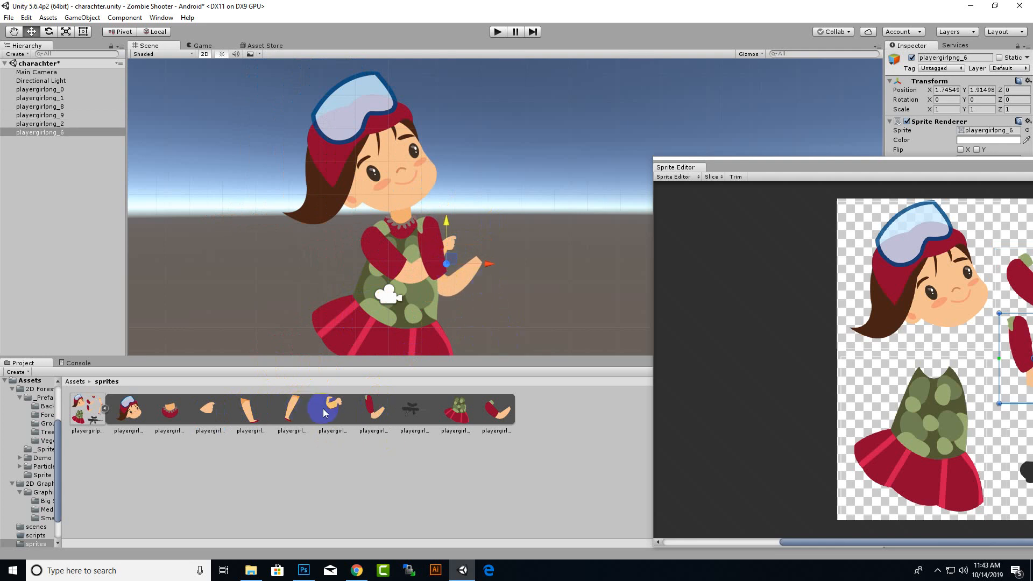
drag(325, 412, 485, 264)
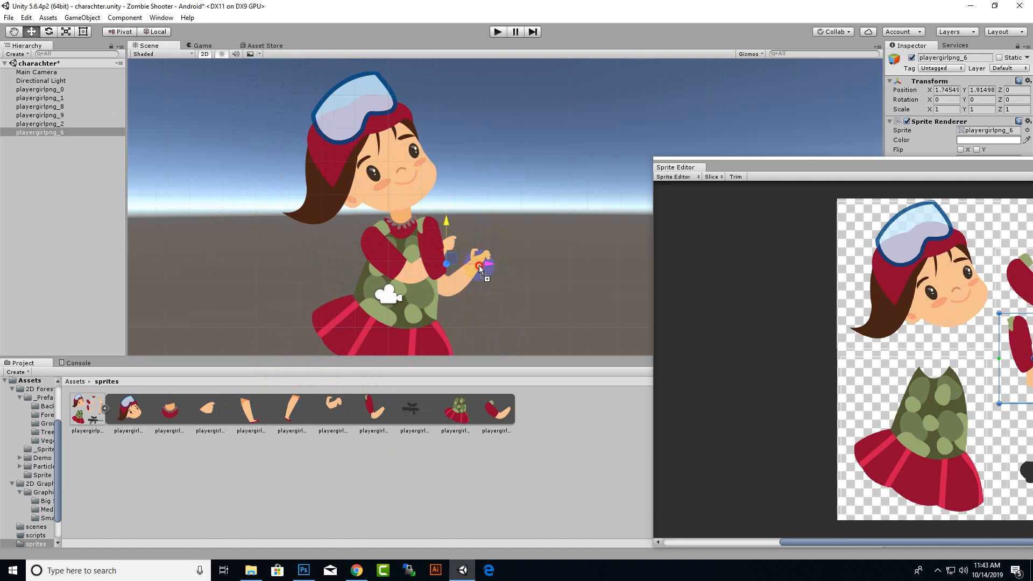
drag(481, 266, 480, 264)
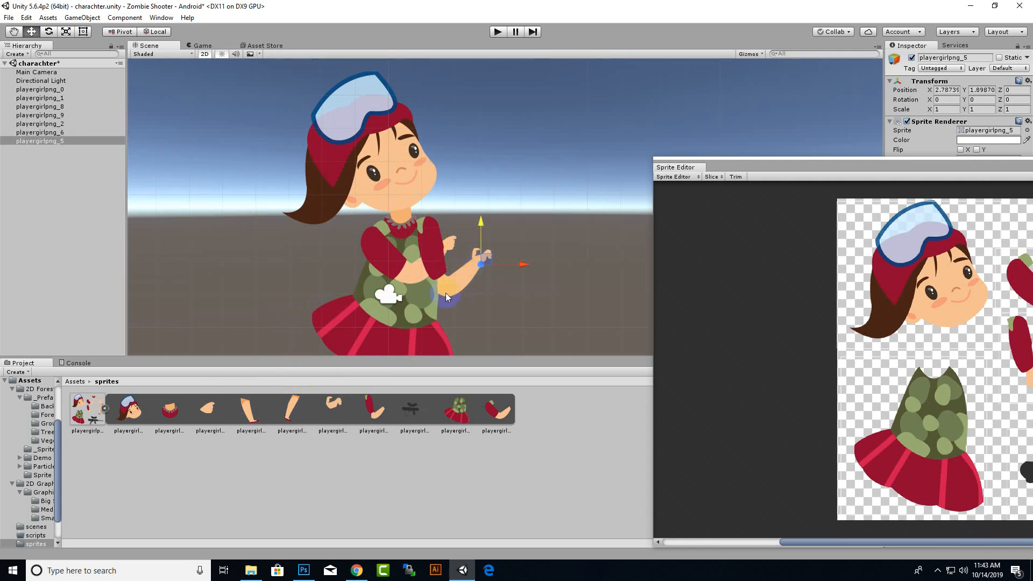
drag(415, 411, 354, 295)
Step: Place the two leg sprites beneath the skirt, playergirlpng_4 at the back and playergirlpng_3 at the front
scroll(456, 301, down, 7)
middle_drag(525, 299, 535, 230)
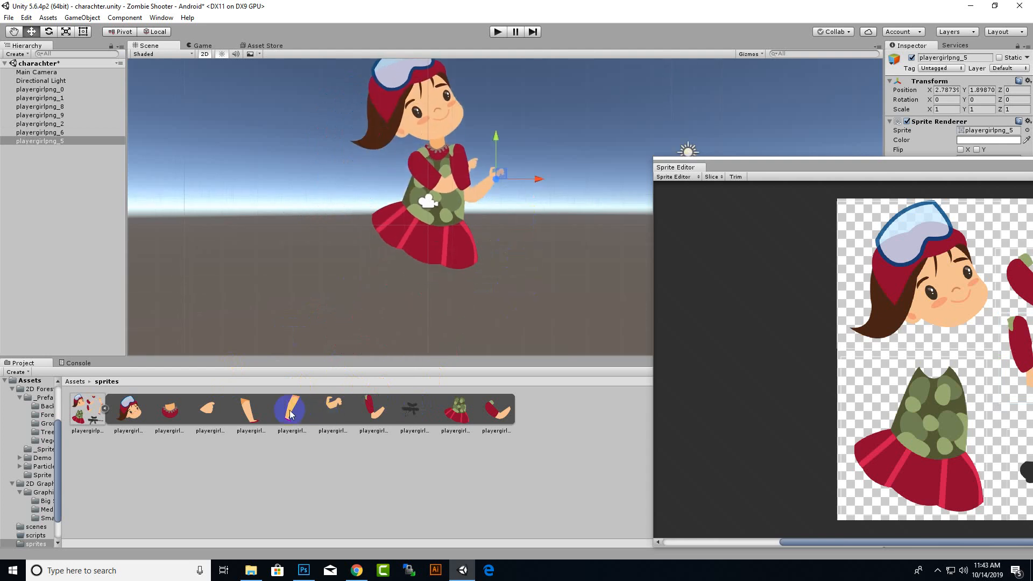
drag(291, 408, 392, 285)
drag(249, 410, 469, 289)
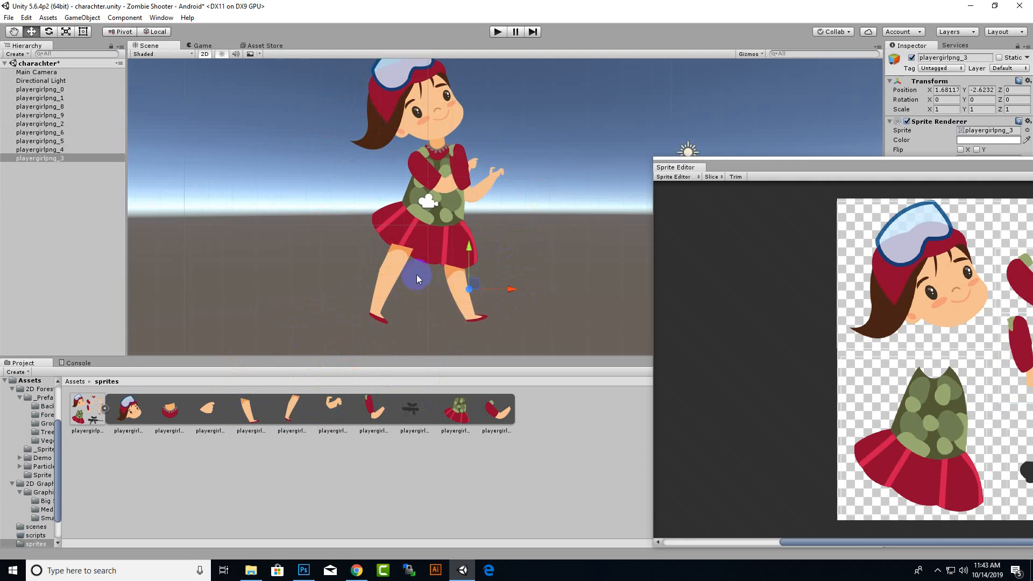
Step: Shift the rear leg slightly toward the front leg, to X -1.44
scroll(408, 284, down, 12)
mouse_move(435, 259)
middle_down()
mouse_move(422, 290)
mouse_move(436, 244)
middle_up()
scroll(441, 240, up, 6)
click(421, 236)
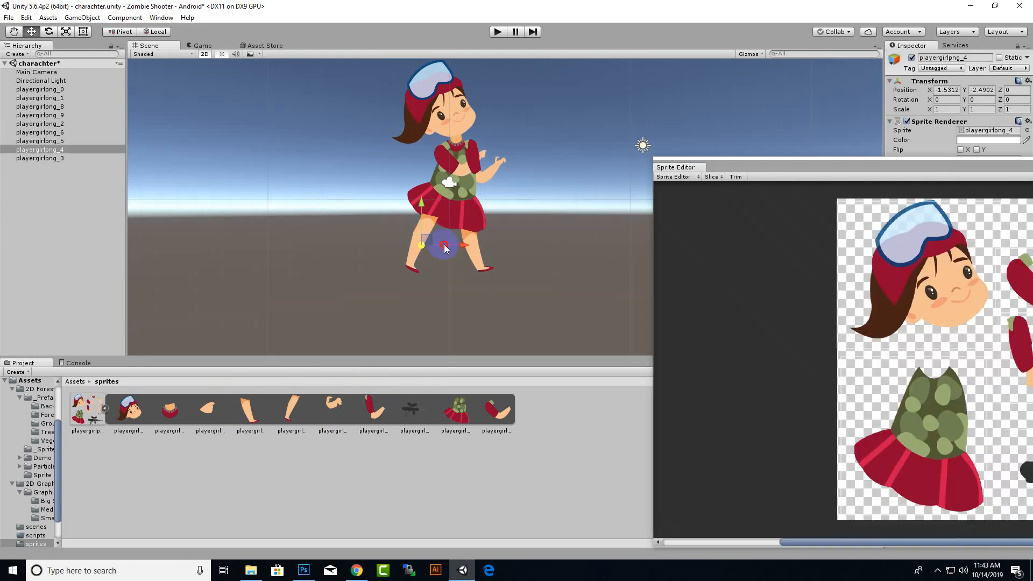
drag(444, 248, 446, 248)
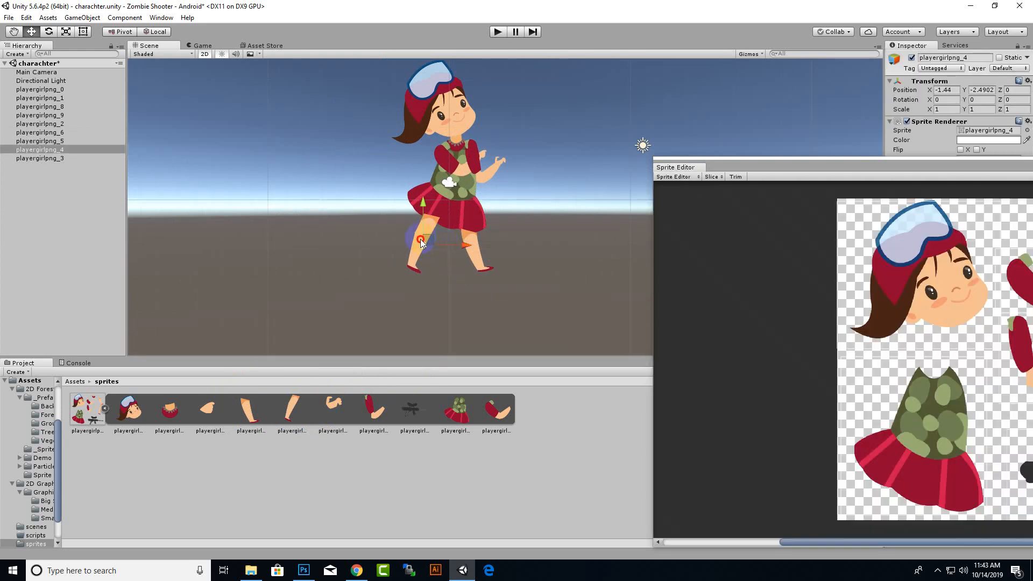
Step: Rotate the neck sprite about 43 degrees around Z, and select the head sprite
middle_drag(335, 189, 327, 243)
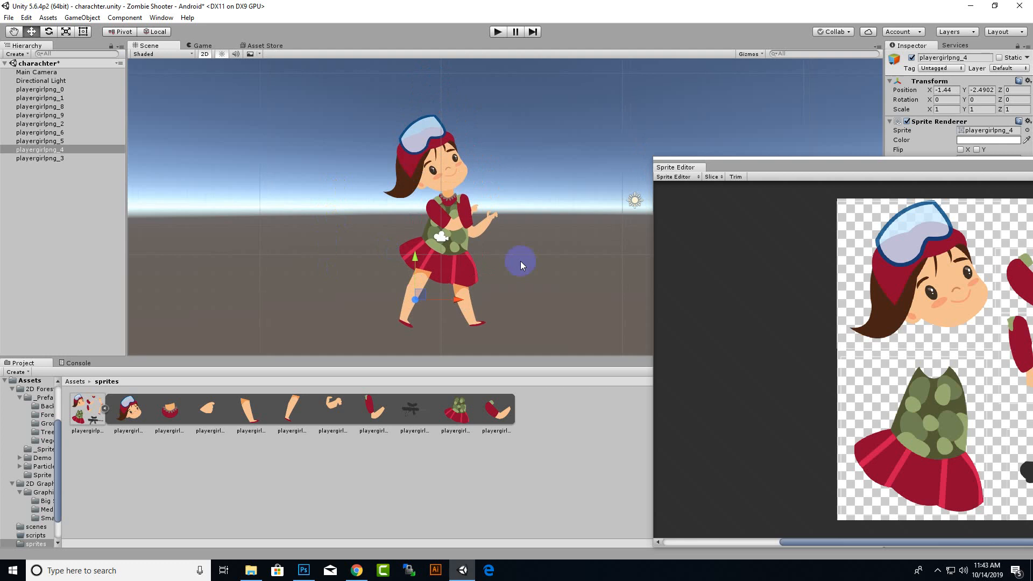
click(452, 155)
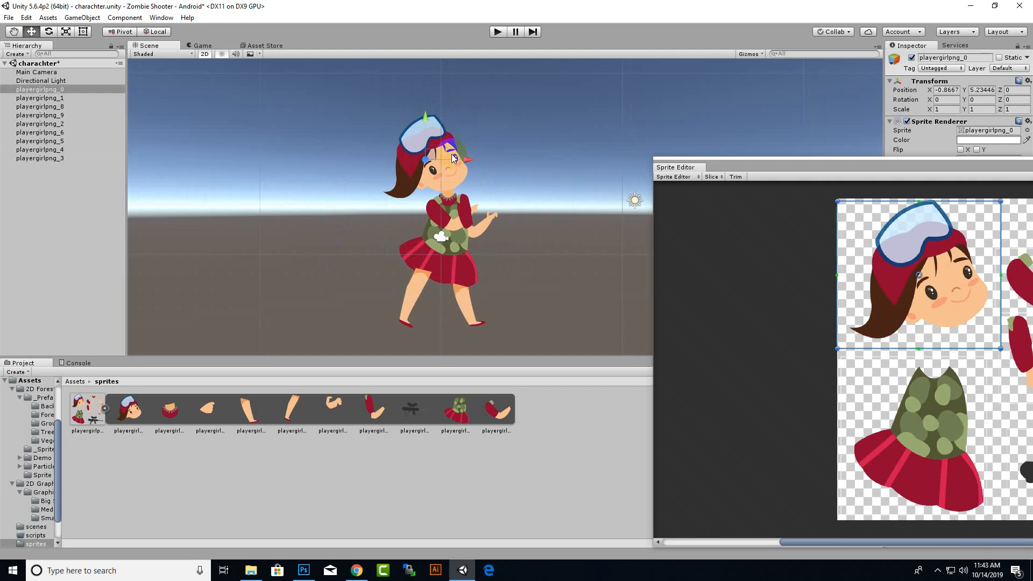
click(57, 98)
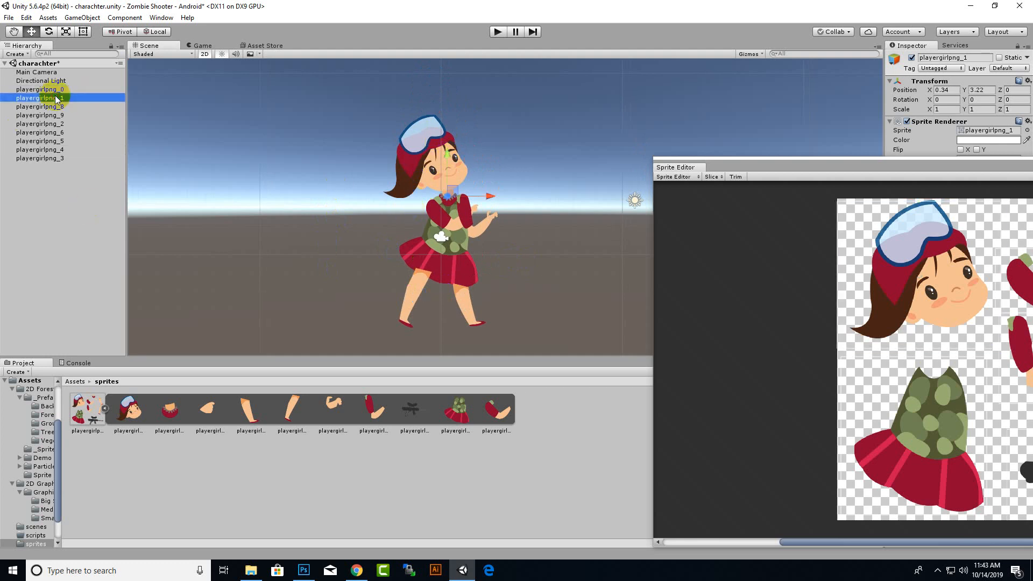
click(83, 32)
scroll(460, 195, up, 4)
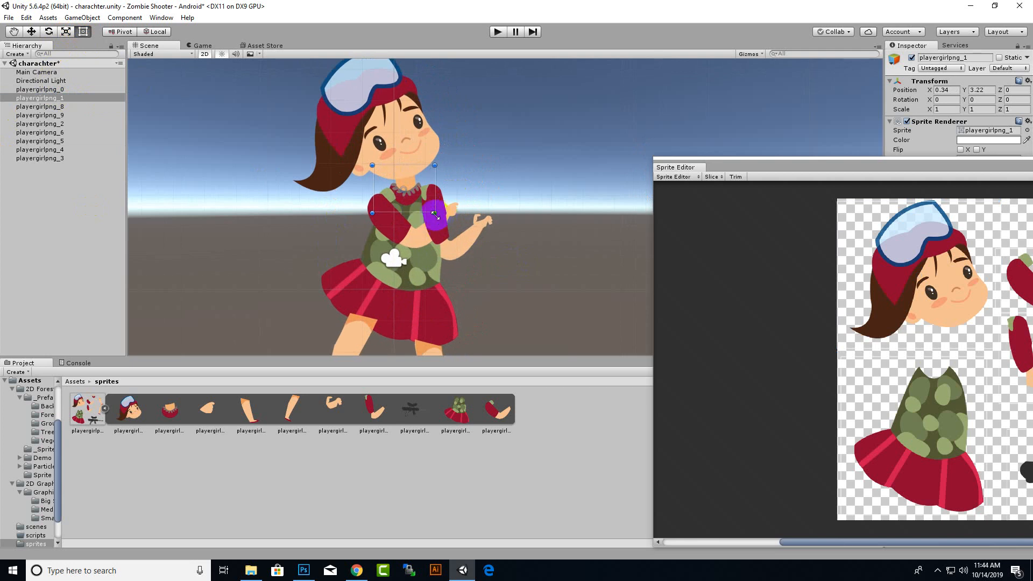
drag(442, 219, 409, 196)
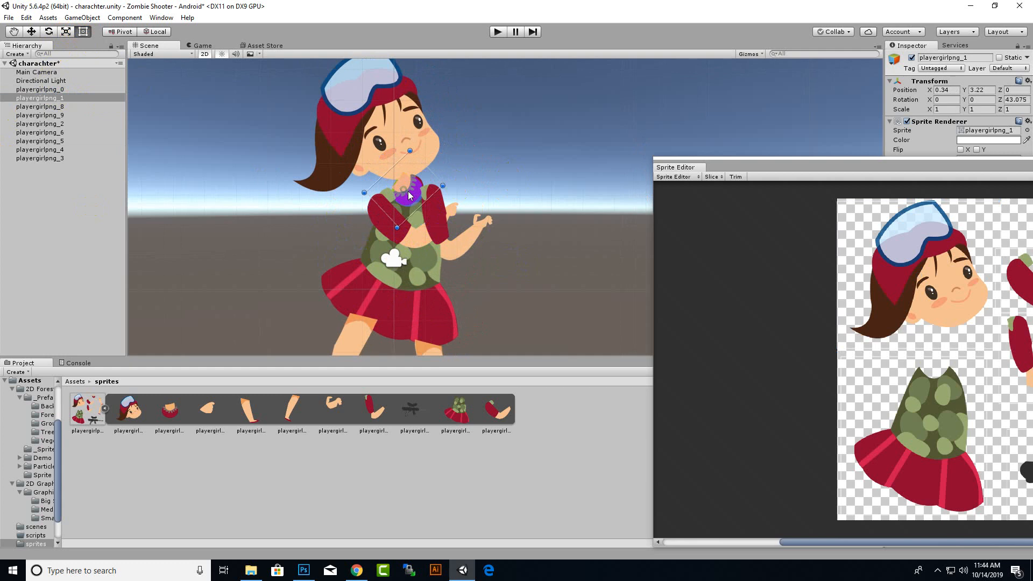
click(449, 200)
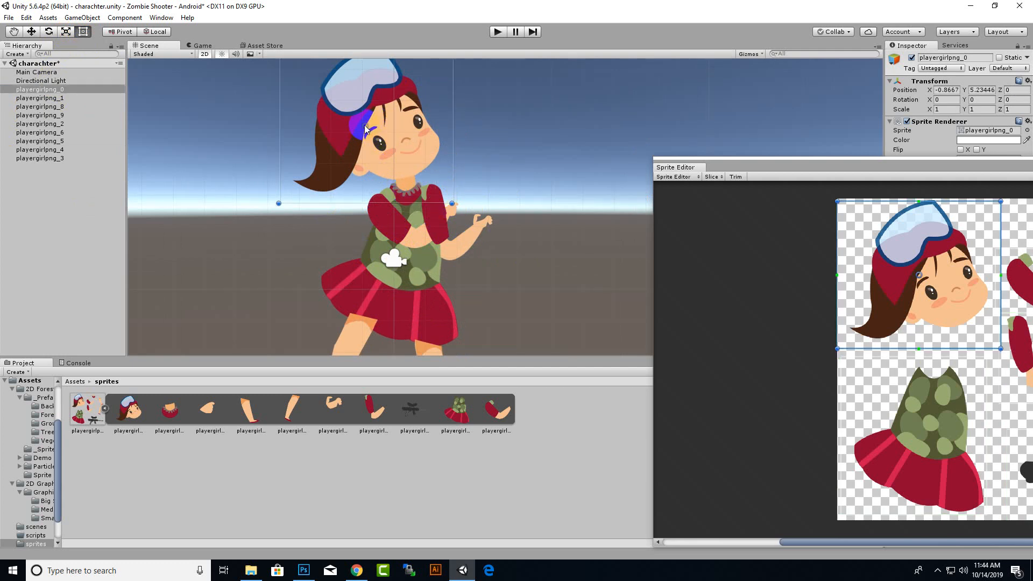
Step: Try rotating the head sprite about -60 degrees around its centre pivot, and undo that rotation
drag(460, 214, 355, 146)
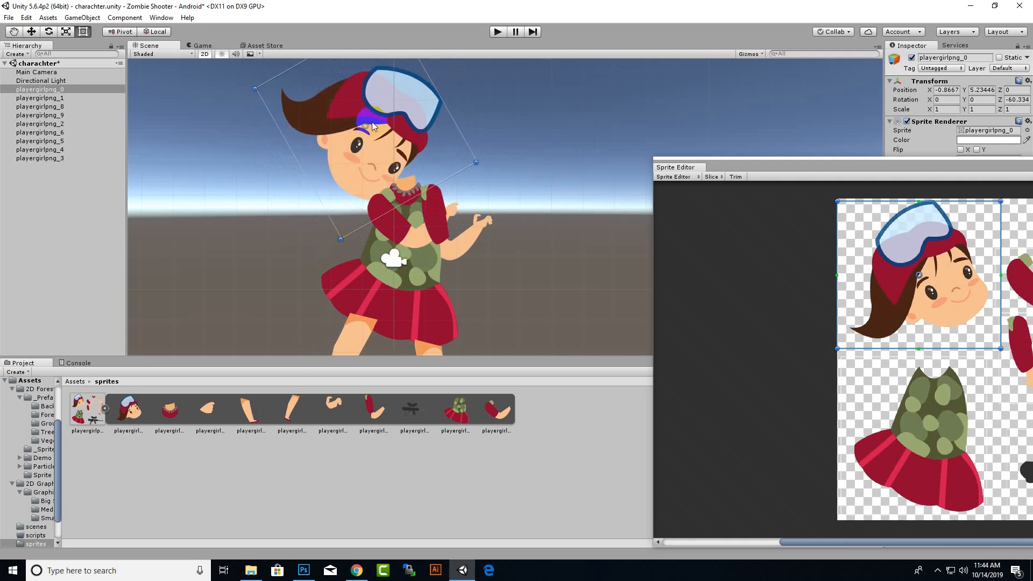
key(ctrl+z)
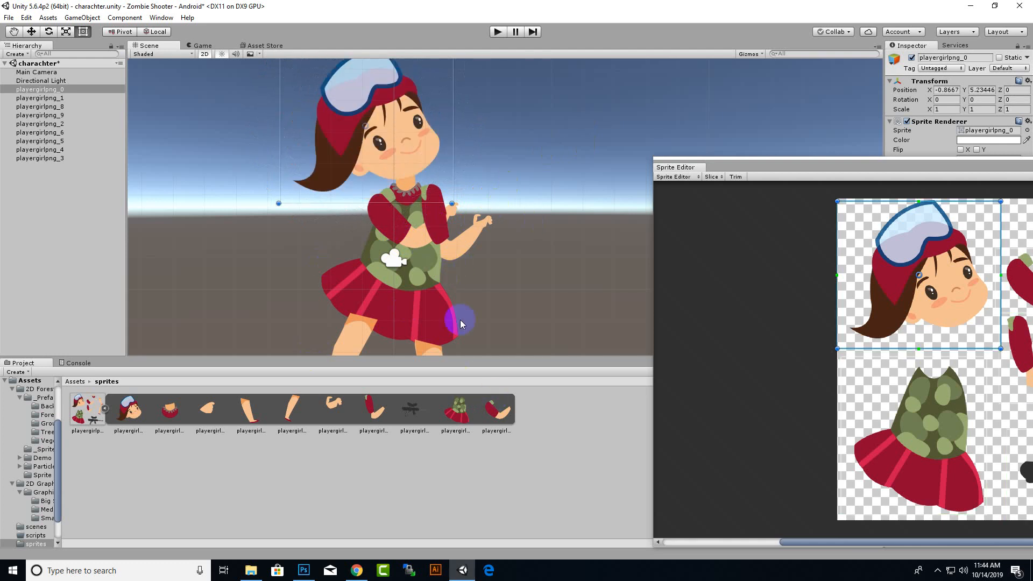
Step: In the sprite sheet, move the head's pivot to the chin, about X 0.82, Y 0.23, and the neck's pivot to about X 0.51, Y 0.66
drag(874, 171, 418, 154)
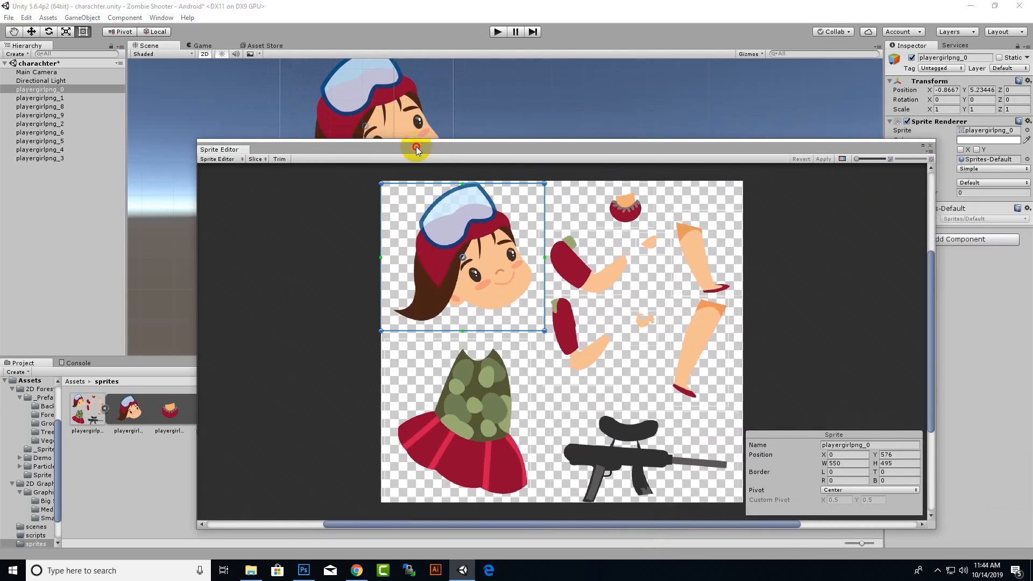
scroll(447, 260, up, 3)
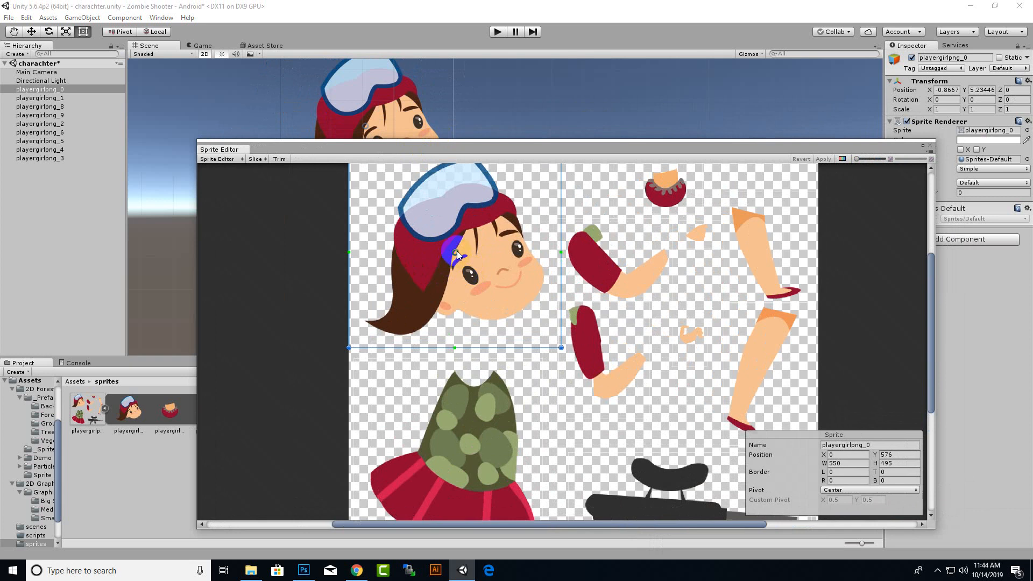
drag(456, 254, 529, 309)
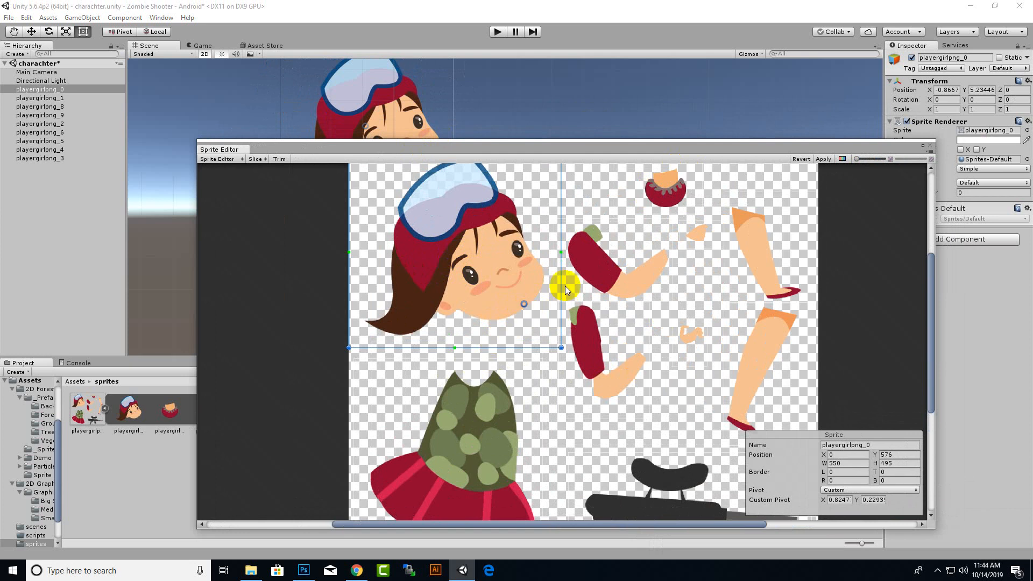
click(665, 186)
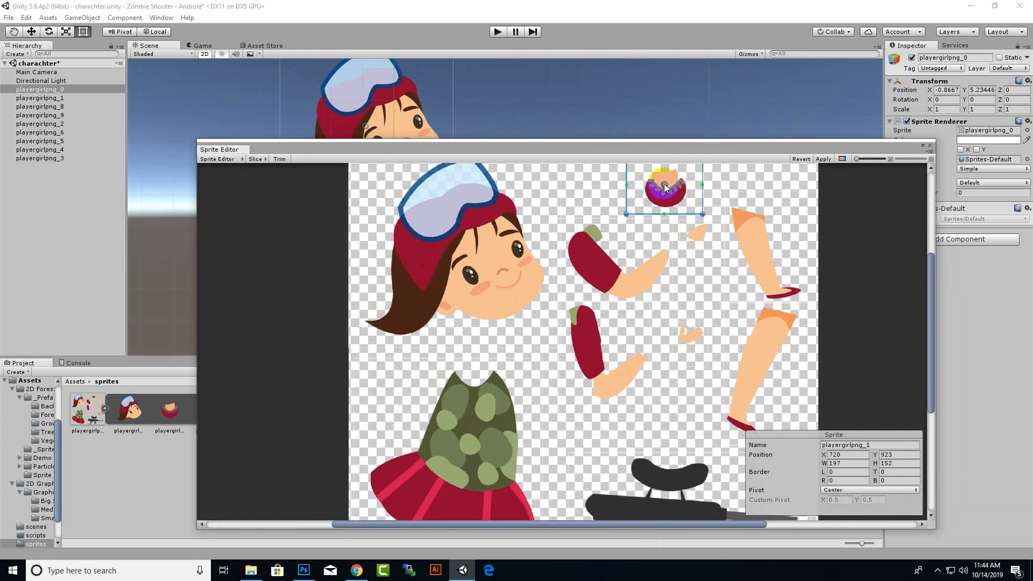
drag(665, 186, 666, 183)
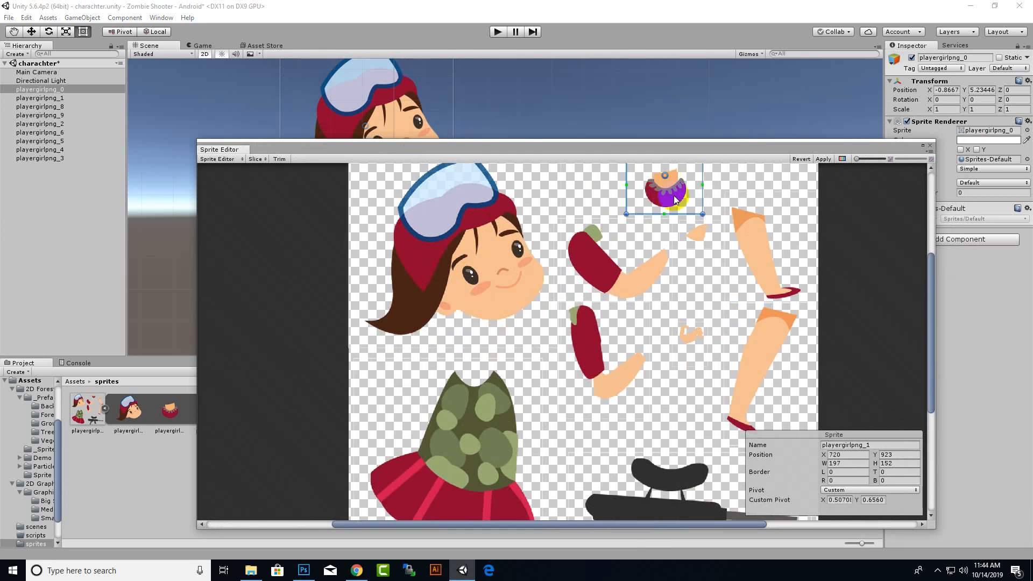
Step: Move the pivots of both arm sprites to their shoulder ends, with playergirlpng_9 at about X 0.35, Y 0.83
click(618, 279)
drag(613, 260, 599, 232)
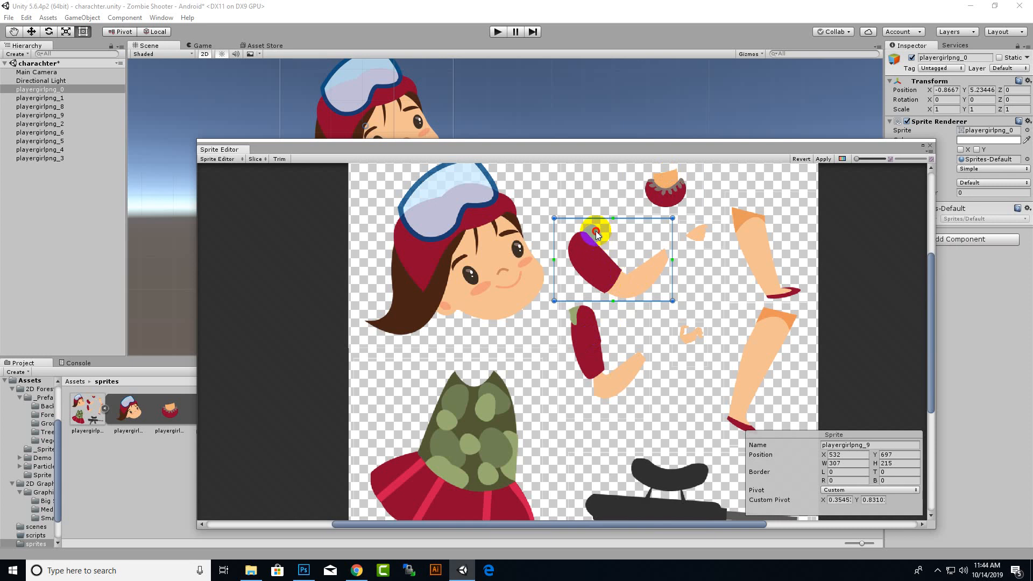
click(589, 355)
drag(601, 359, 573, 315)
Step: Move the pivots of both hand sprites to their wrist ends, with playergirlpng_2 at about X 0.28, Y 0.42
click(705, 234)
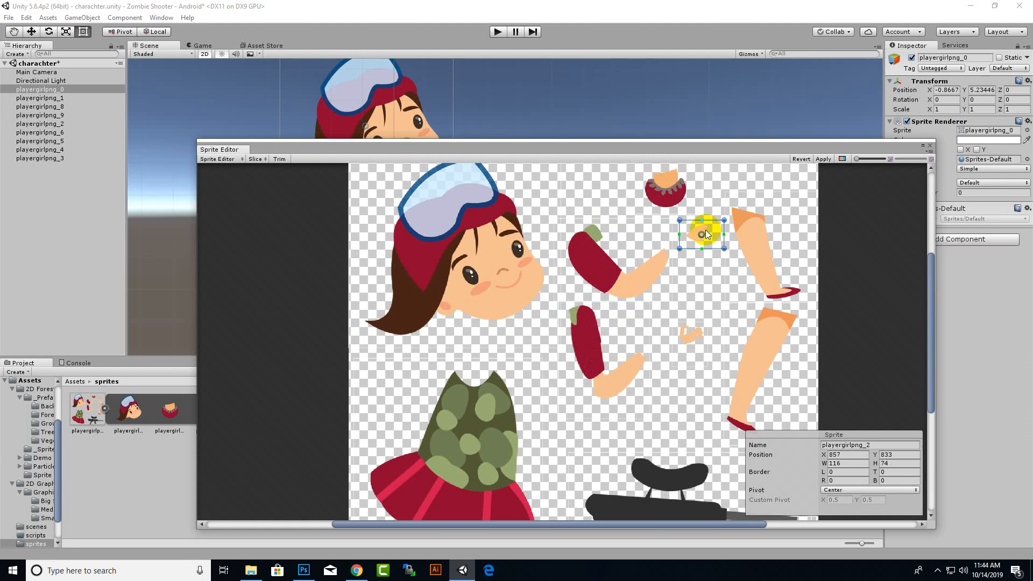
drag(701, 236, 689, 243)
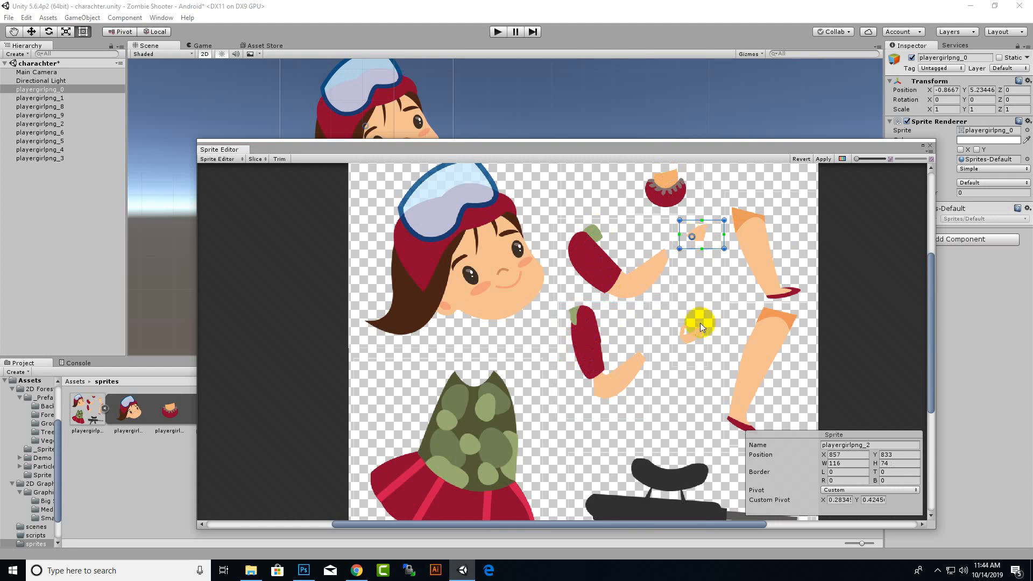
click(688, 356)
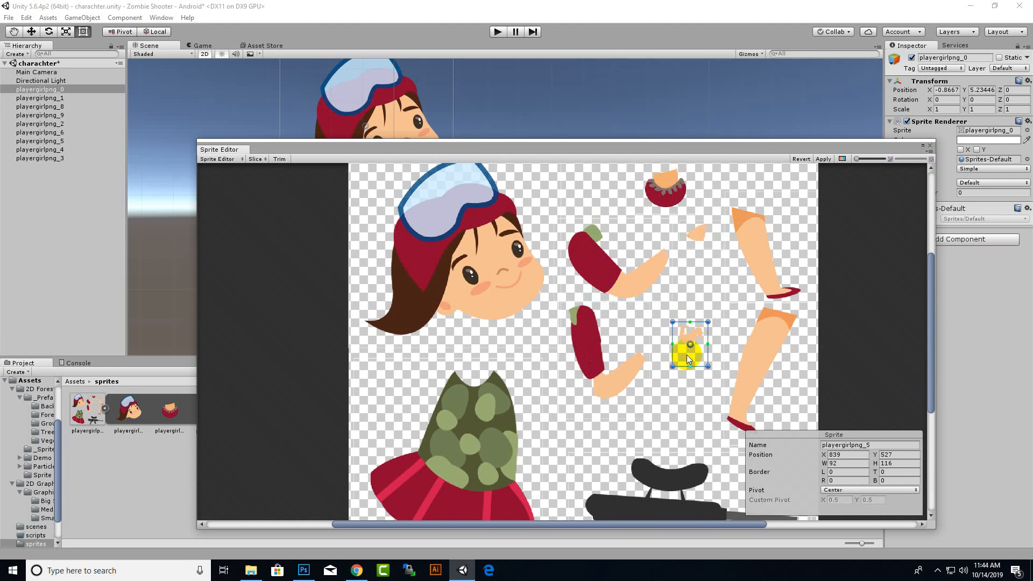
Step: Move the leg pivots to the tops of the thighs: playergirlpng_3 at about X 0.28, Y 0.77 and playergirlpng_4 at about X 0.72, Y 0.90
click(751, 275)
drag(773, 249, 752, 217)
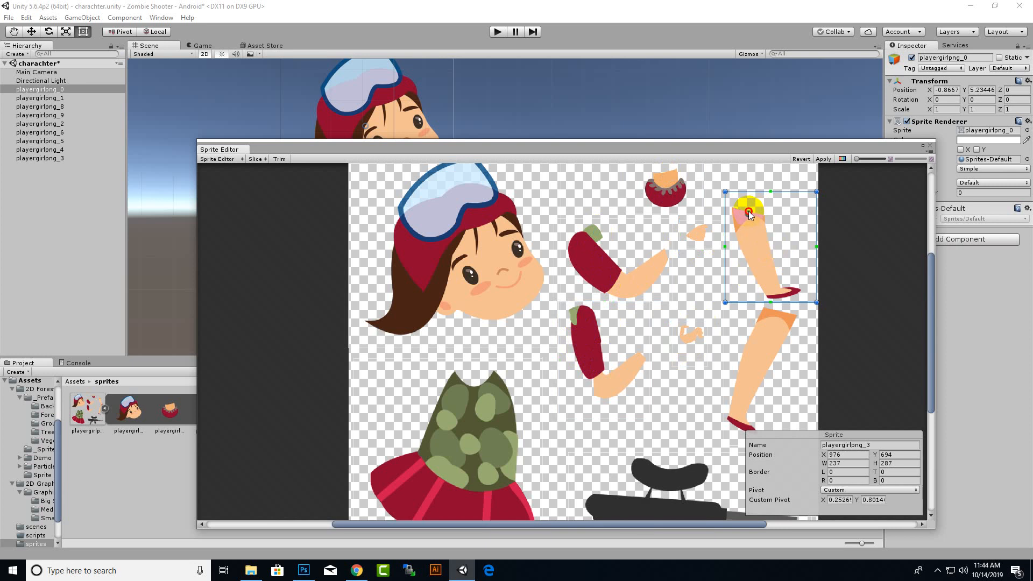
click(769, 366)
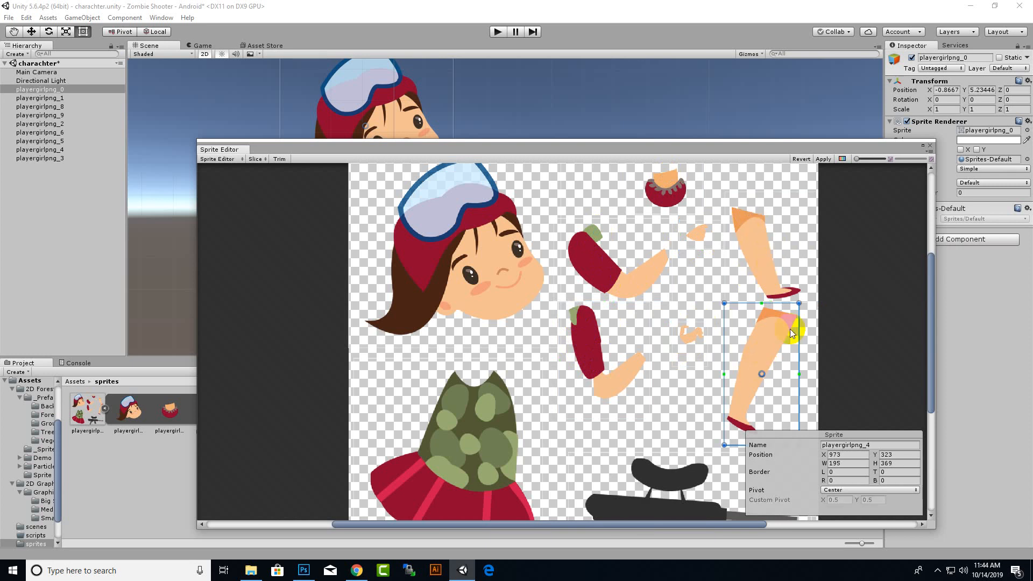
drag(762, 373, 780, 319)
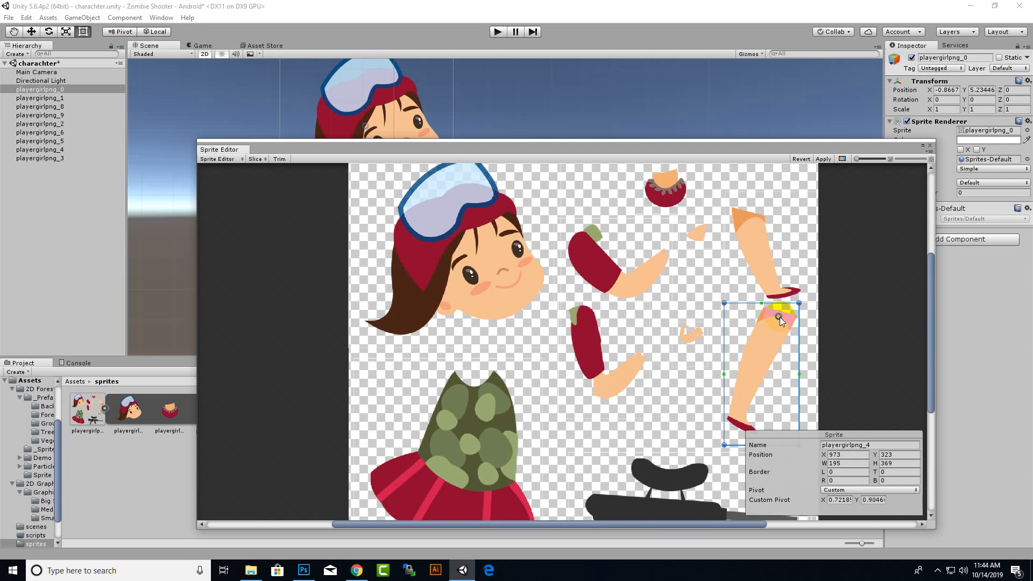
click(749, 218)
drag(750, 215, 752, 217)
Step: Move the dress pivot to the neckline, about X 0.63, Y 0.84, and the gun pivot above its trigger, about X 0.37, Y 0.49
scroll(677, 382, down, 3)
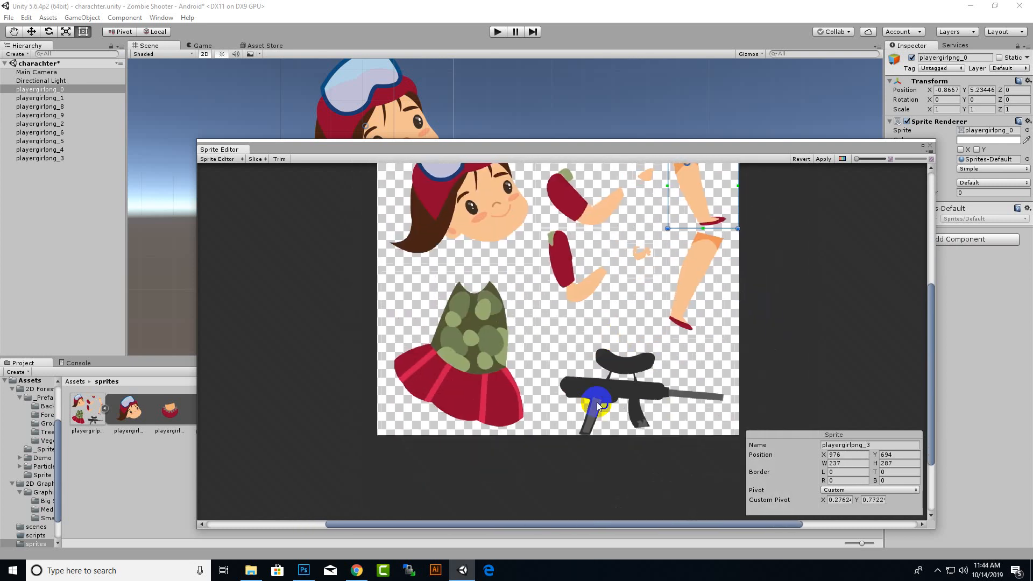
click(486, 353)
drag(454, 352, 478, 302)
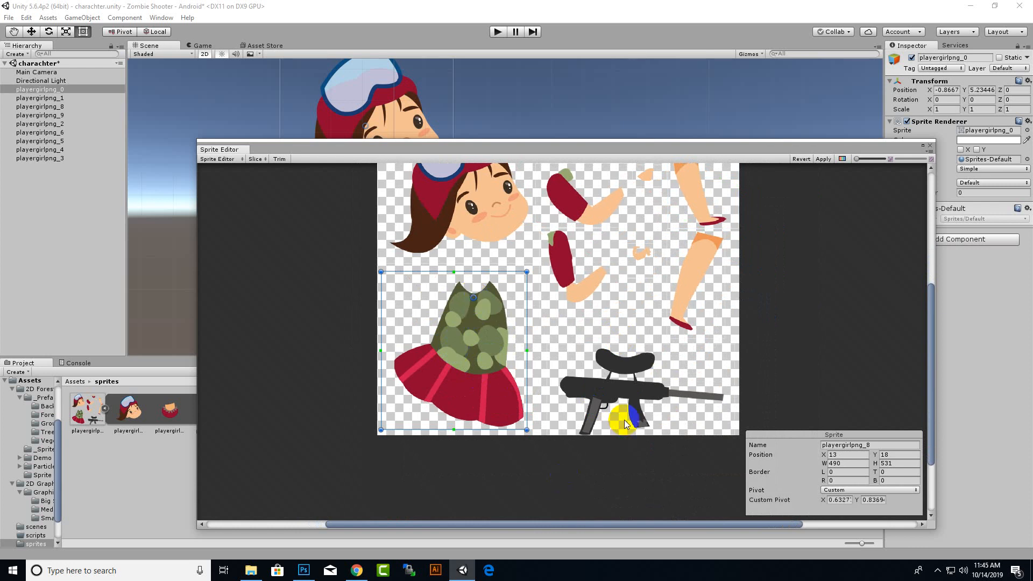
click(617, 400)
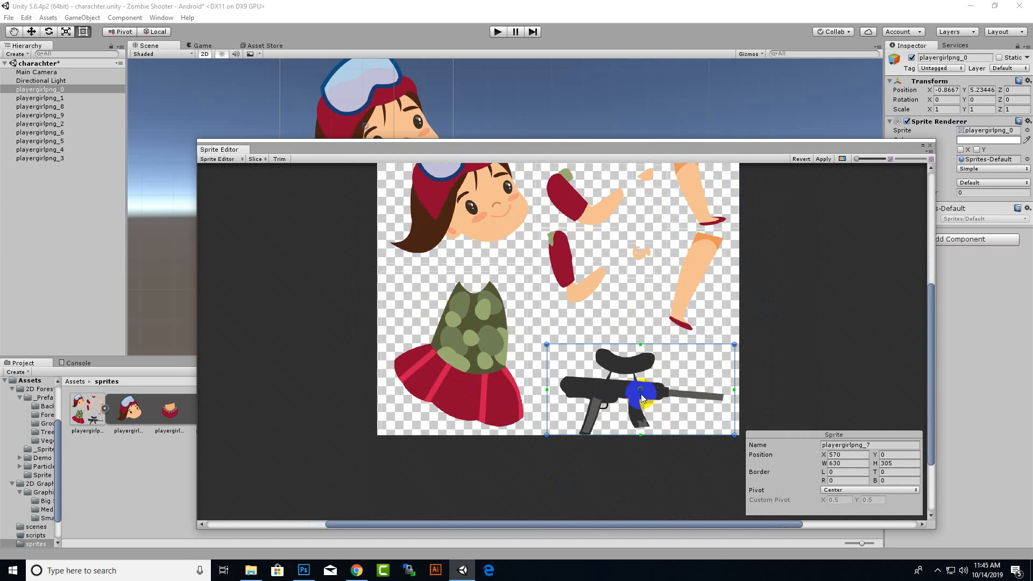
drag(640, 394, 618, 389)
click(617, 391)
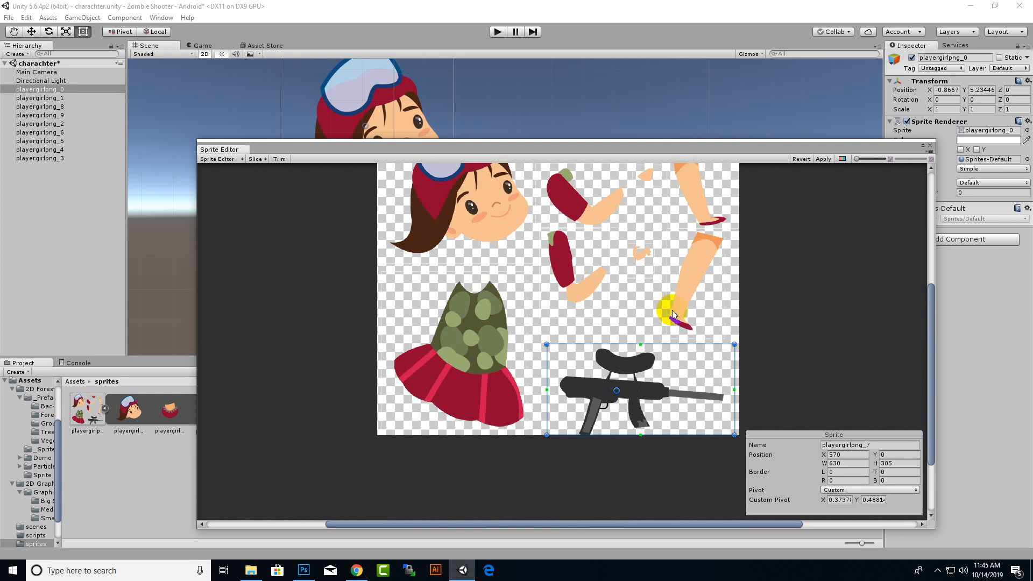
Step: Apply the new sprite pivots and close the Sprite Editor
drag(806, 146, 937, 89)
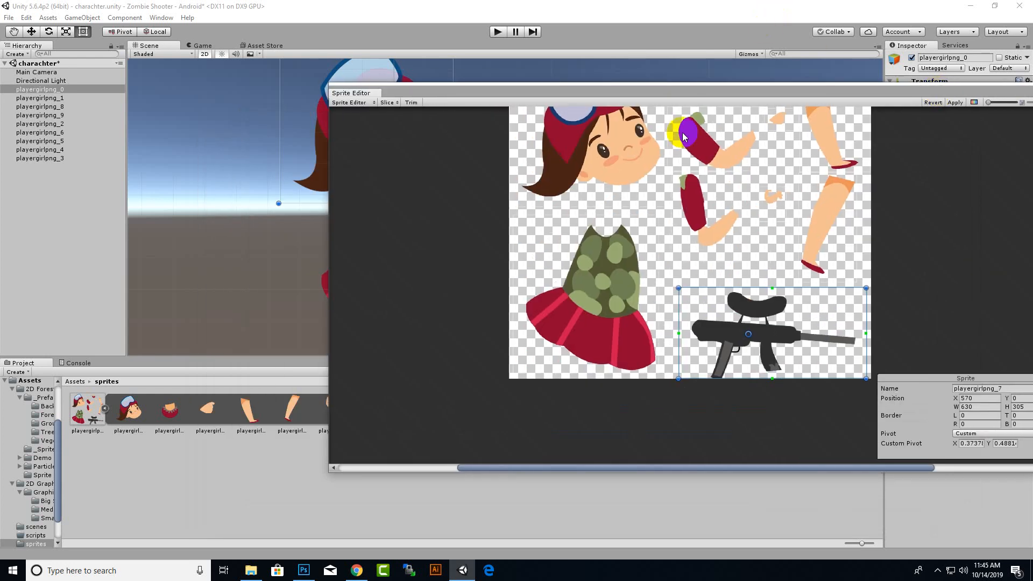
drag(724, 92, 354, 88)
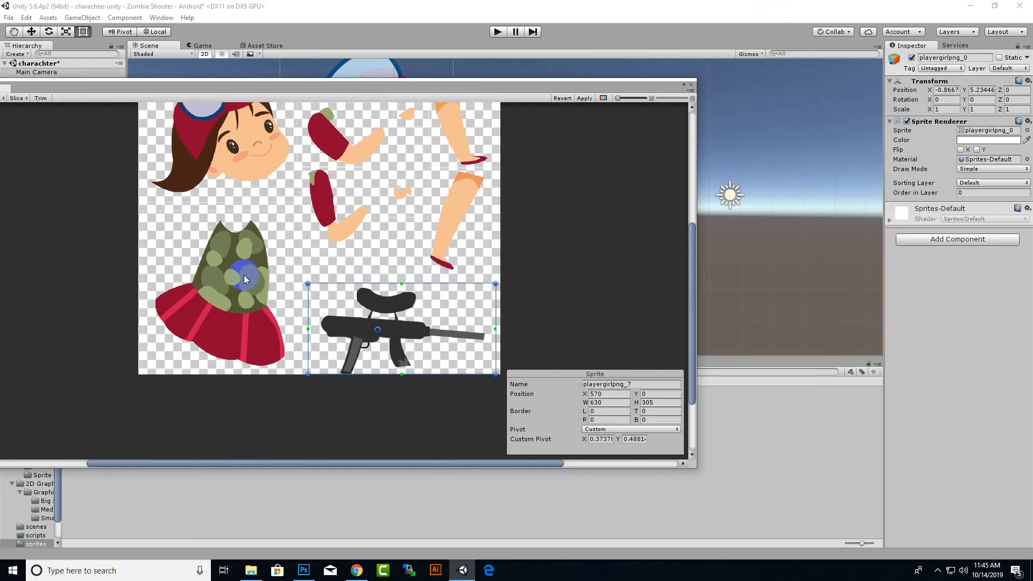
click(585, 98)
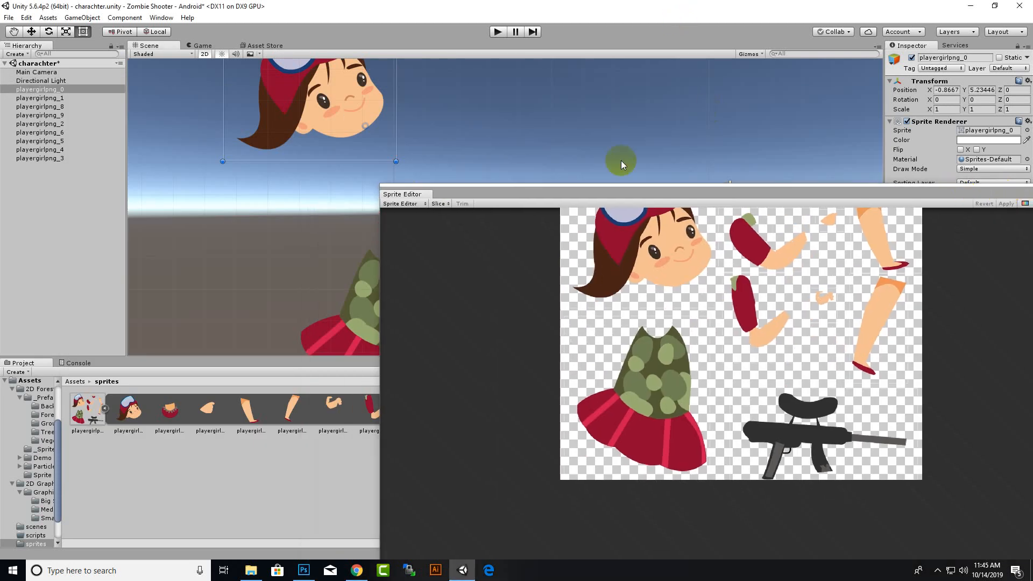
drag(919, 195, 606, 104)
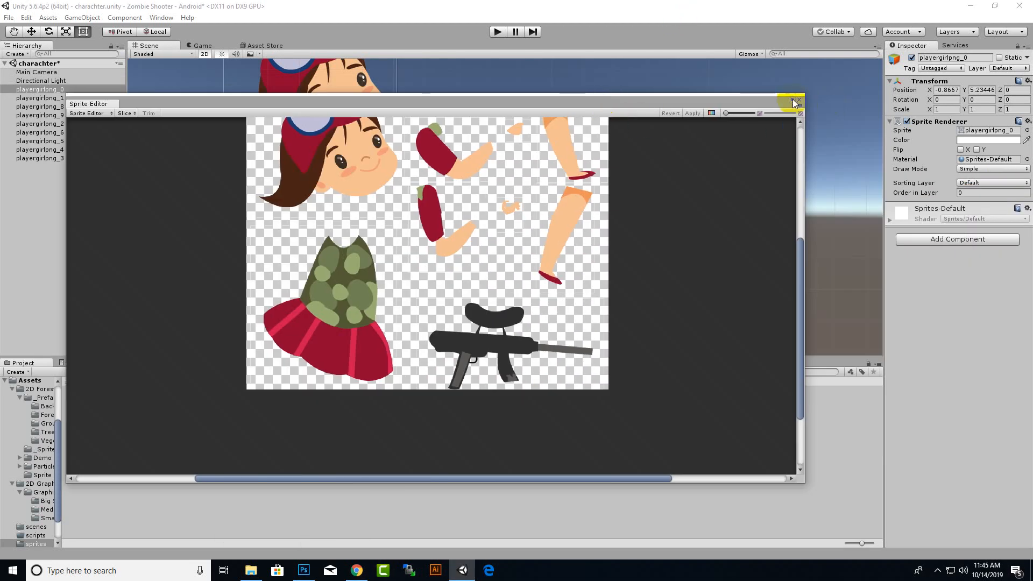
click(799, 99)
Step: Move the head sprite onto the neck at X 0.45, Y 3.49 and rotate it about -21 degrees around Z
scroll(383, 210, down, 5)
middle_drag(516, 215, 560, 123)
scroll(528, 273, up, 5)
middle_drag(535, 256, 624, 272)
scroll(585, 270, down, 4)
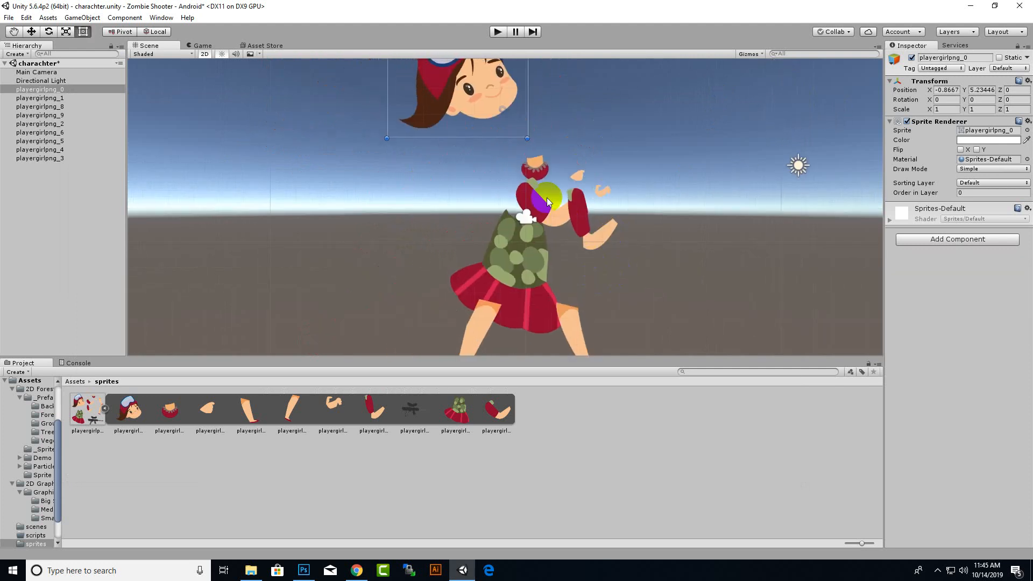
drag(491, 83, 529, 170)
scroll(529, 171, up, 1)
scroll(529, 170, up, 4)
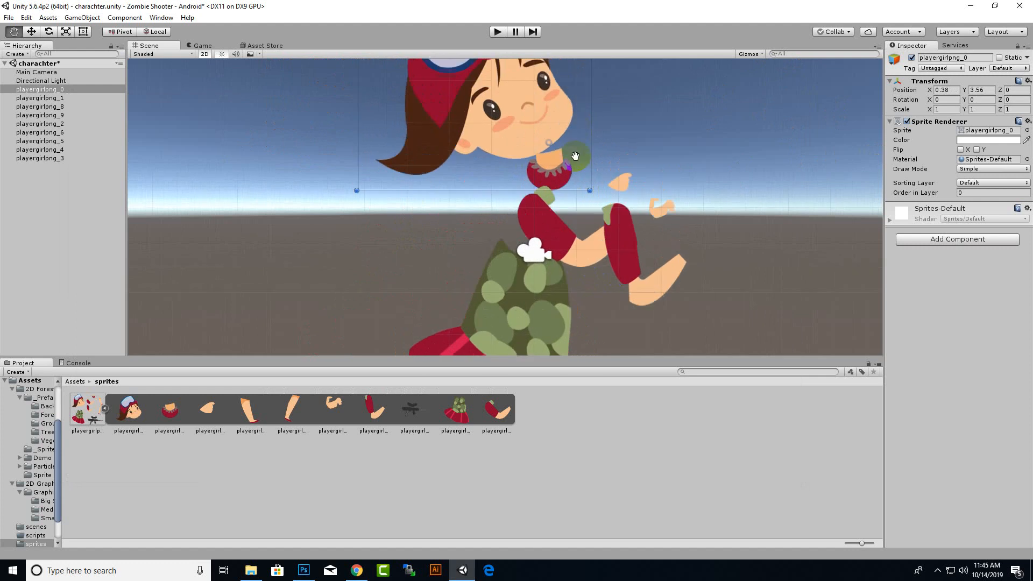
mouse_move(544, 136)
mouse_down()
mouse_move(554, 128)
mouse_move(556, 147)
mouse_move(553, 137)
mouse_up()
scroll(608, 215, down, 4)
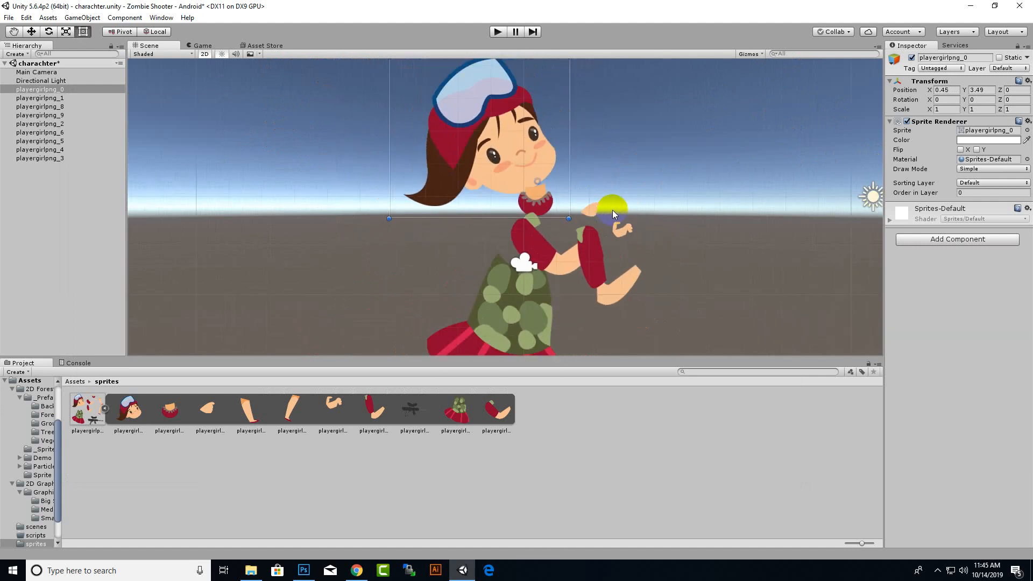
drag(559, 260, 546, 277)
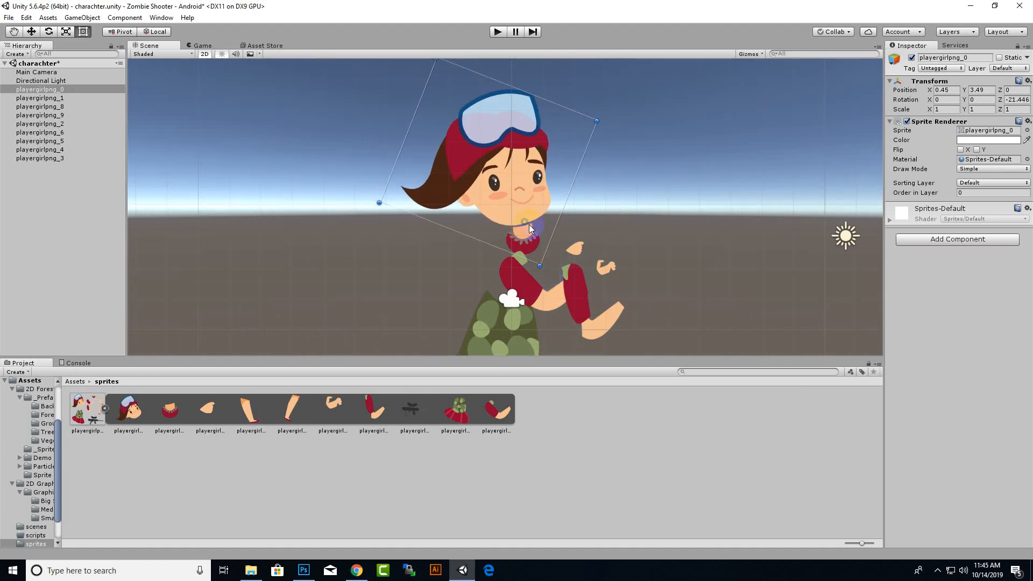
Step: Rotate the neck sprite to about -5.6 degrees around Z and move it under the chin at X 0.12, Y 3.25
scroll(532, 249, up, 3)
click(552, 294)
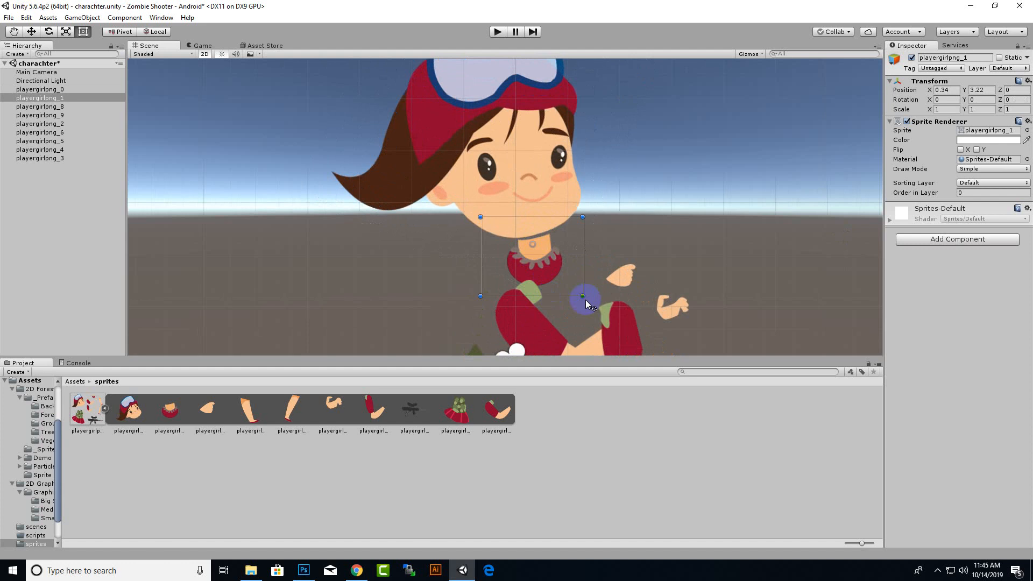
drag(585, 299, 582, 304)
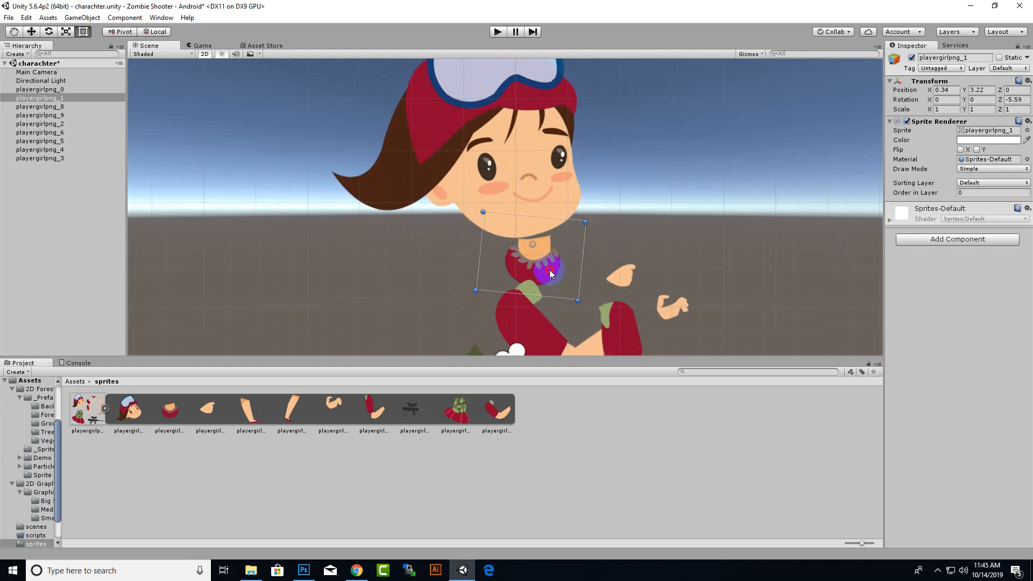
drag(550, 273, 536, 271)
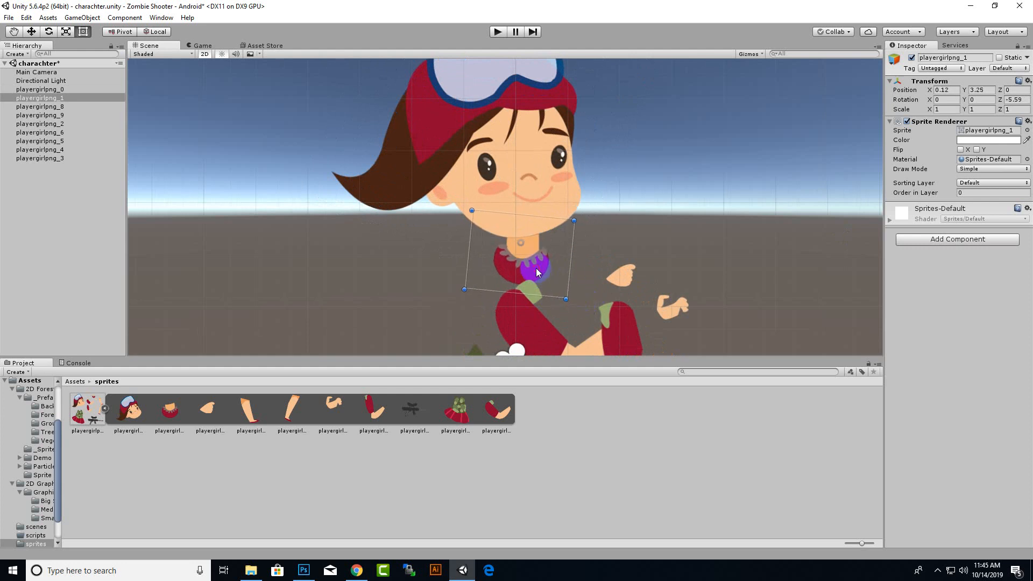
Step: Move the dress sprite up so its neckline meets the collar of the neck sprite
scroll(581, 272, down, 5)
middle_drag(596, 309, 592, 247)
click(508, 315)
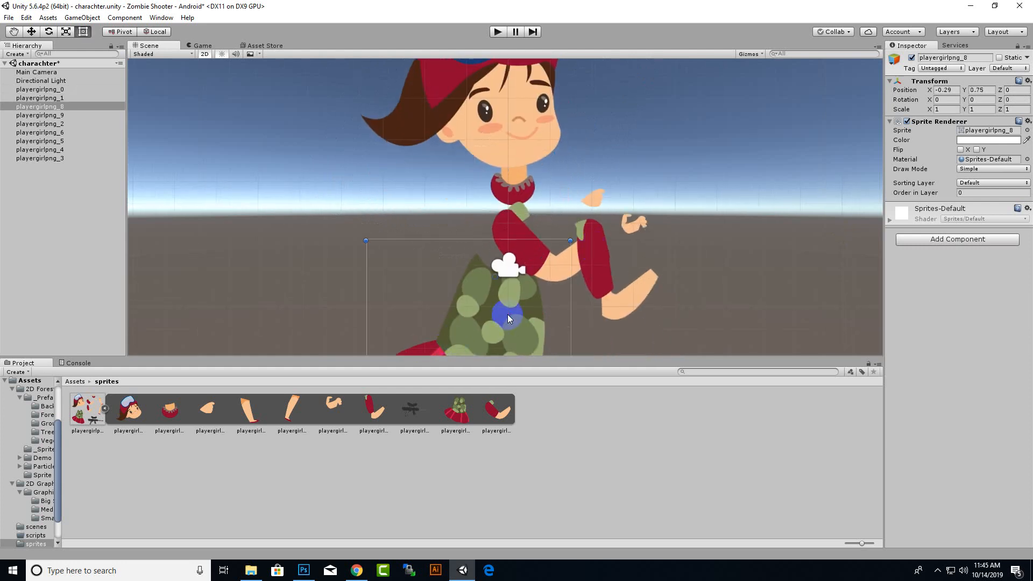
drag(508, 314, 516, 234)
Step: Reattach arms playergirlpng_9 and playergirlpng_6 at the shoulders, and hands playergirlpng_2 and playergirlpng_5 at their matching wrists
scroll(553, 286, down, 1)
click(581, 258)
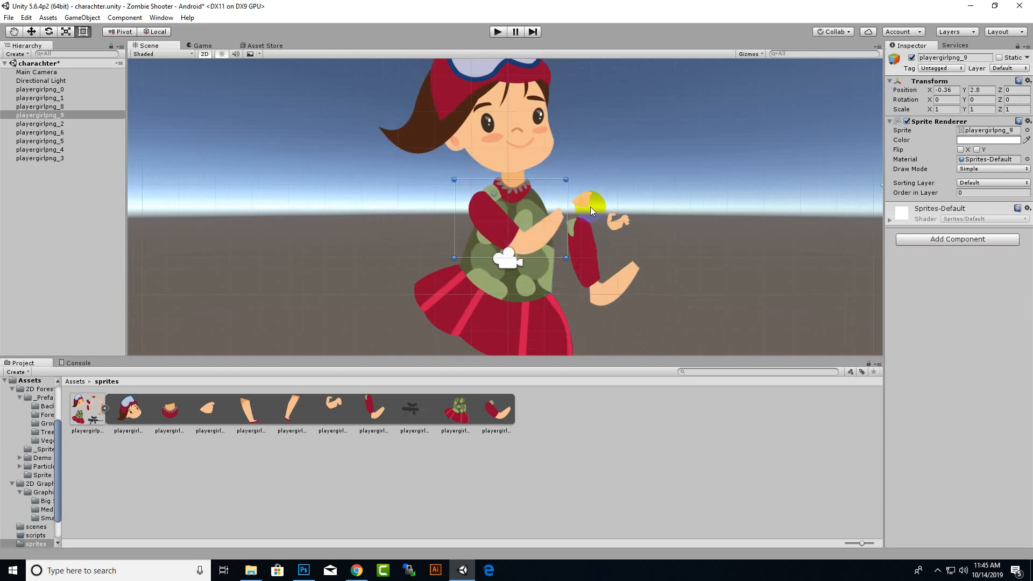
click(584, 210)
drag(581, 215, 570, 217)
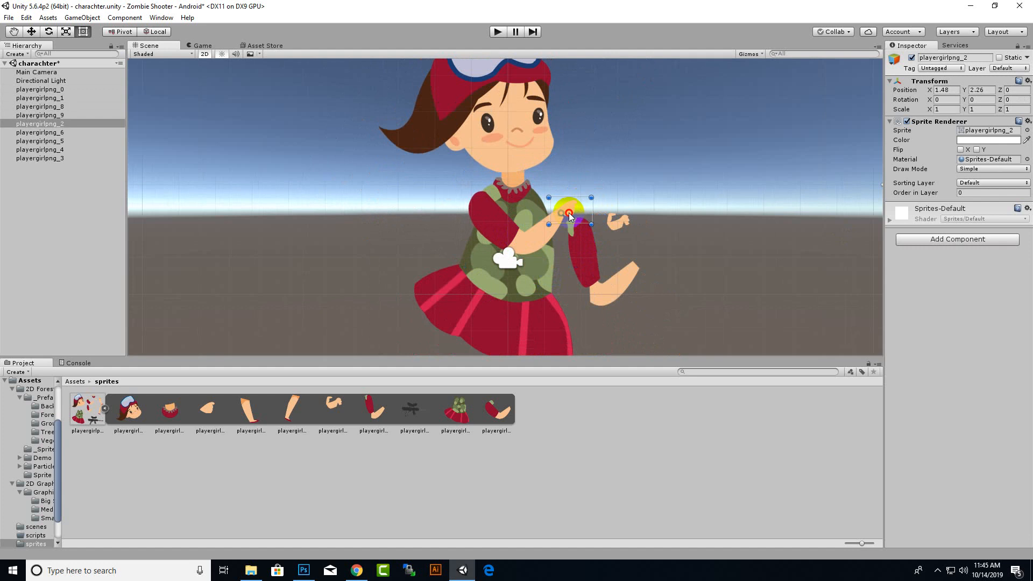
drag(573, 267, 553, 214)
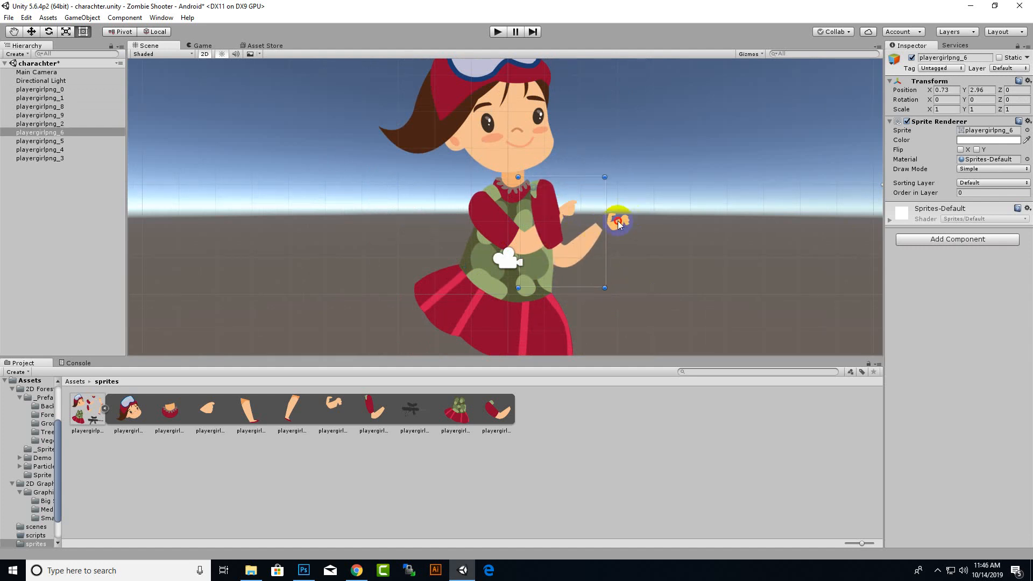
drag(618, 224, 604, 224)
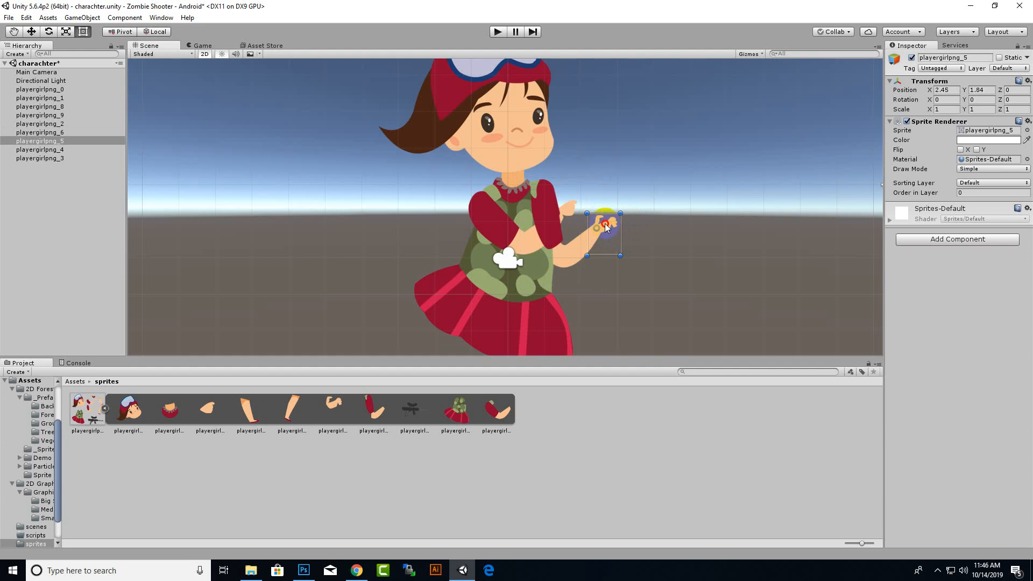
Step: Move the front leg, playergirlpng_3, up to the skirt hem at about X 0.92, Y -1.97
scroll(609, 270, down, 7)
middle_drag(636, 285, 642, 216)
click(566, 299)
drag(567, 303, 545, 276)
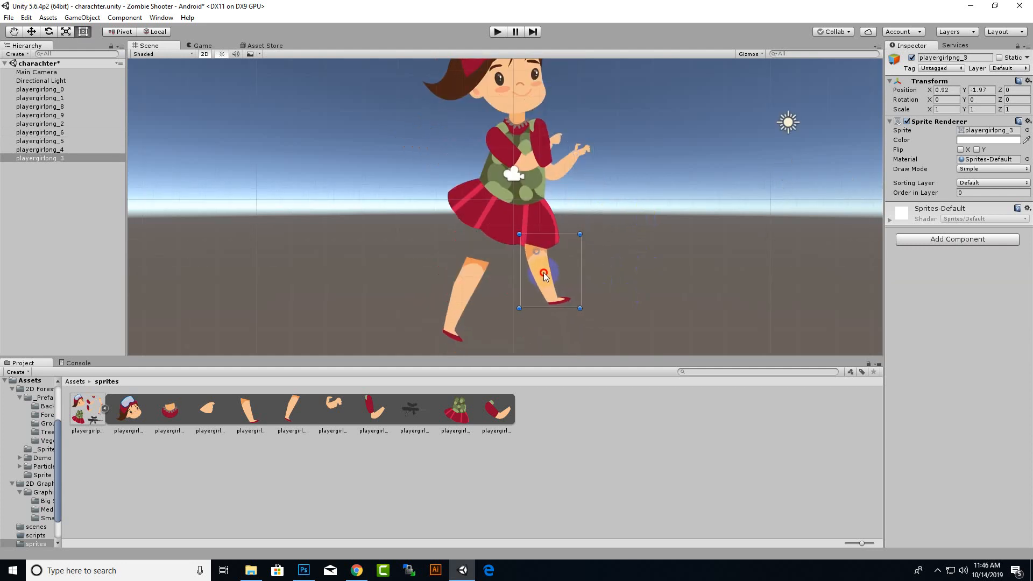
Step: Move the back leg, playergirlpng_4, up to the skirt hem at about X -1.27, Y -1.23
drag(465, 288, 472, 256)
scroll(645, 134, down, 2)
scroll(472, 235, up, 6)
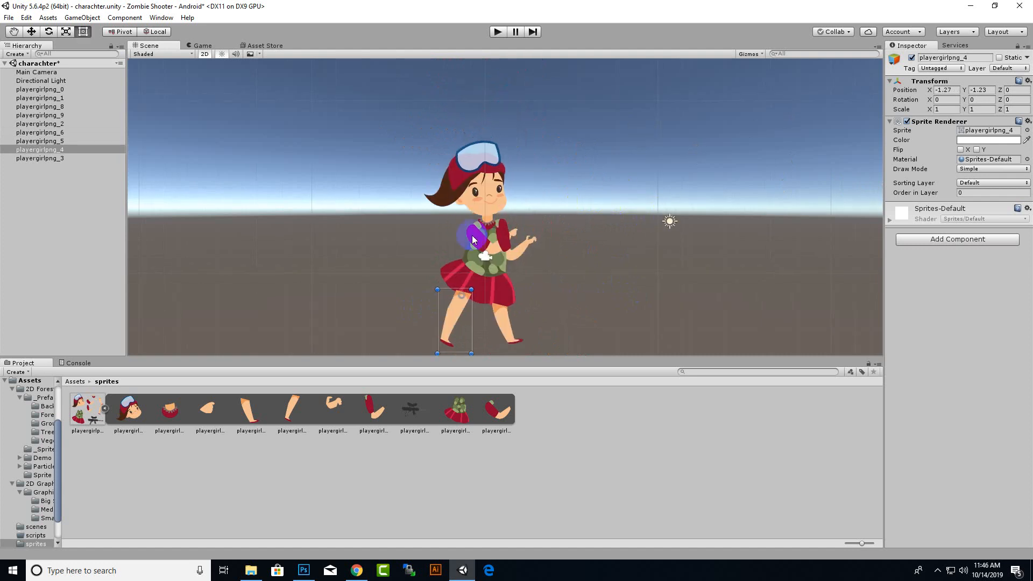
middle_drag(355, 183, 311, 215)
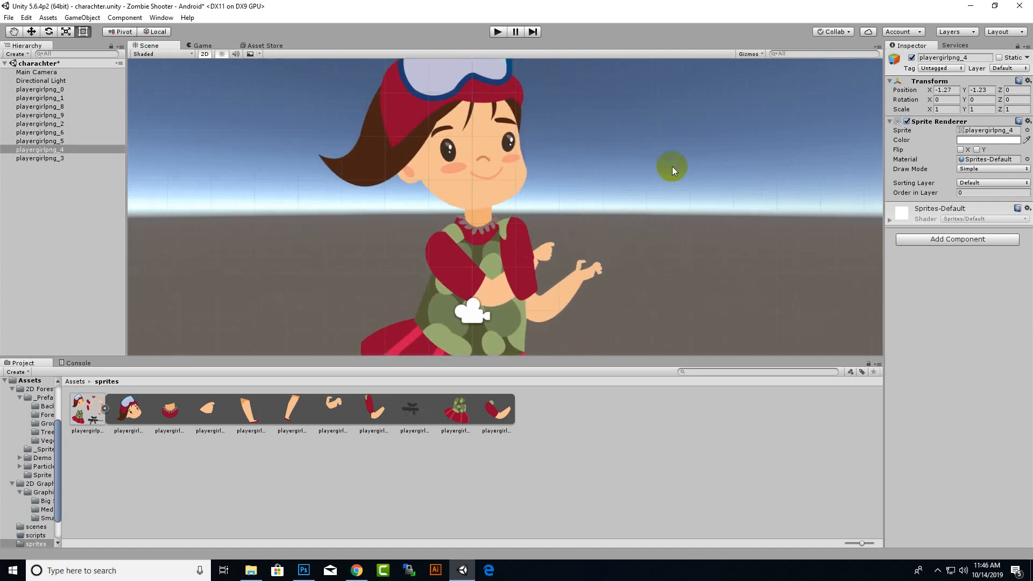
scroll(673, 167, down, 7)
middle_drag(567, 276, 643, 214)
scroll(457, 246, down, 7)
middle_drag(399, 281, 421, 244)
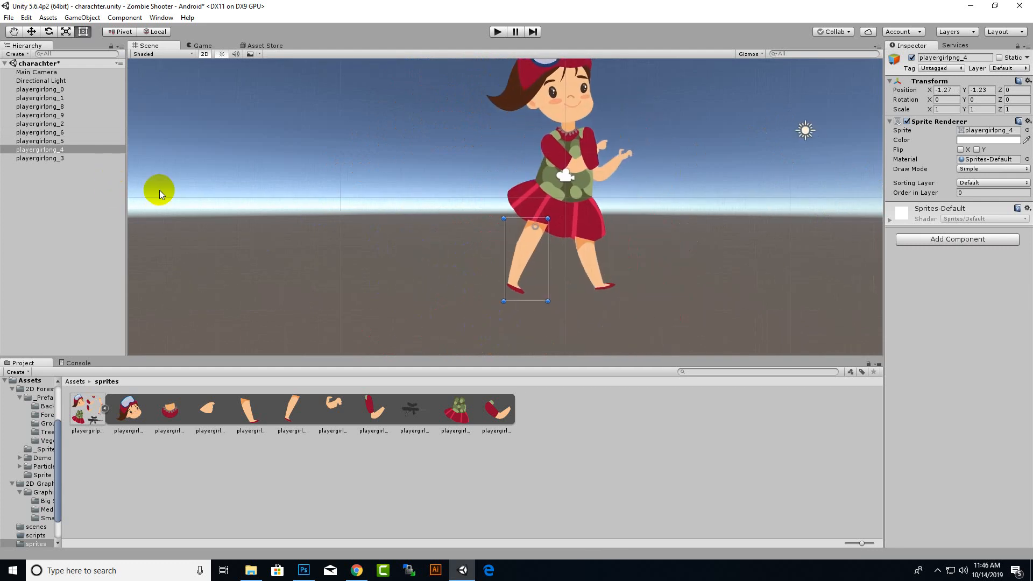
Step: Rename the back leg playergirlpng_4 as rightleg and the front leg playergirlpng_3 as leftleg
right_click(51, 151)
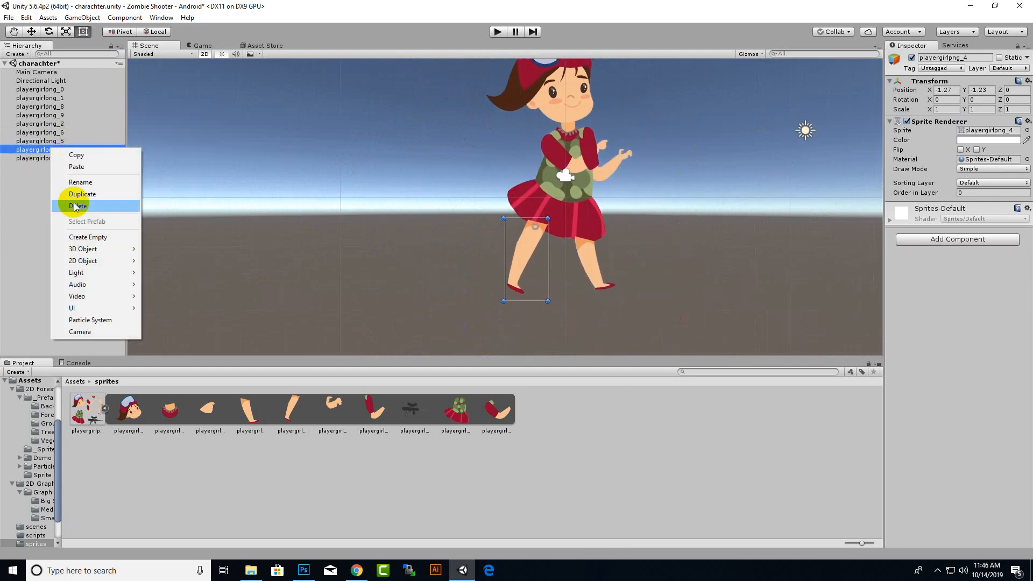
click(102, 197)
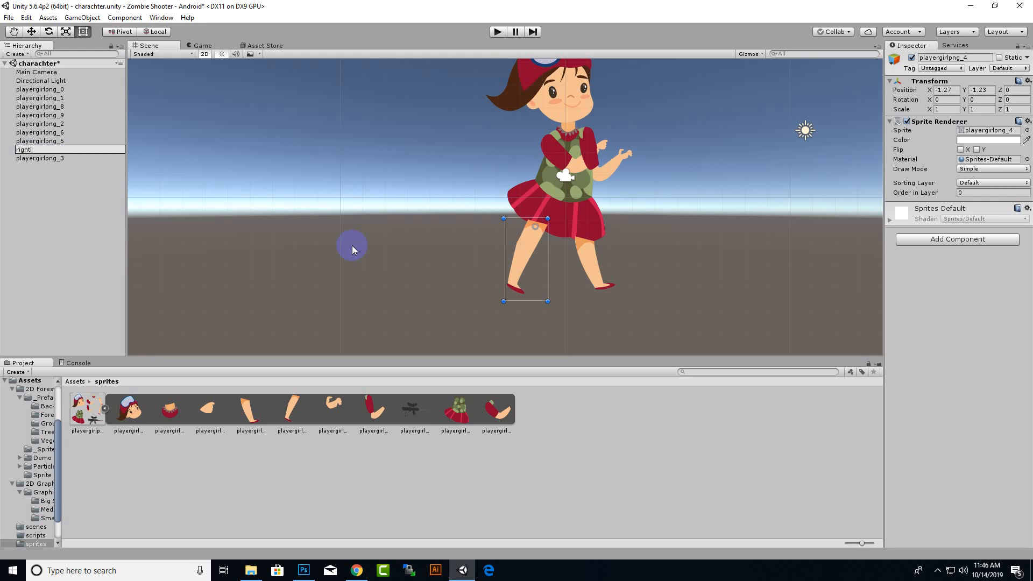
key(Return)
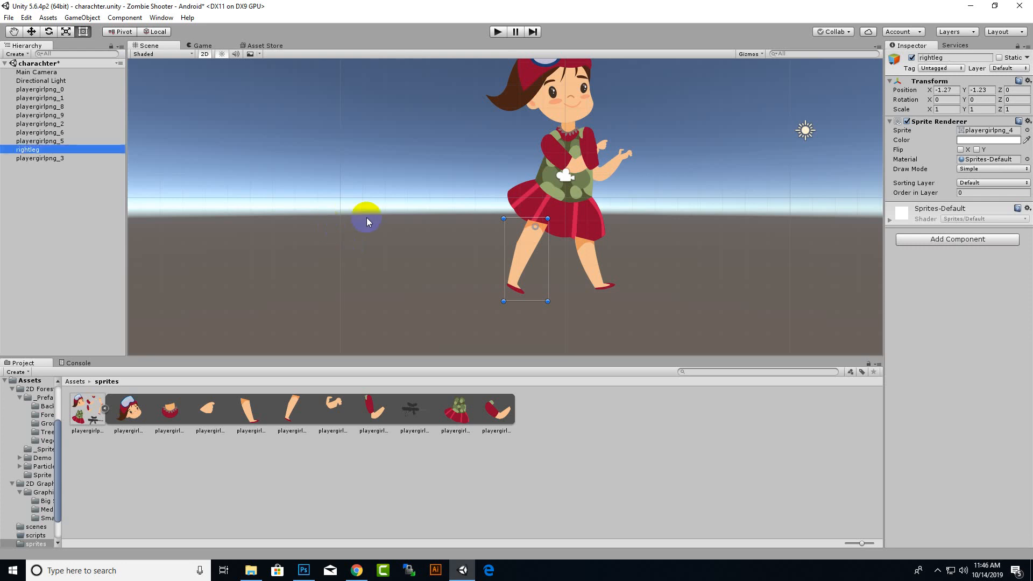
click(596, 260)
click(591, 262)
right_click(56, 158)
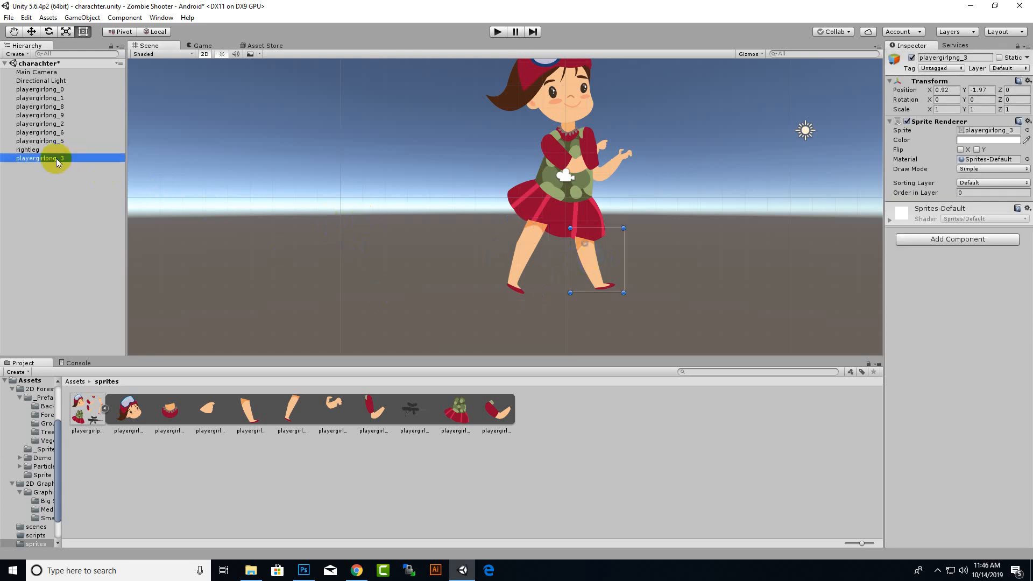
click(64, 192)
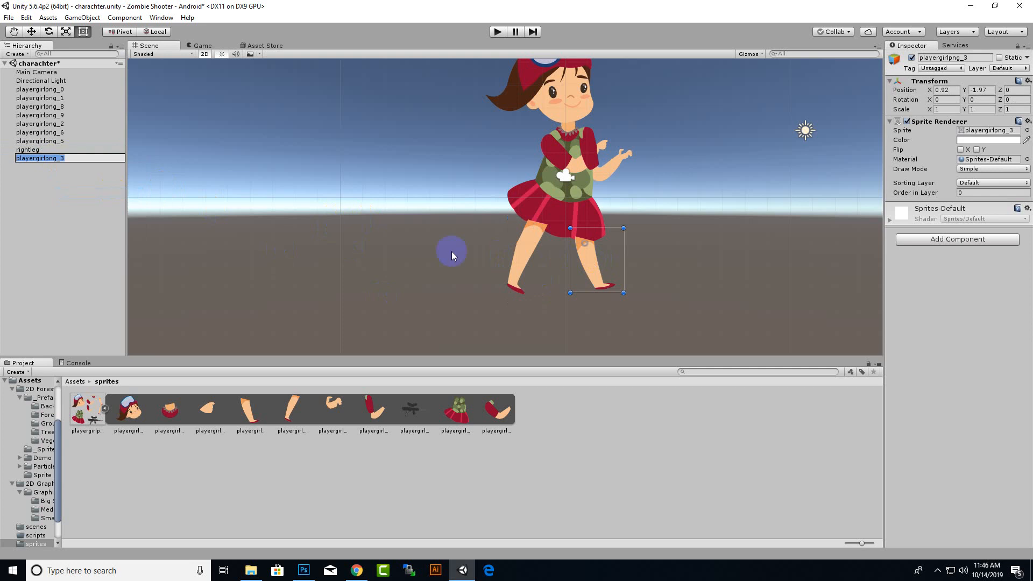
text(leftleg)
key(Return)
Step: Rename the dress sprite, playergirlpng_8, as body
click(576, 205)
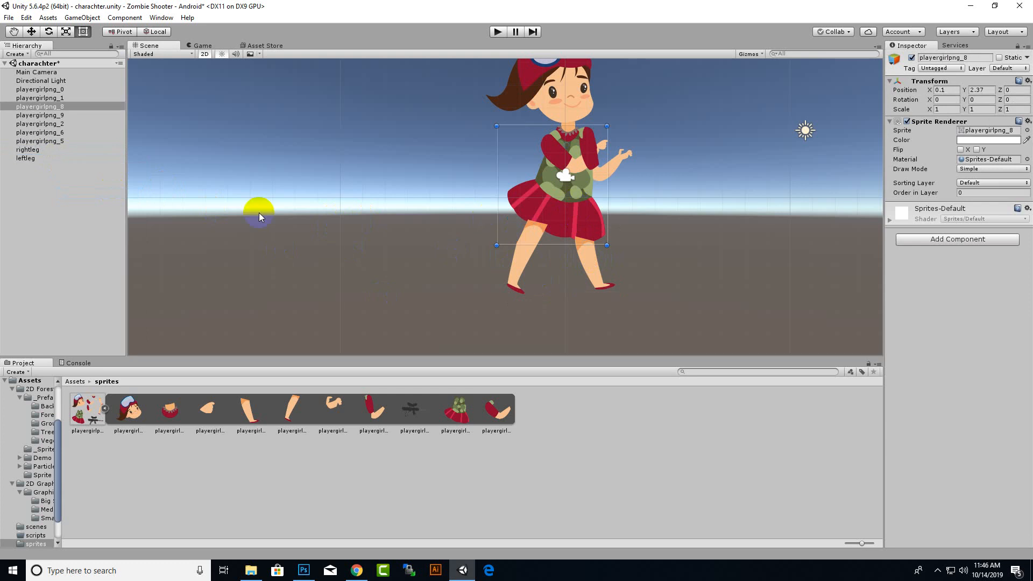
double_click(63, 106)
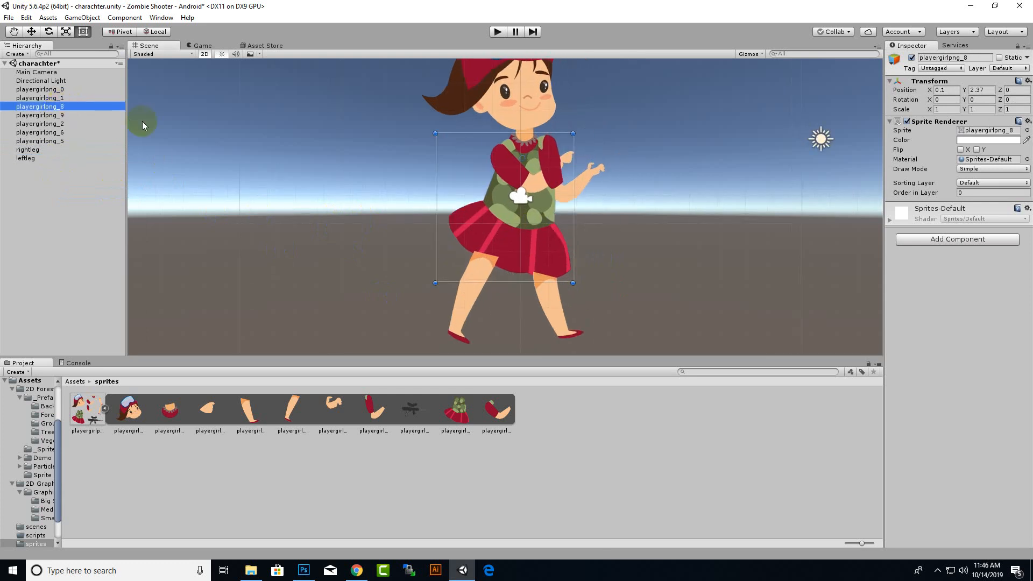
right_click(51, 107)
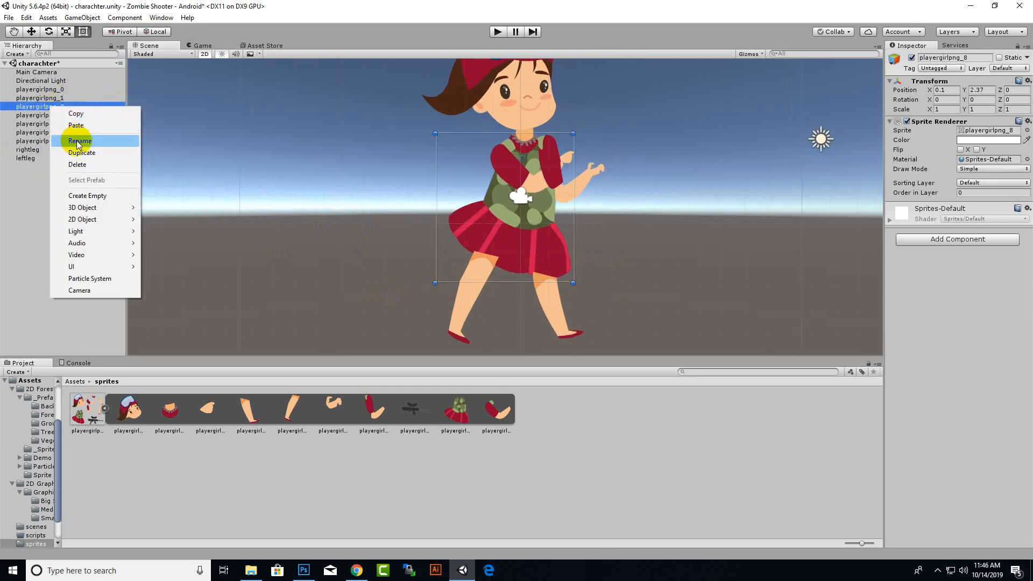
click(78, 141)
text(body)
key(Return)
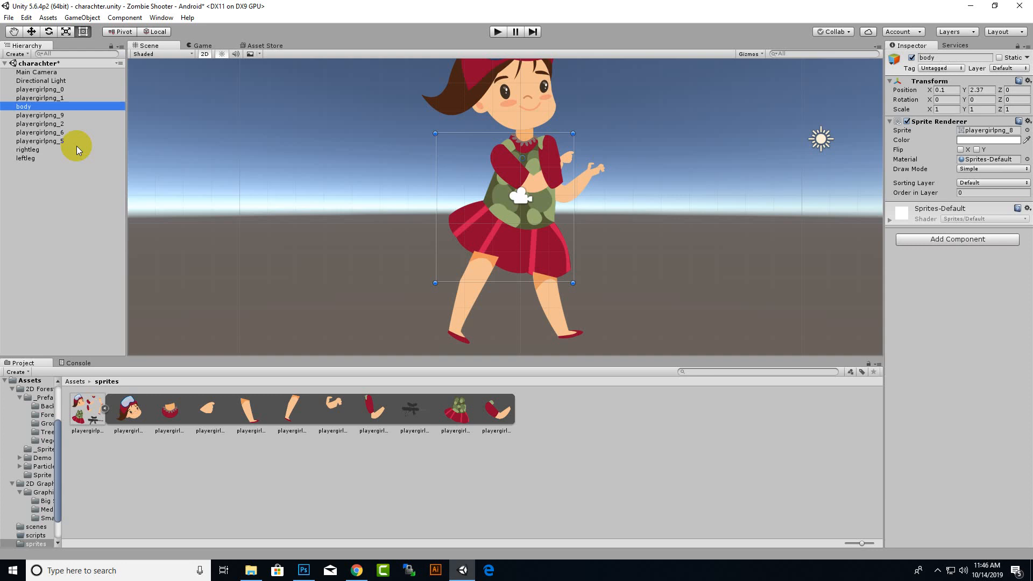
Step: Rename the girl's head sprite, playergirlpng_0, as head
click(64, 89)
scroll(521, 240, down, 2)
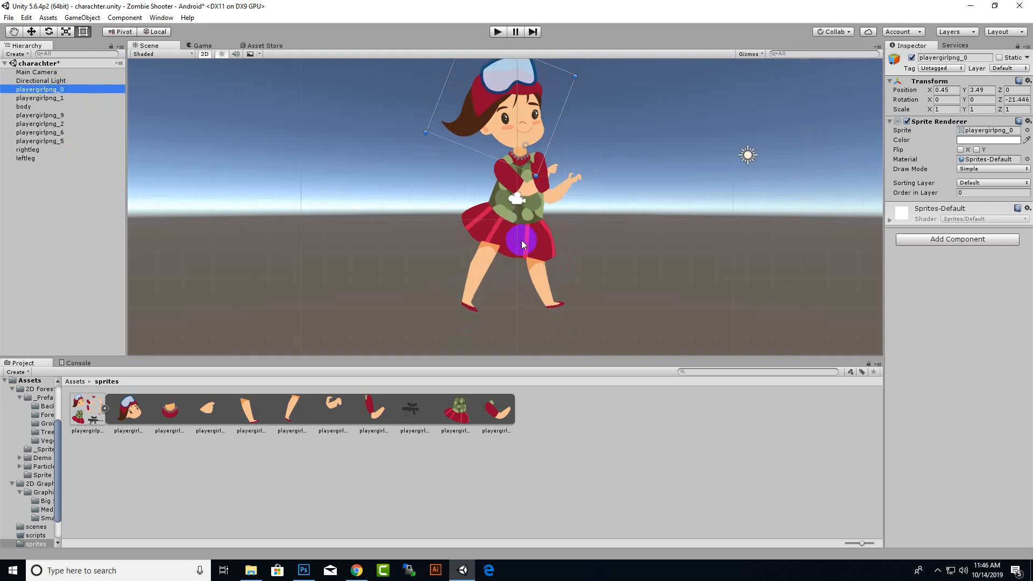
right_click(44, 89)
click(64, 123)
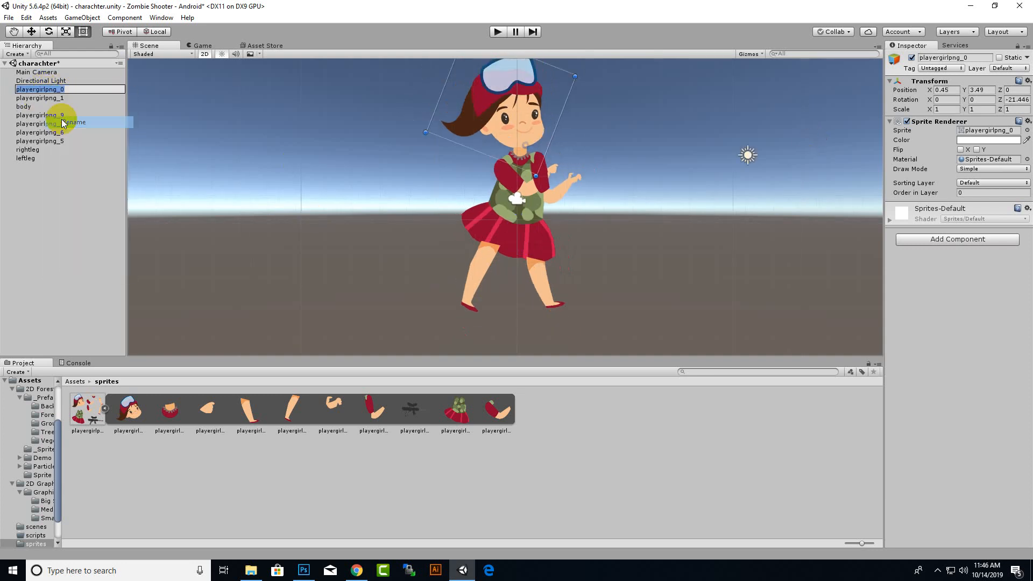
text(head)
key(Return)
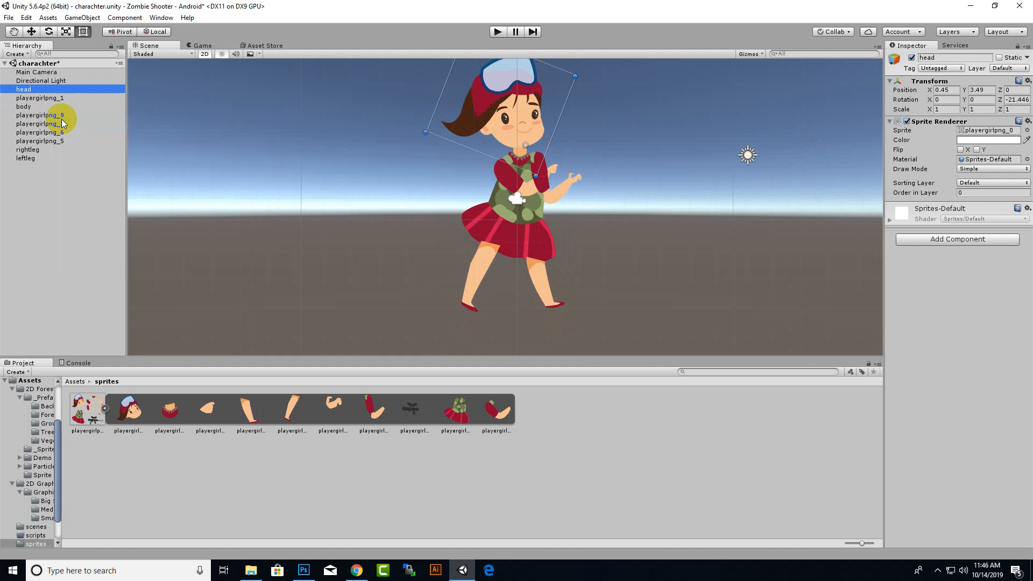
Step: Rename the neck sprite, playergirlpng_1, as neck
right_click(48, 99)
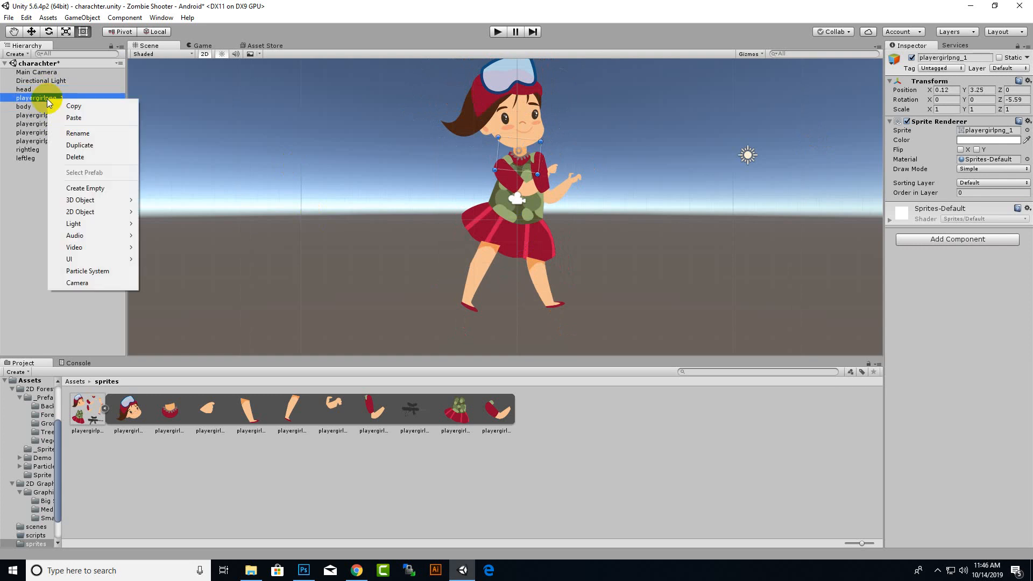
click(67, 133)
text(neck)
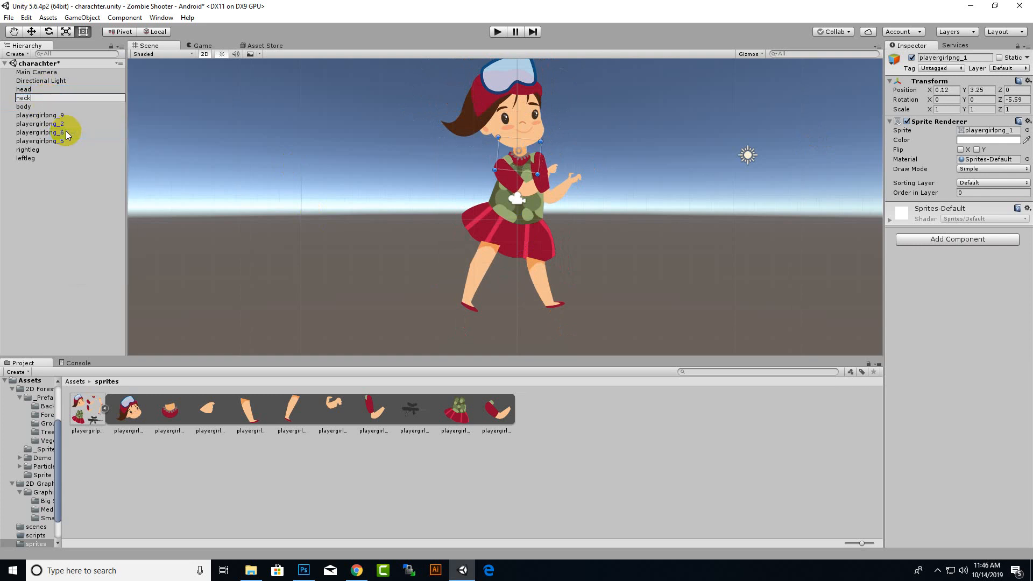
key(Return)
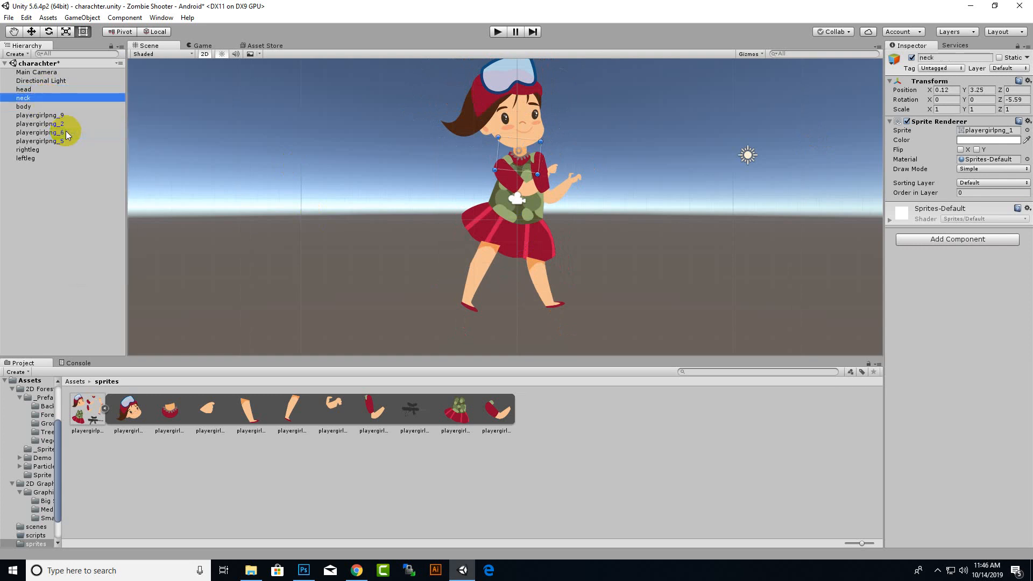
Step: Rename the arm sprite playergirlpng_9 as rightarm
click(44, 116)
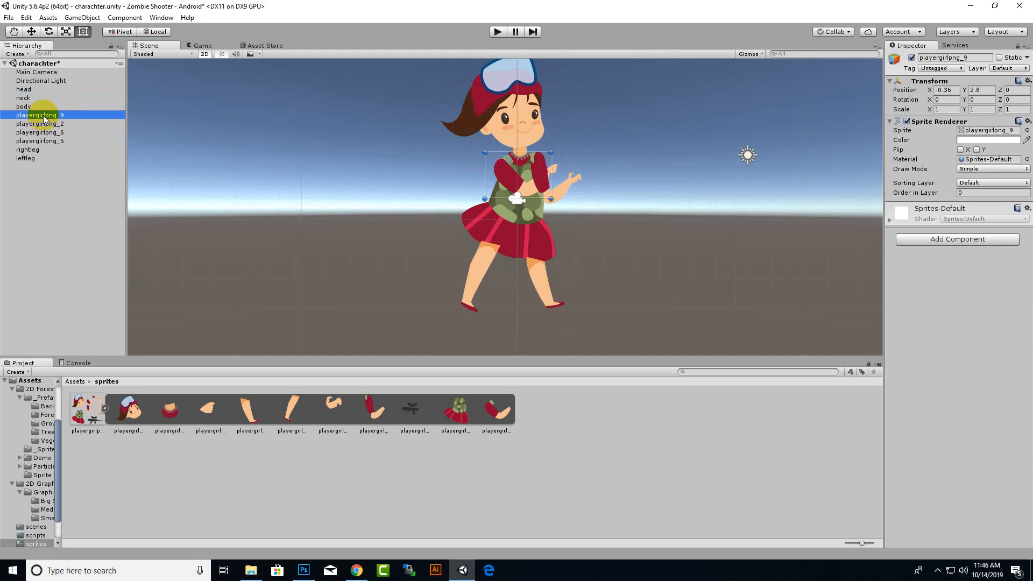
right_click(40, 116)
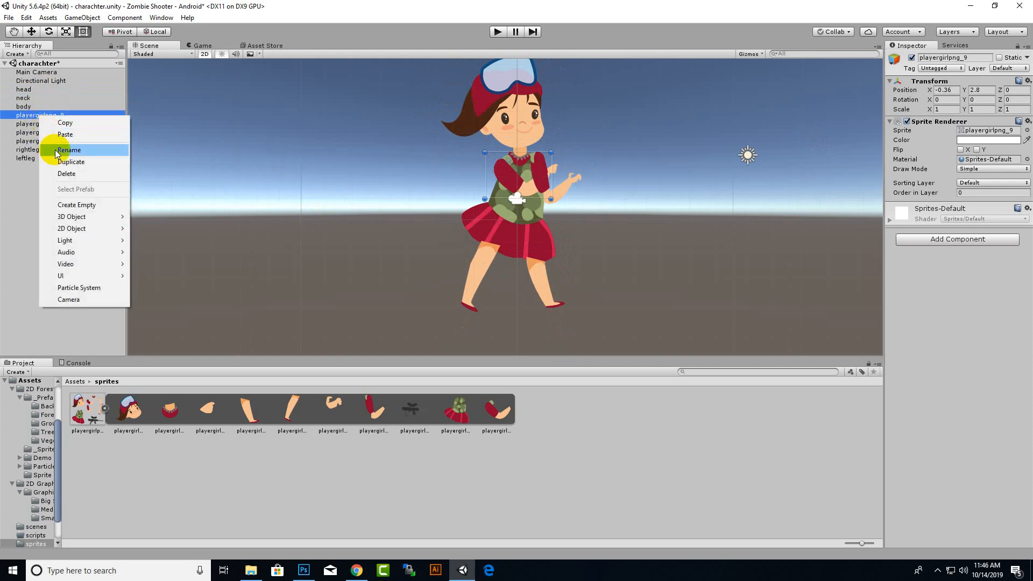
click(56, 153)
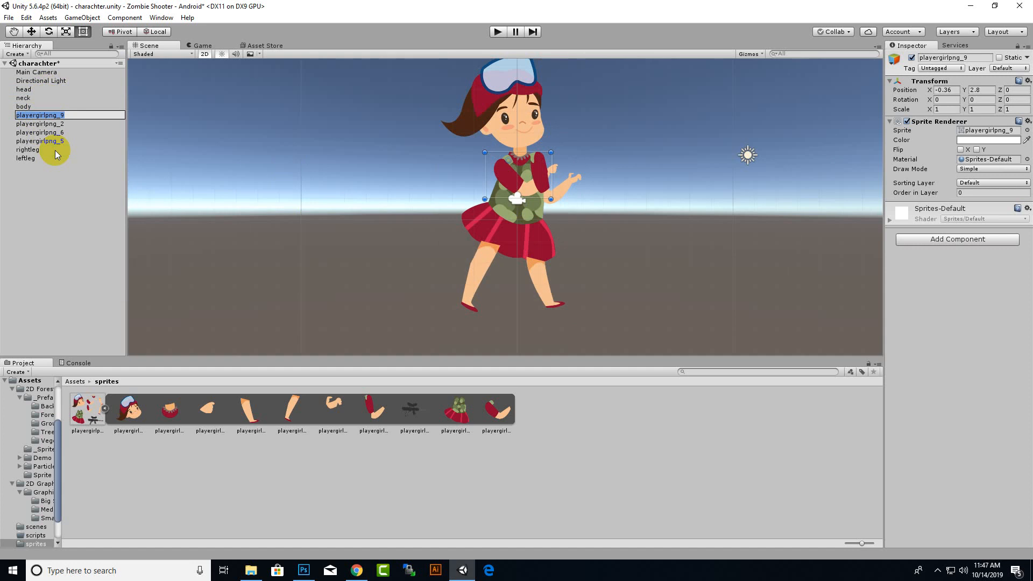
text(rightarm)
key(Return)
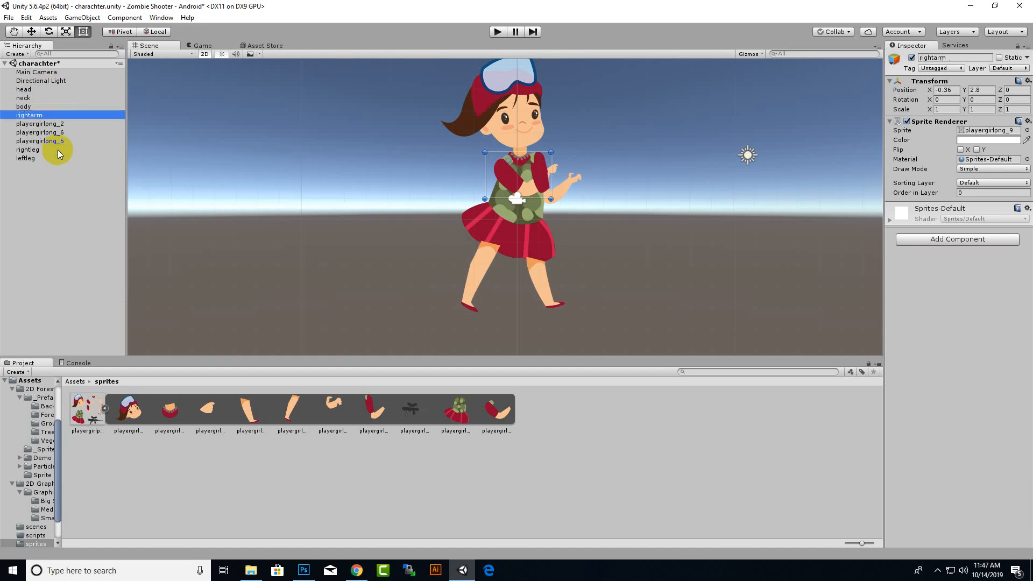
Step: Rename the hand sprite playergirlpng_2 as righthand
click(57, 127)
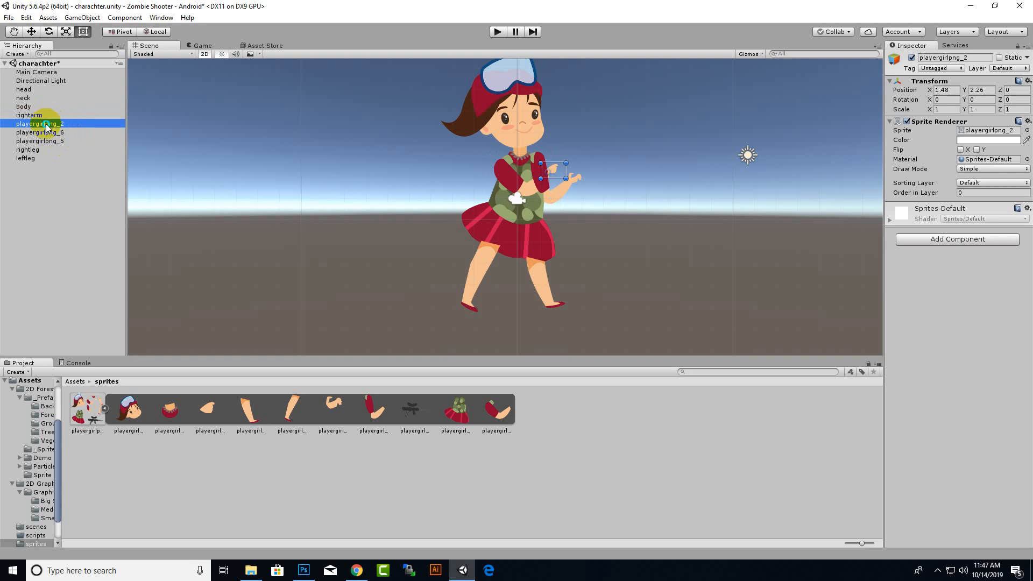
right_click(47, 124)
click(67, 156)
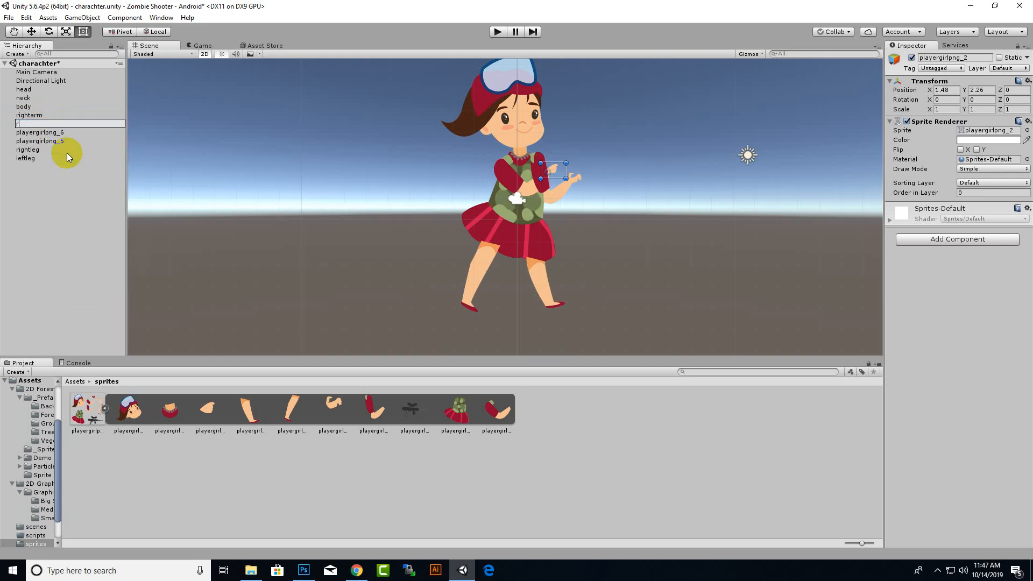
text(righthand)
key(Return)
Step: Rename the arm sprite playergirlpng_6 as leftarm
click(52, 133)
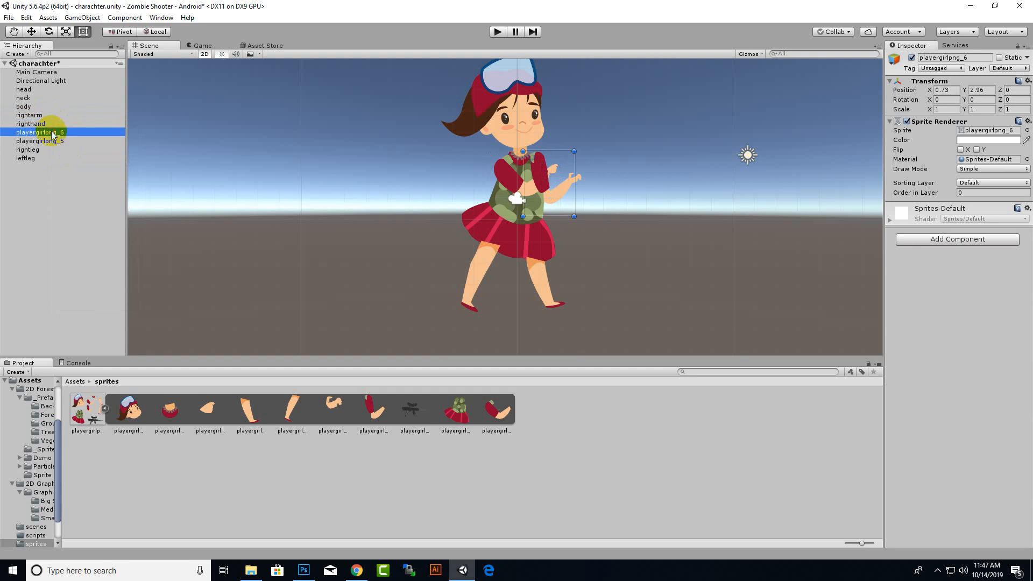
right_click(52, 134)
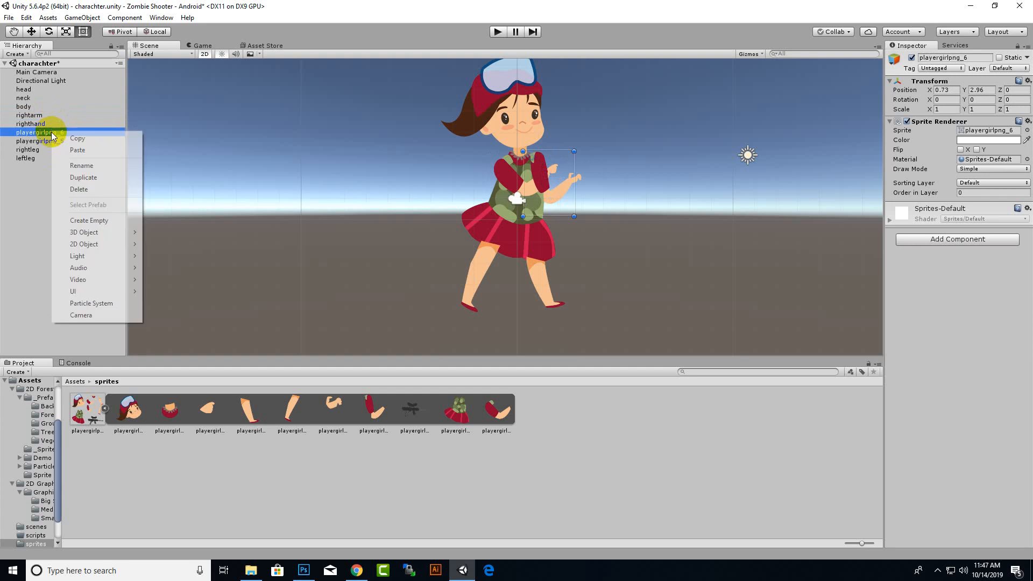
click(78, 166)
text(left)
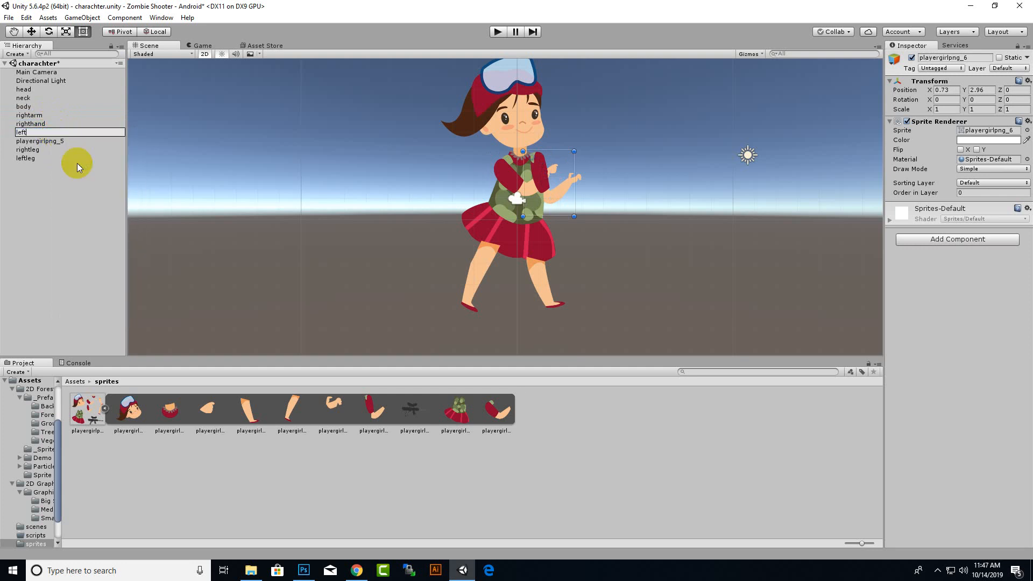
text(arm)
key(Return)
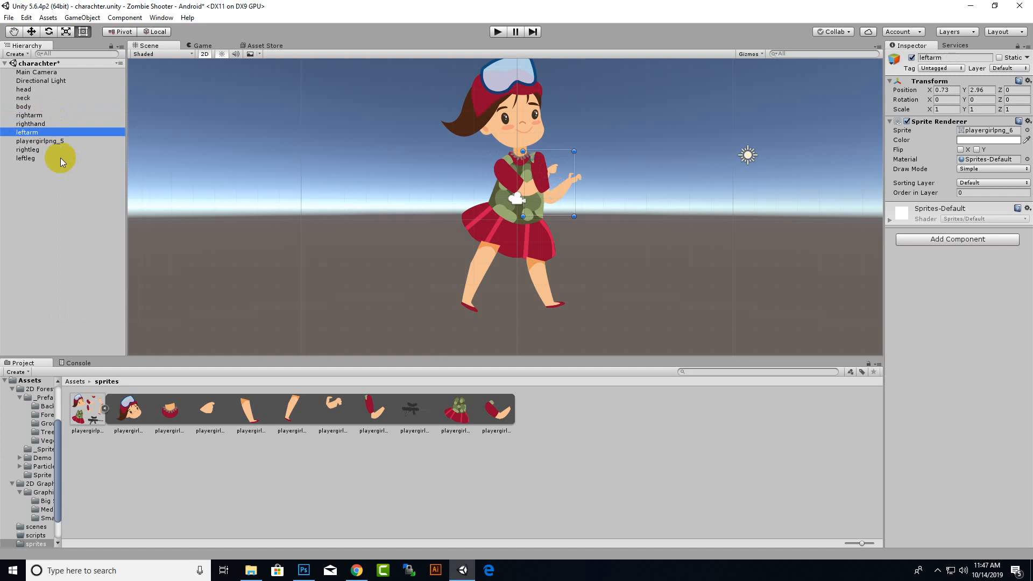
Step: Rename the hand sprite playergirlpng_5 as lefthand
click(44, 140)
right_click(50, 142)
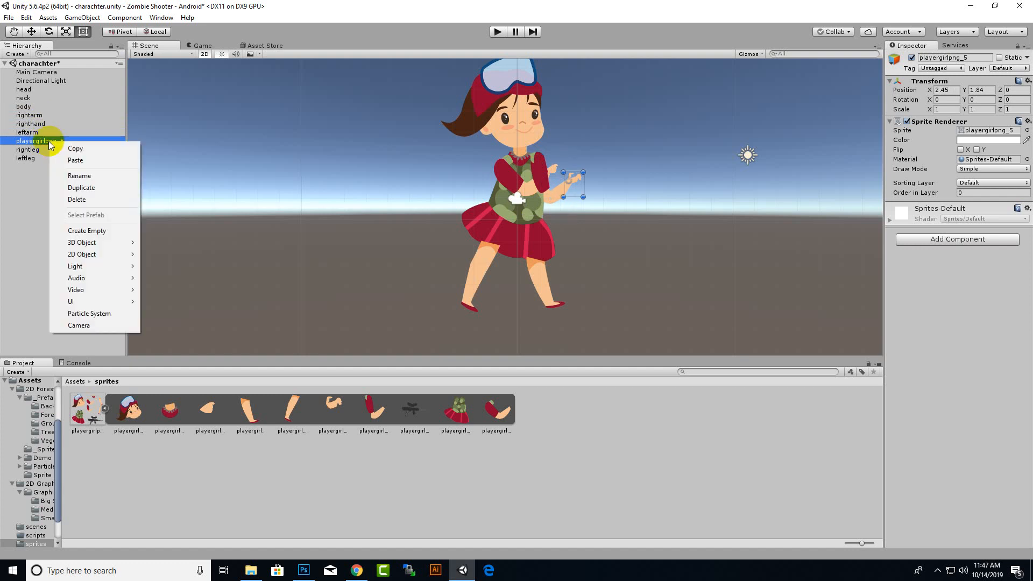
click(79, 177)
text(l)
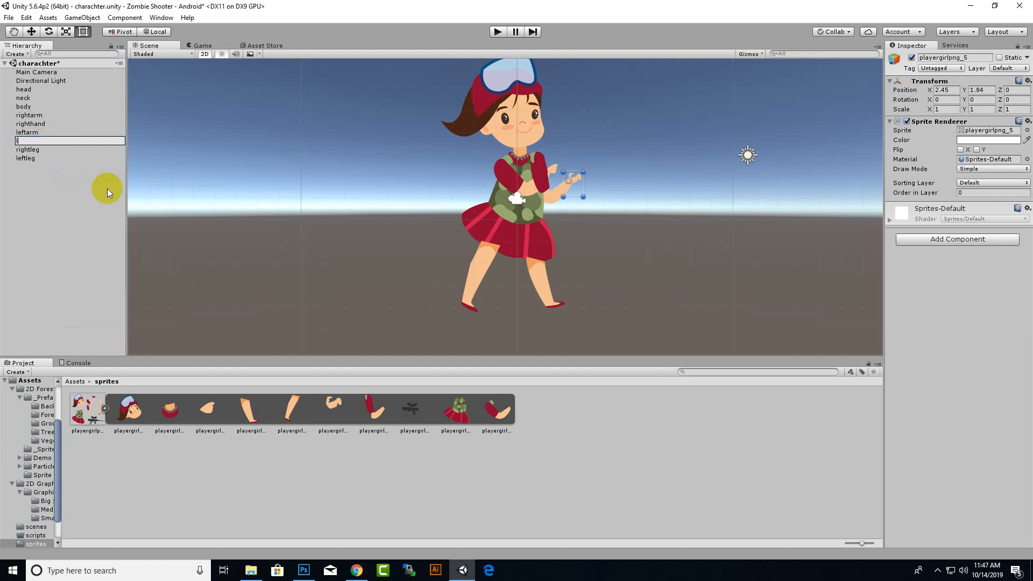
text(efthand)
key(Return)
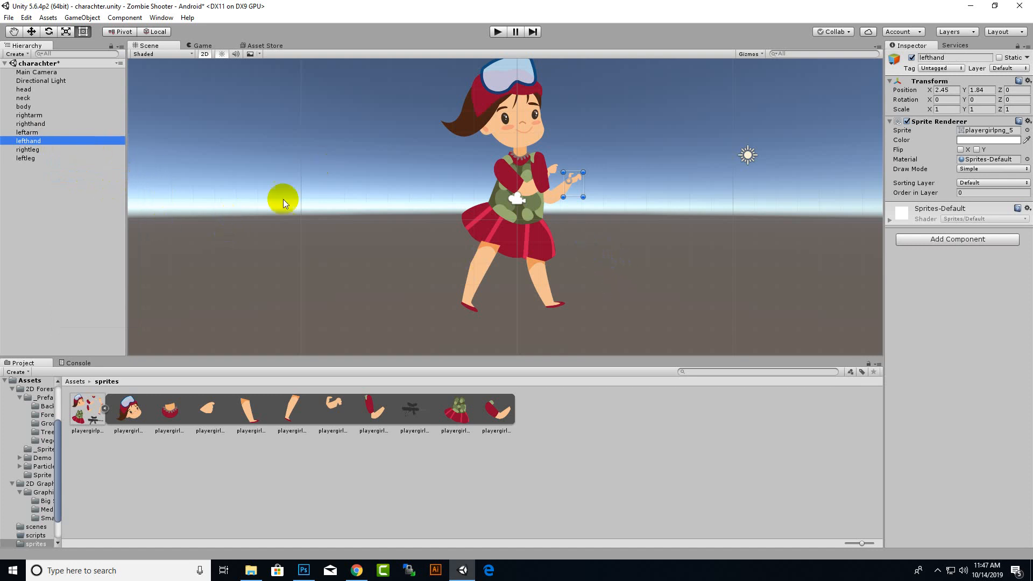
Step: Set the body sprite's Order in Layer to 1
scroll(393, 179, up, 5)
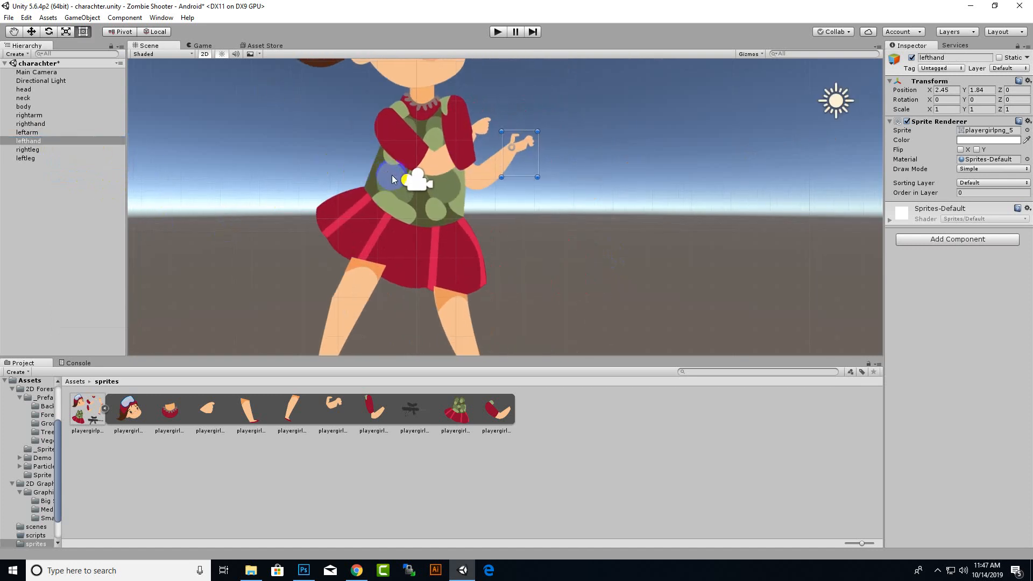
click(443, 162)
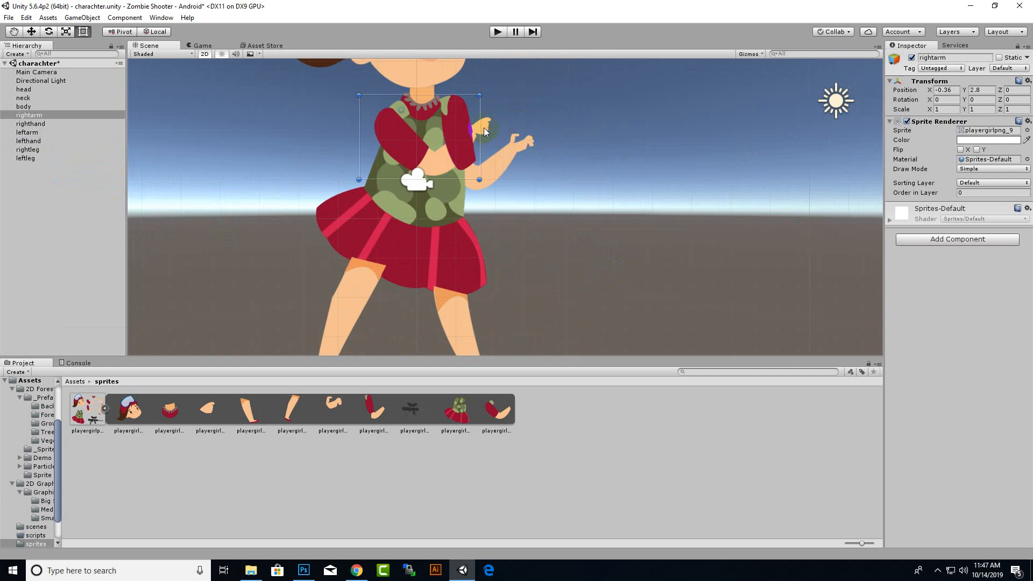
scroll(501, 213, down, 2)
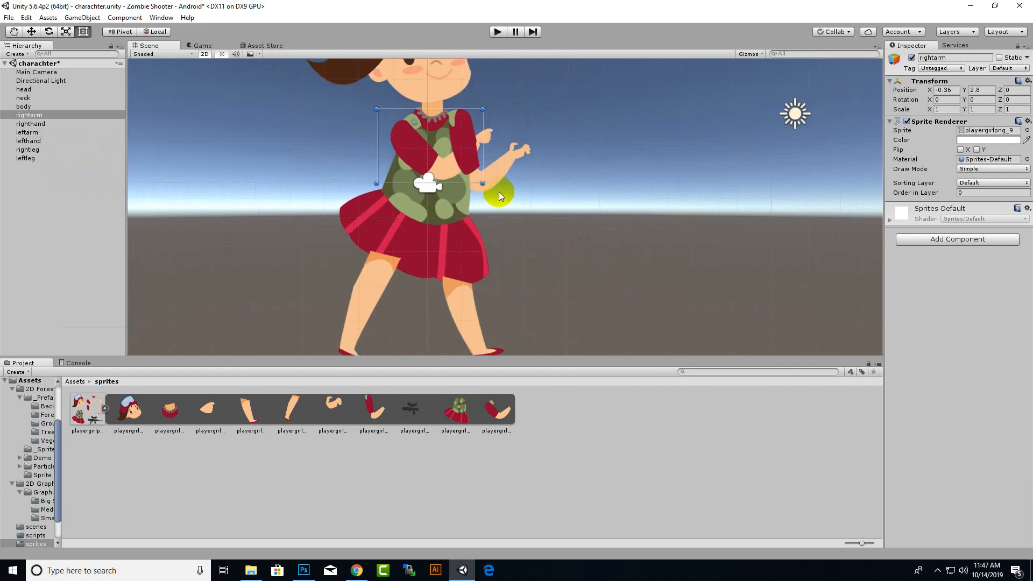
click(471, 160)
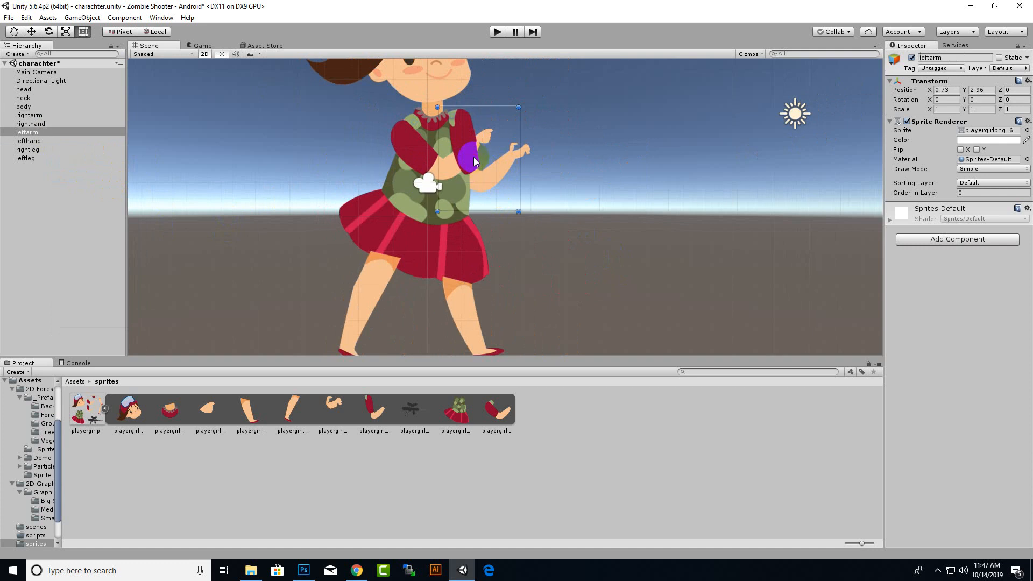
click(423, 208)
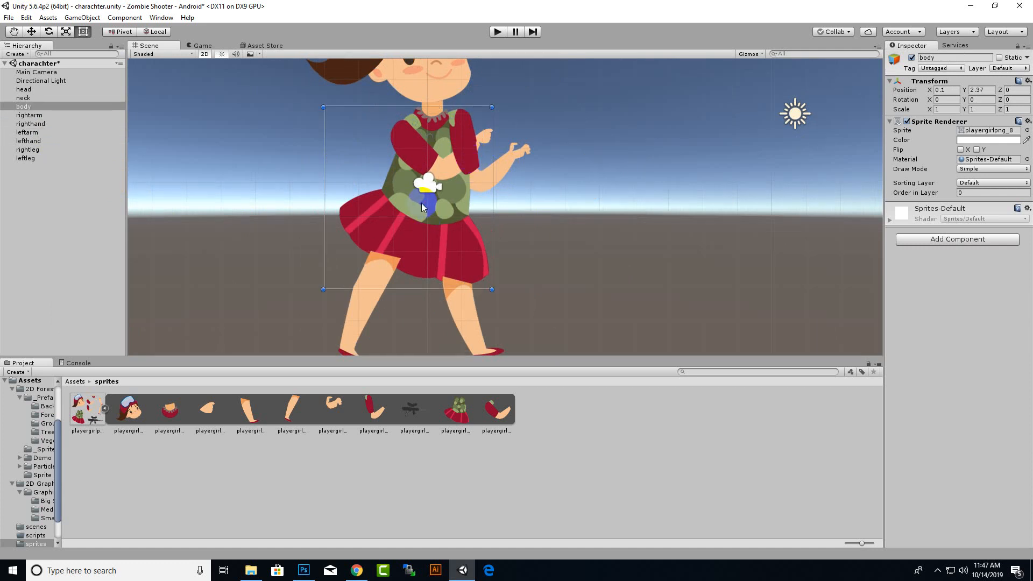
scroll(519, 230, down, 5)
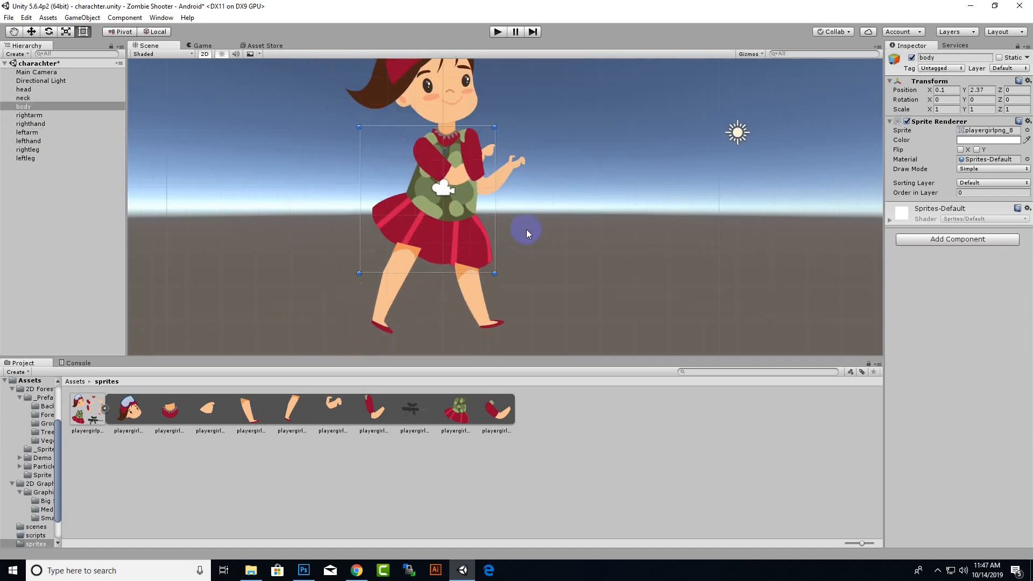
mouse_move(539, 223)
middle_down()
mouse_move(527, 308)
mouse_move(538, 231)
middle_up()
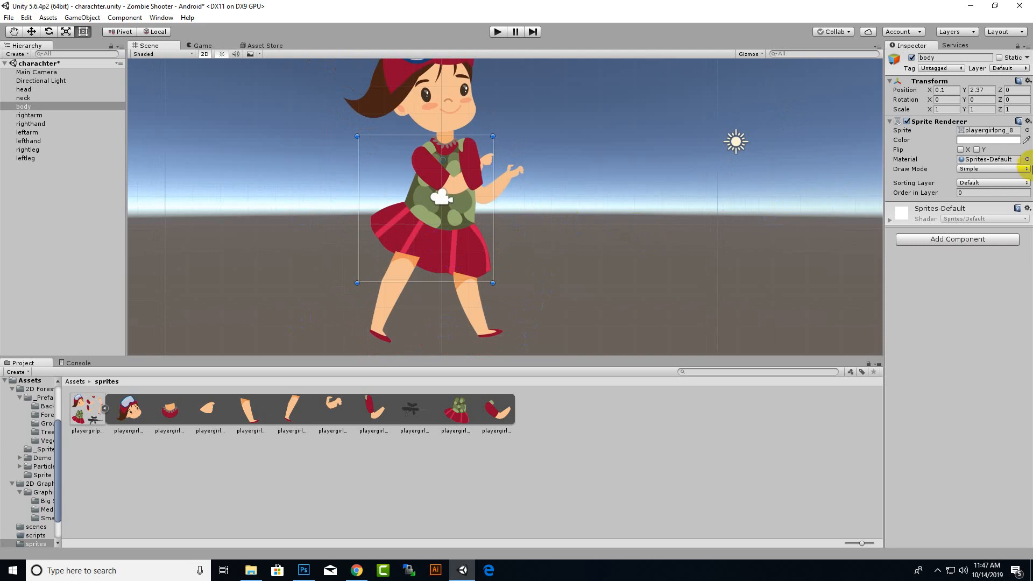
click(967, 194)
text(1)
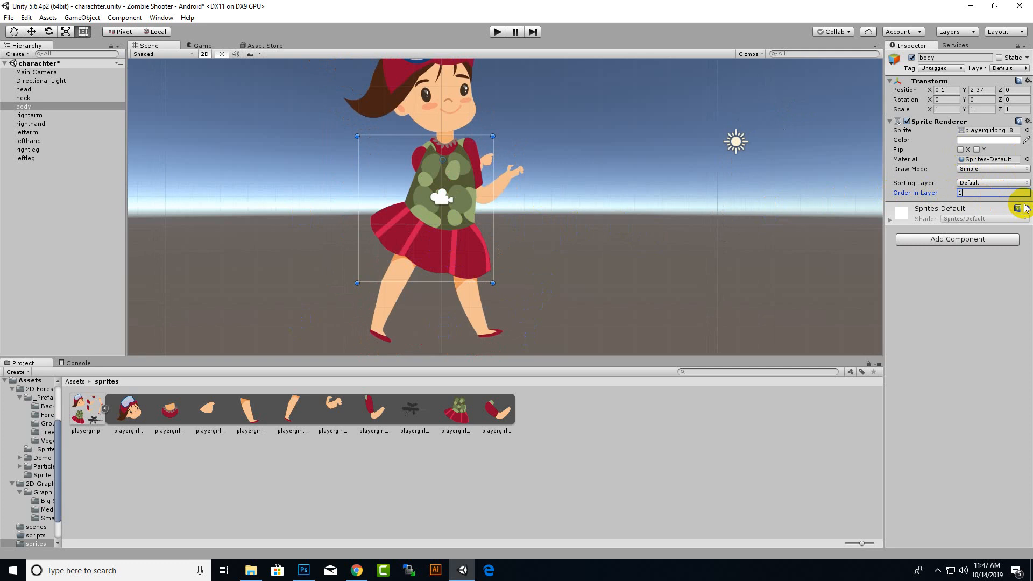
Step: Set the rightarm sprite's Order in Layer to 1
scroll(482, 166, down, 5)
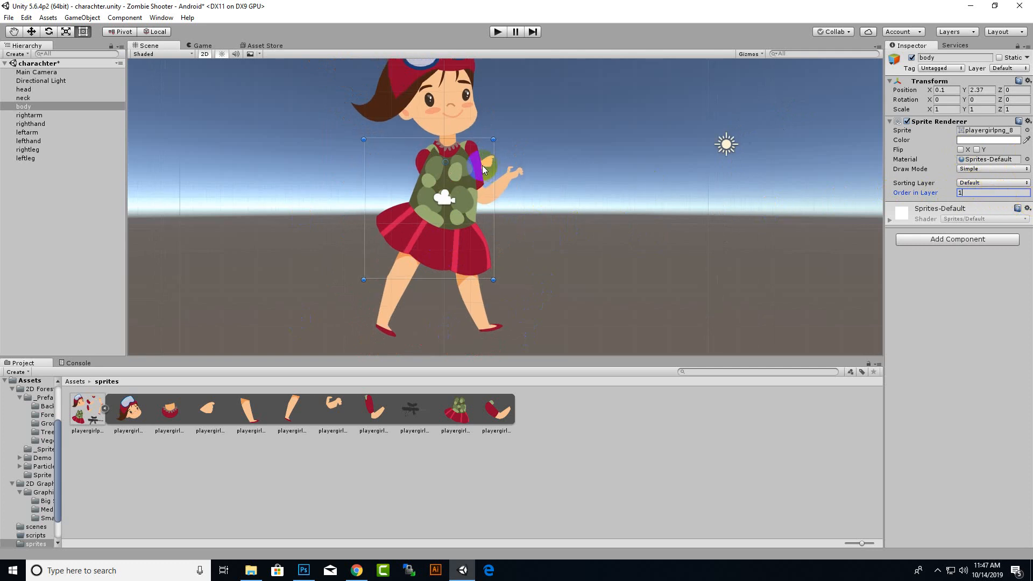
scroll(482, 167, up, 5)
scroll(484, 162, up, 2)
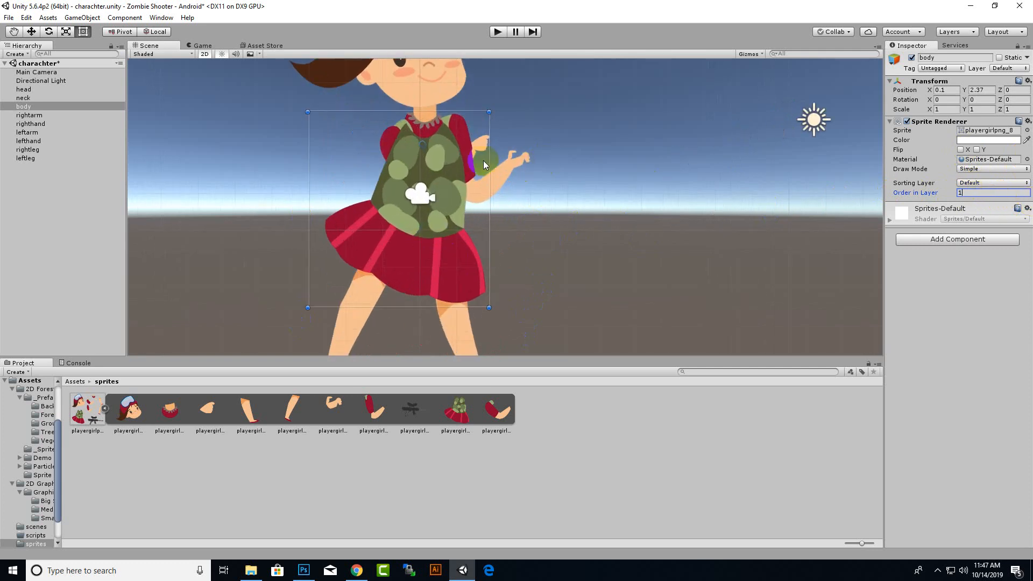
click(386, 143)
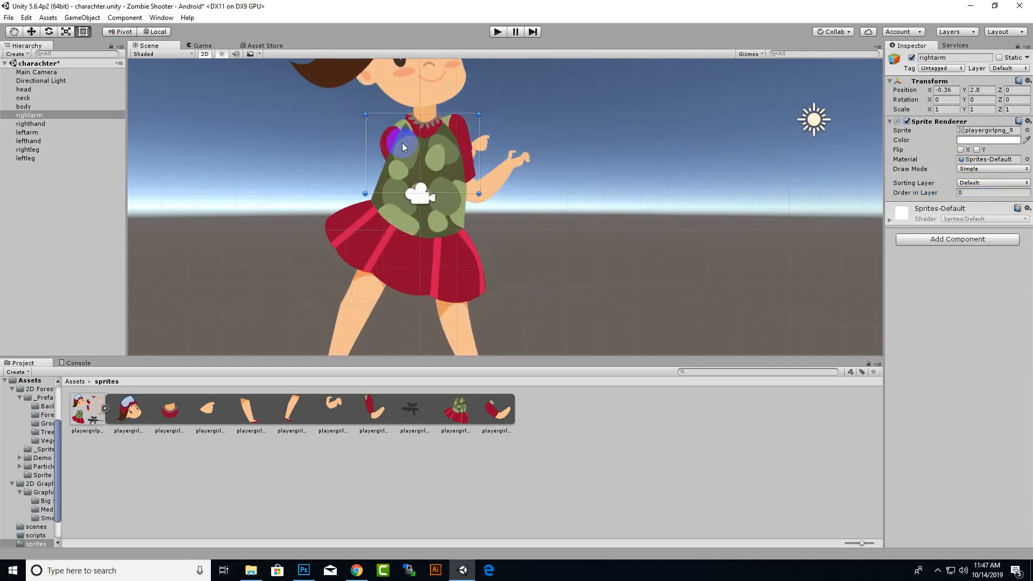
click(970, 193)
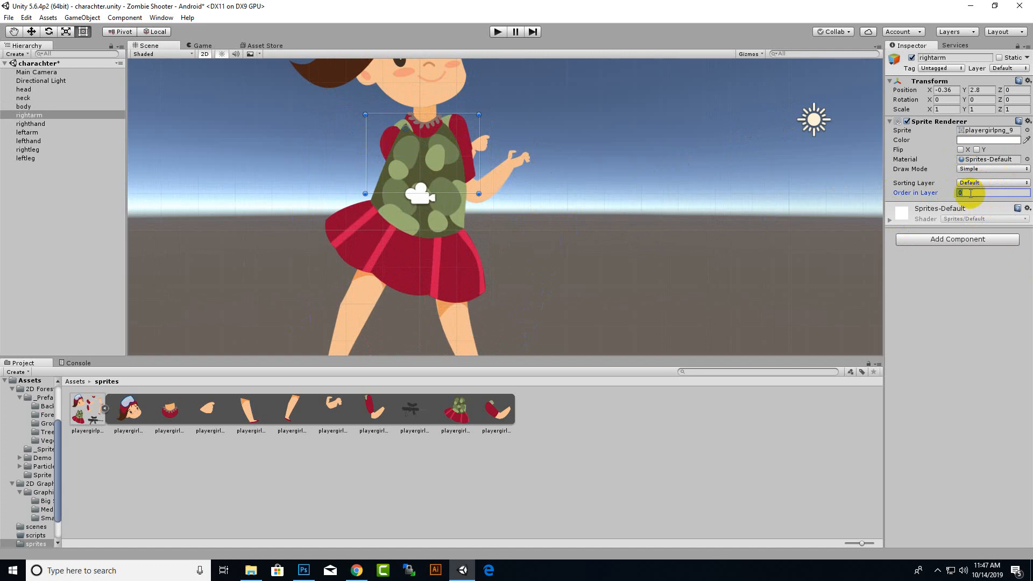
text(1)
Step: Set the righthand sprite's Order in Layer to 2 and shift it onto the wrist at about X 1.40, Y 2.22
click(485, 143)
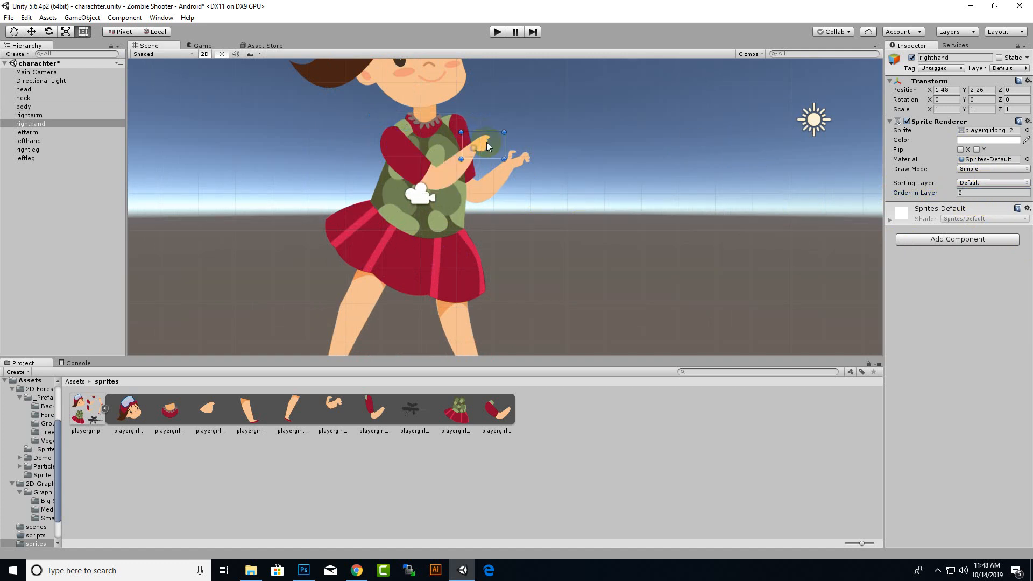
click(972, 192)
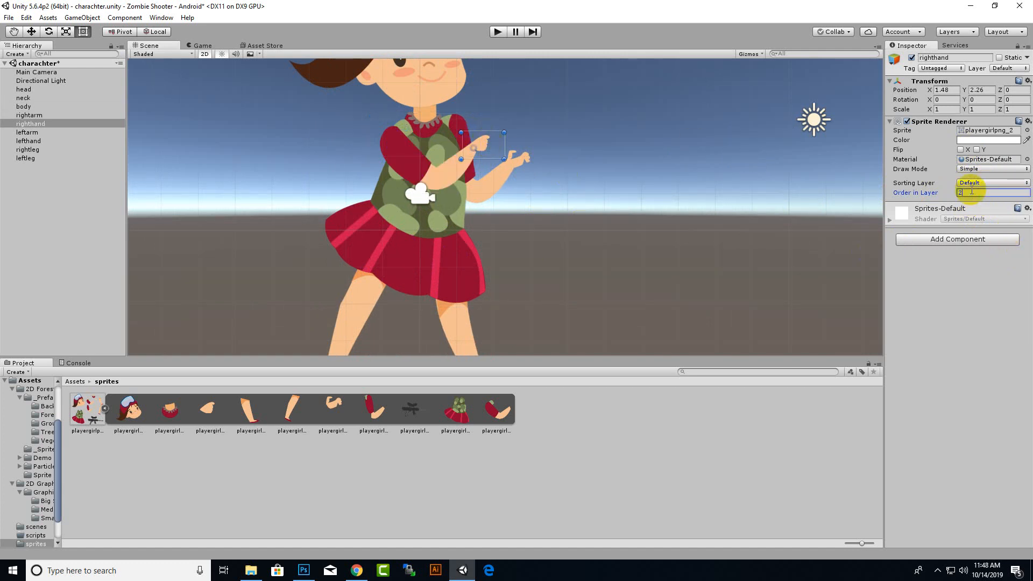
scroll(462, 151, up, 10)
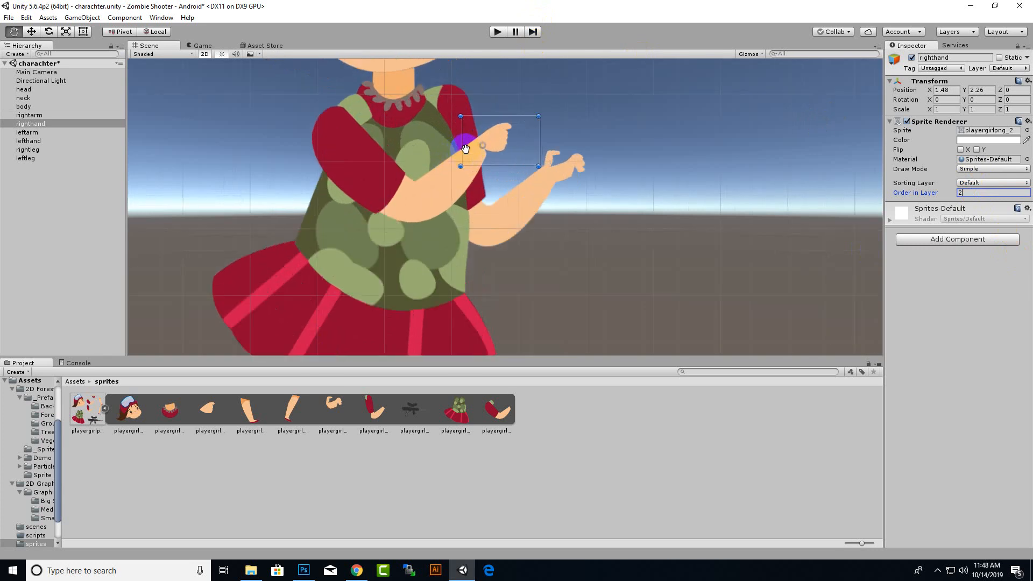
scroll(465, 149, up, 3)
drag(505, 137, 497, 145)
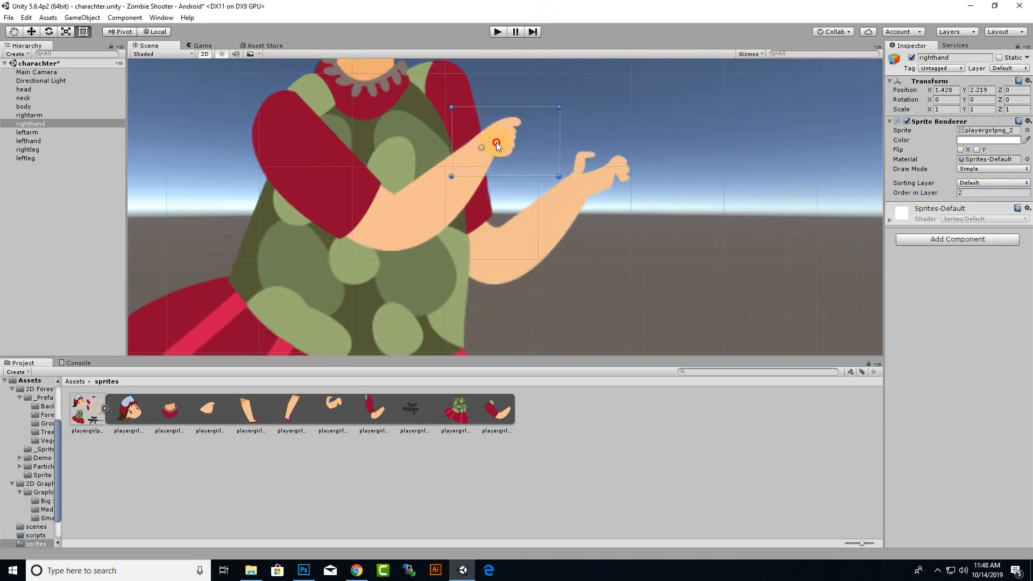
scroll(694, 288, down, 10)
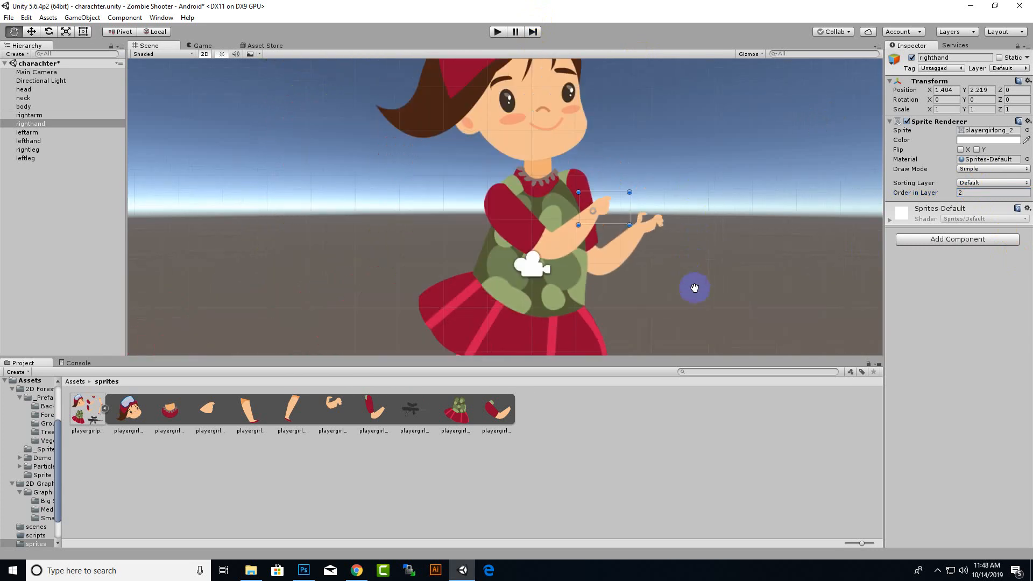
scroll(763, 297, up, 2)
scroll(764, 297, up, 2)
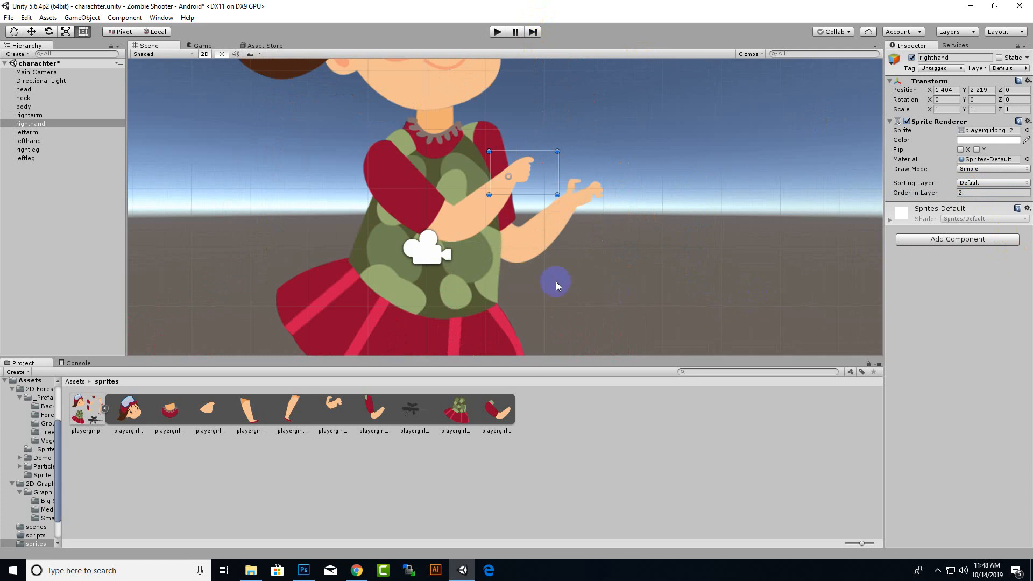
Step: Select the leftarm sprite and examine how the arms fit the assembled character
click(534, 239)
scroll(534, 240, down, 2)
scroll(701, 302, down, 2)
middle_drag(703, 304, 720, 207)
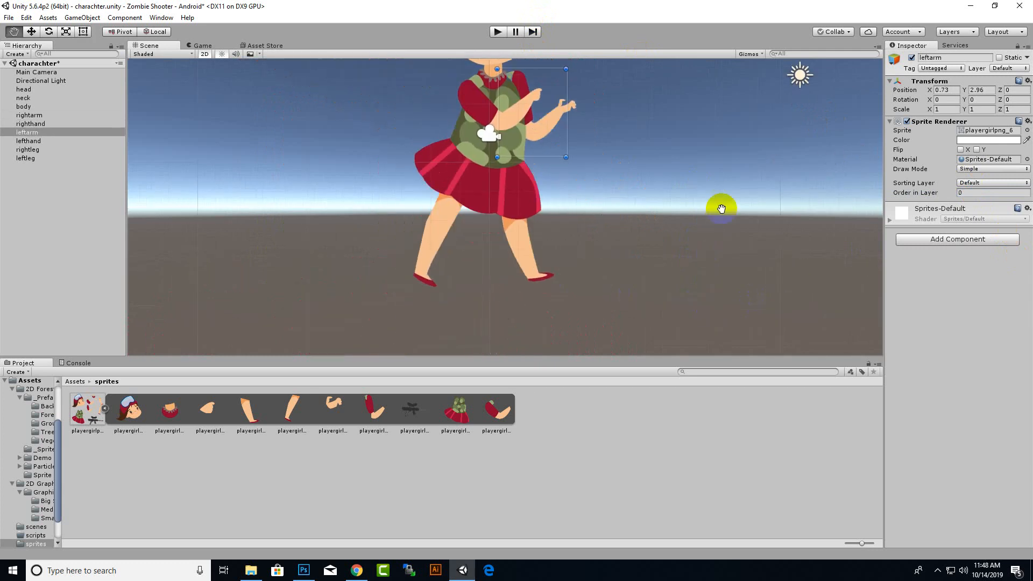
scroll(533, 276, down, 6)
middle_drag(638, 196, 622, 289)
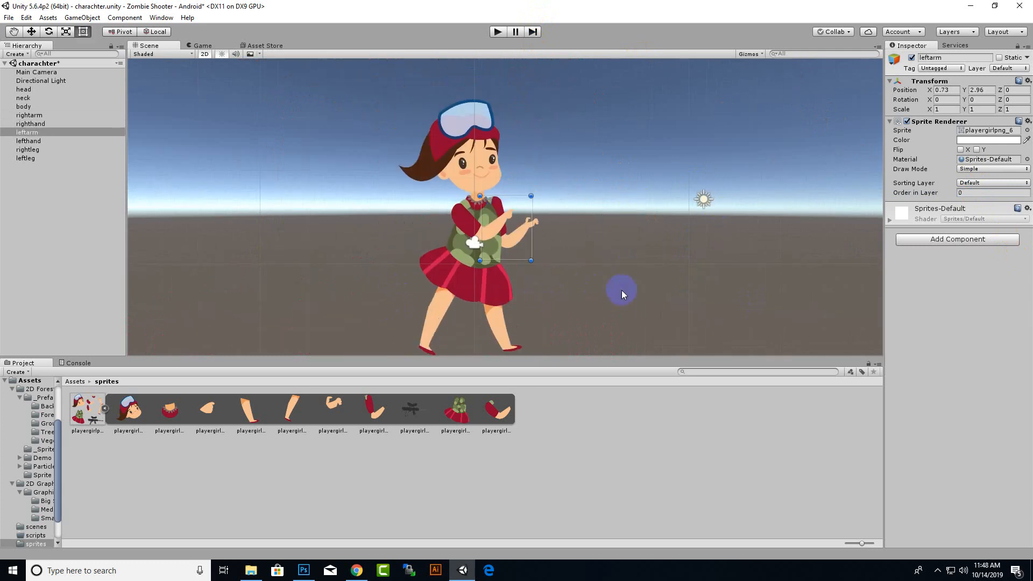
scroll(569, 237, up, 8)
middle_drag(569, 236, 601, 258)
scroll(599, 249, up, 3)
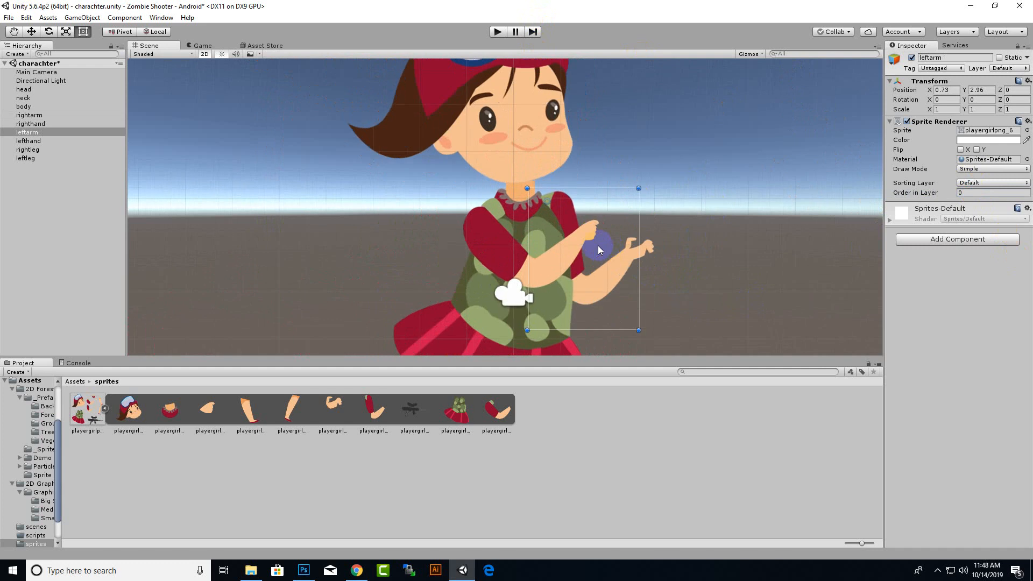
Step: Raise the leftarm sprite slightly at the shoulder to about X 0.72, Y 3.06
scroll(553, 208, up, 4)
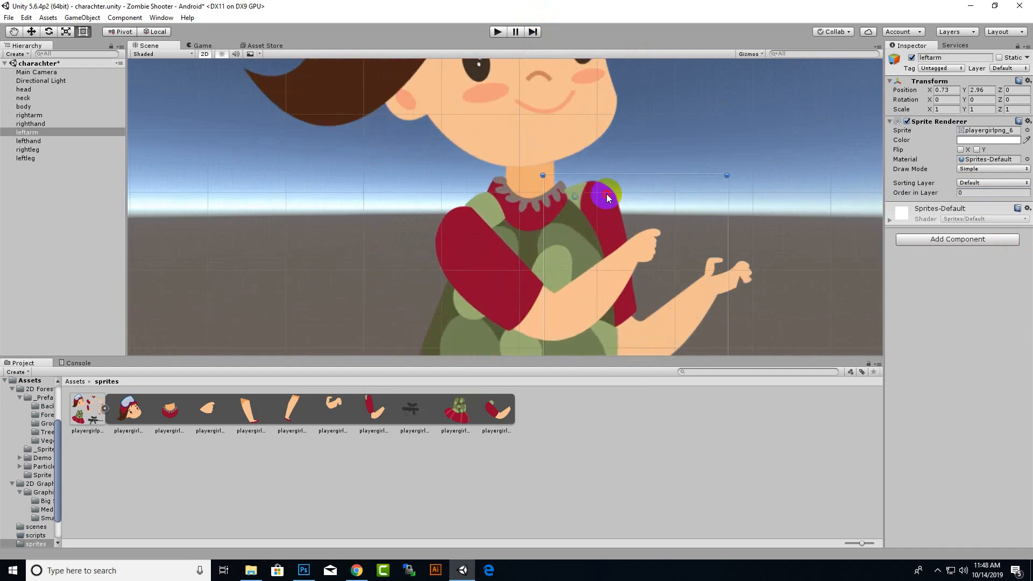
click(586, 194)
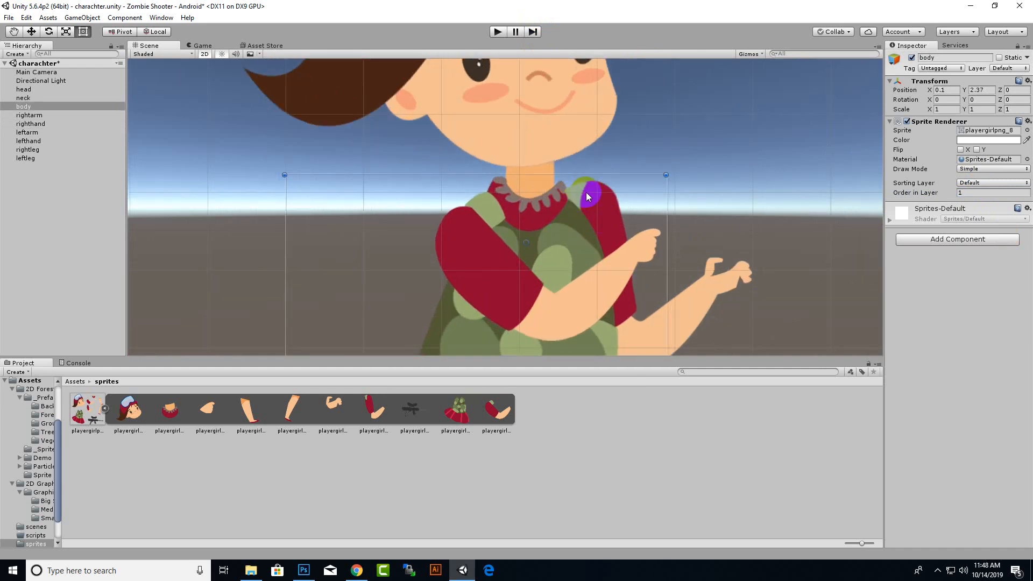
click(586, 192)
mouse_move(599, 197)
mouse_down()
mouse_move(609, 185)
mouse_move(598, 189)
mouse_up()
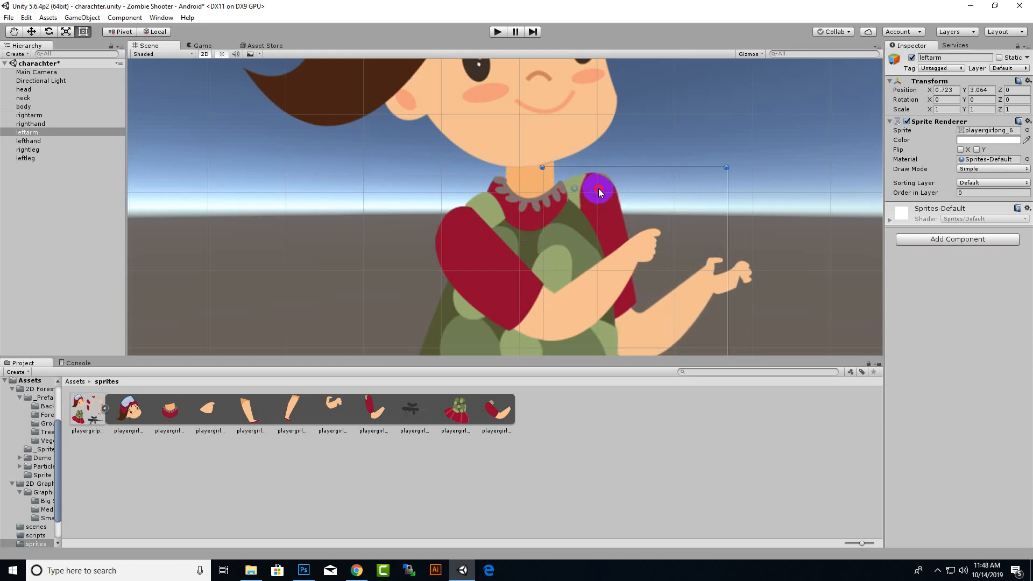
middle_drag(614, 244, 615, 245)
scroll(615, 245, down, 3)
scroll(614, 250, down, 6)
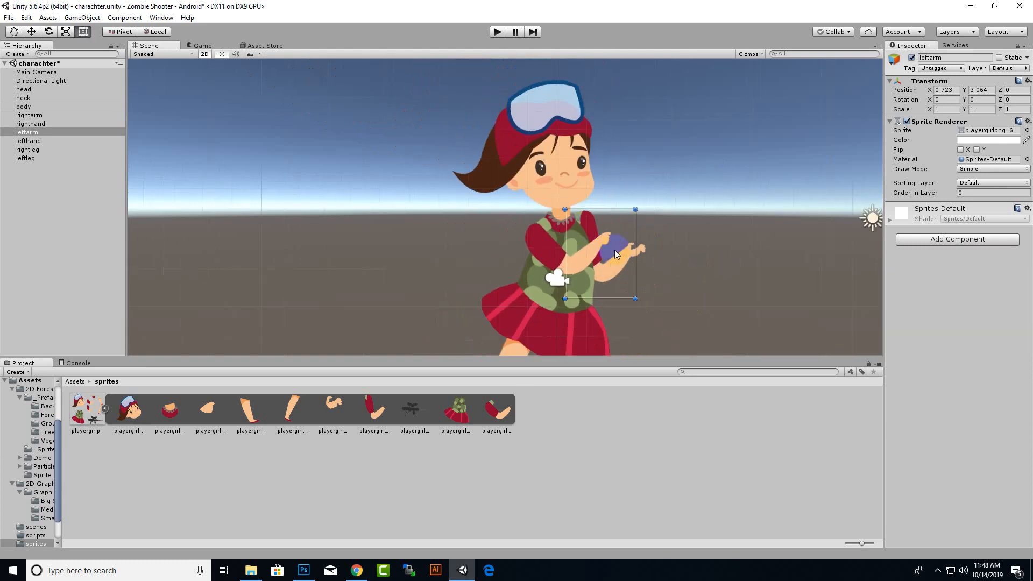
middle_drag(686, 295, 652, 221)
scroll(610, 211, up, 7)
scroll(614, 210, down, 7)
scroll(618, 231, down, 5)
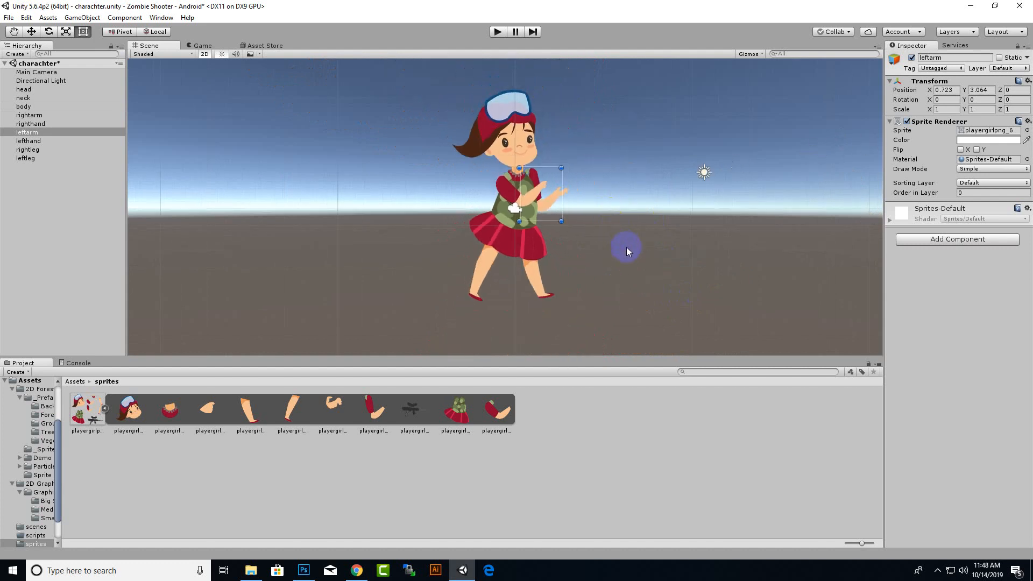
Step: Add the gun sprite playergirlpng_7 to the scene and place it at the girl's hands at about X 2.3, Y 2.95
drag(411, 409, 538, 194)
scroll(519, 205, up, 5)
middle_drag(522, 205, 462, 306)
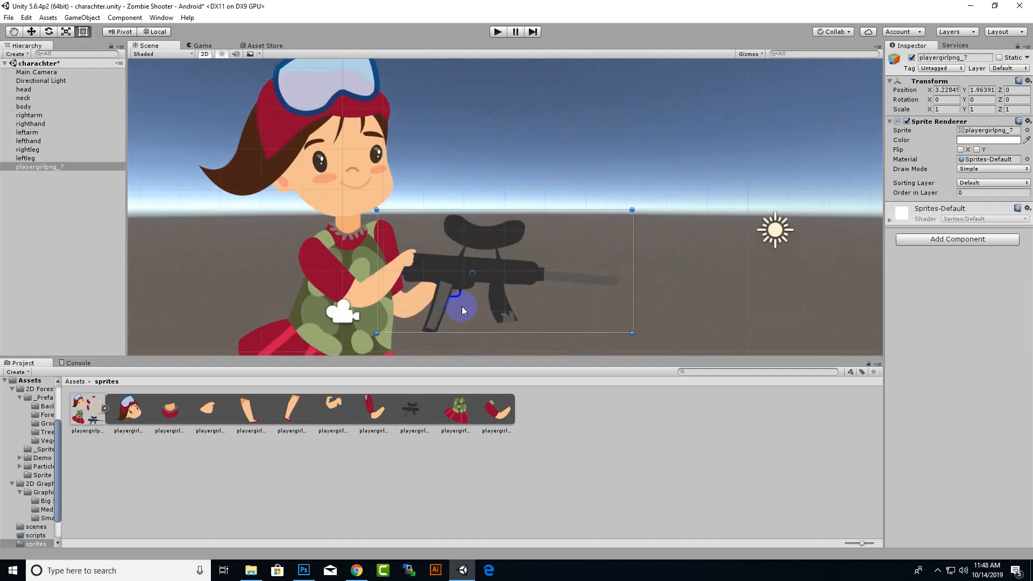
drag(517, 266, 482, 228)
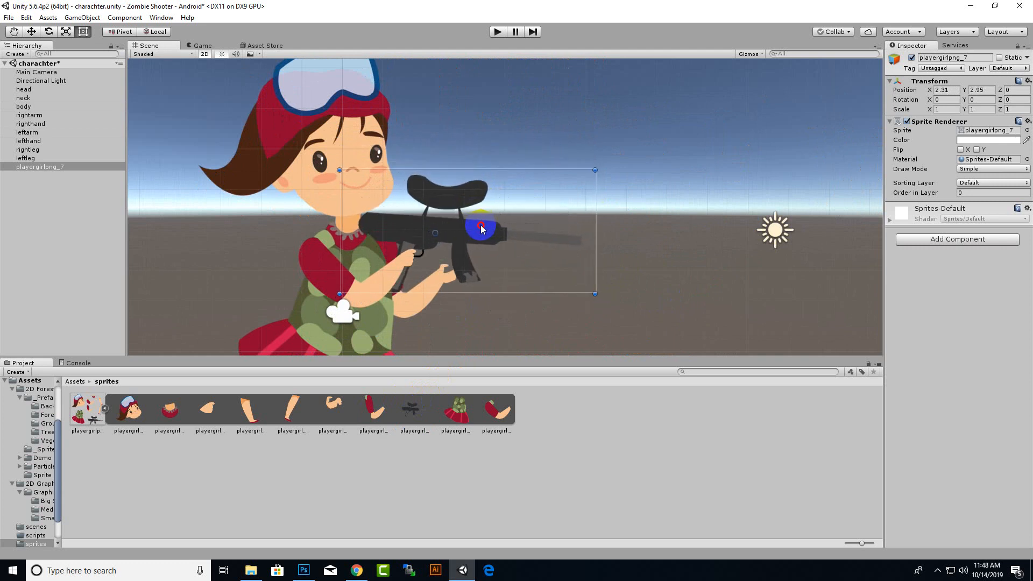
scroll(473, 235, down, 7)
middle_drag(410, 301, 477, 248)
scroll(477, 248, down, 7)
middle_drag(591, 281, 627, 229)
scroll(566, 325, up, 11)
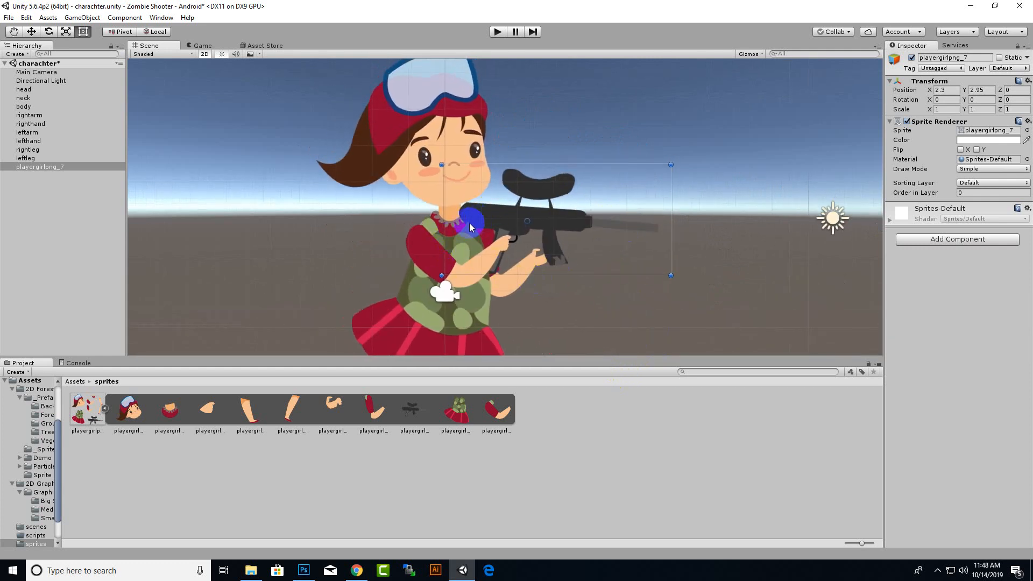
Step: Set the gun sprite's Order in Layer to 1
click(461, 238)
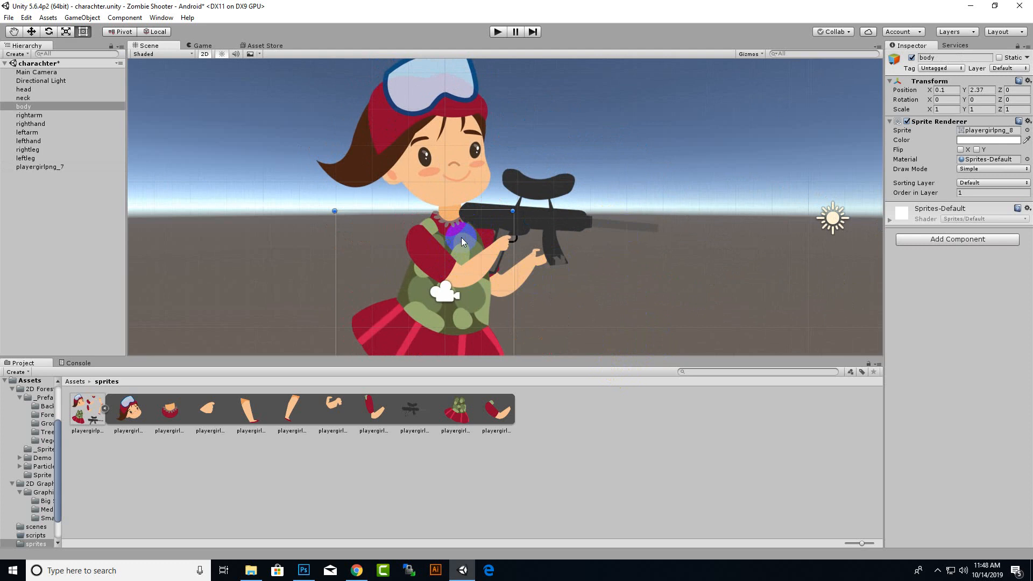
click(541, 218)
click(644, 257)
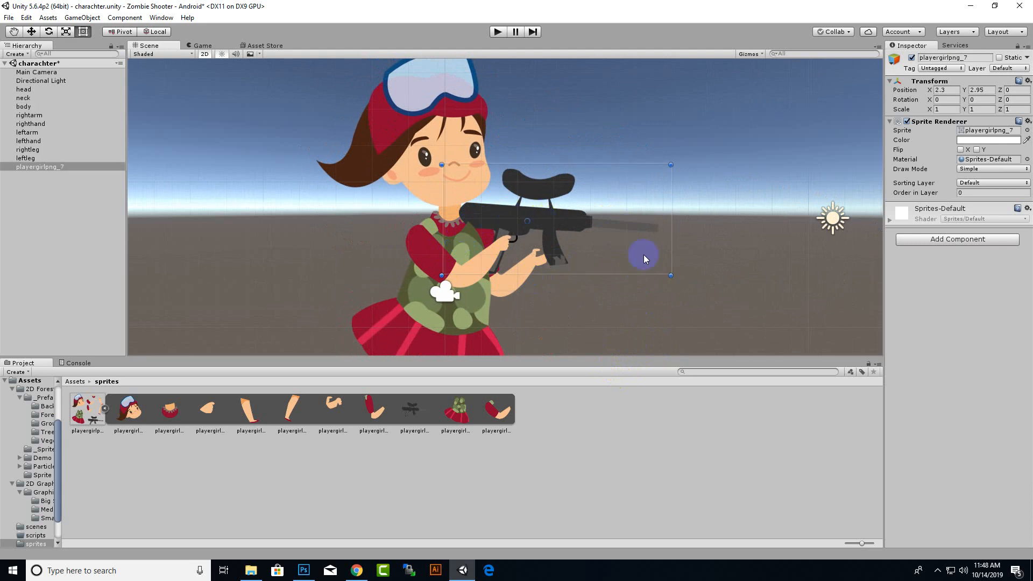
click(969, 194)
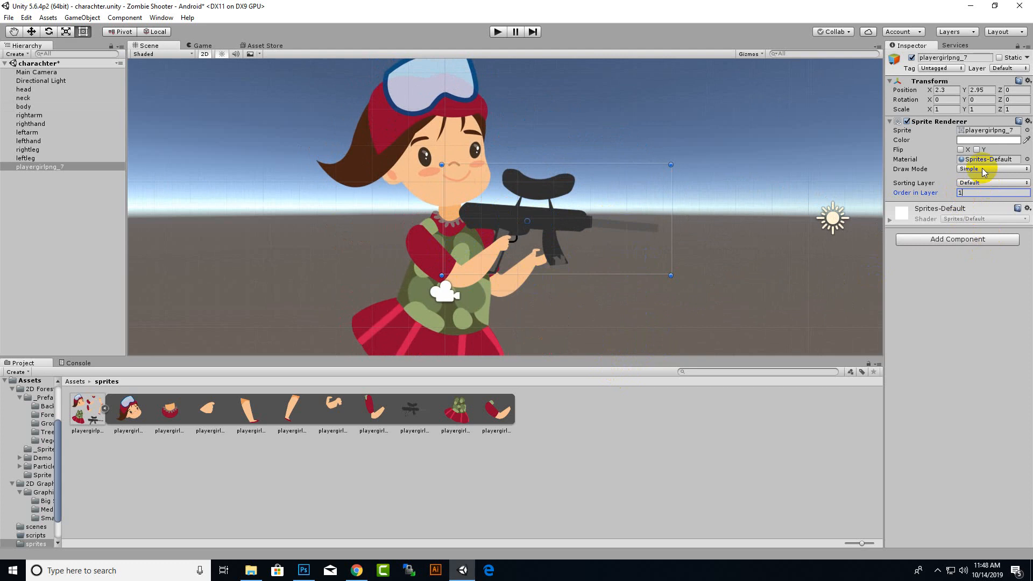
Step: Shift the gun sprite slightly toward the girl's body to about X 2.2, keeping Y at 2.95
scroll(578, 263, down, 5)
middle_drag(545, 338, 474, 320)
scroll(488, 250, up, 2)
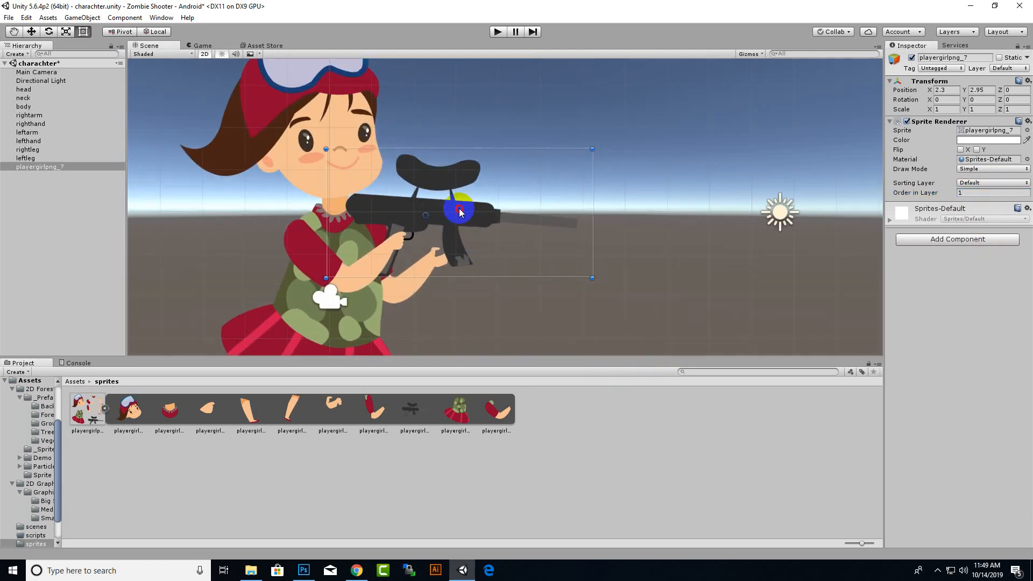
drag(457, 211, 453, 212)
scroll(465, 230, down, 2)
middle_drag(454, 282, 526, 290)
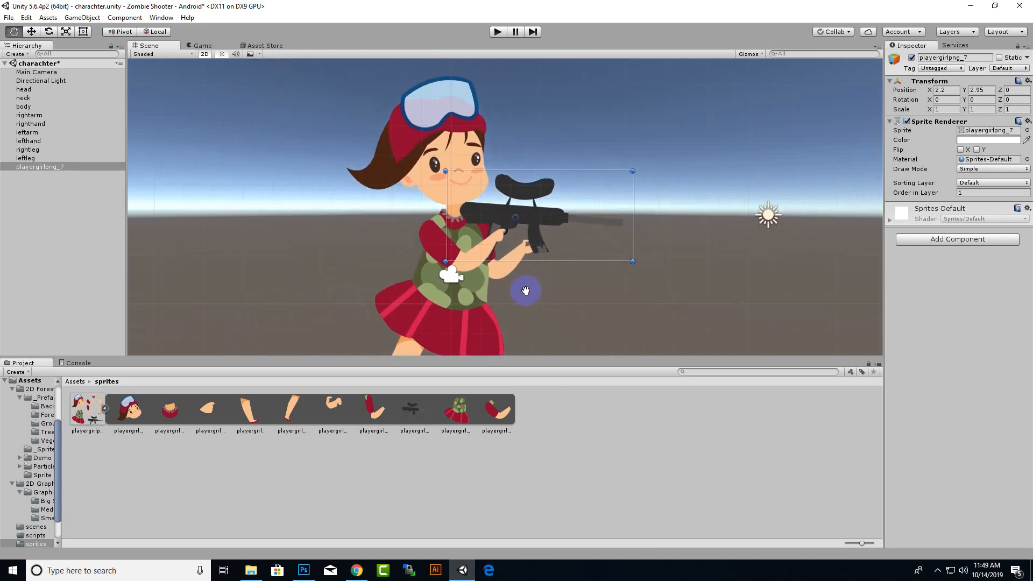
scroll(530, 299, down, 4)
click(611, 261)
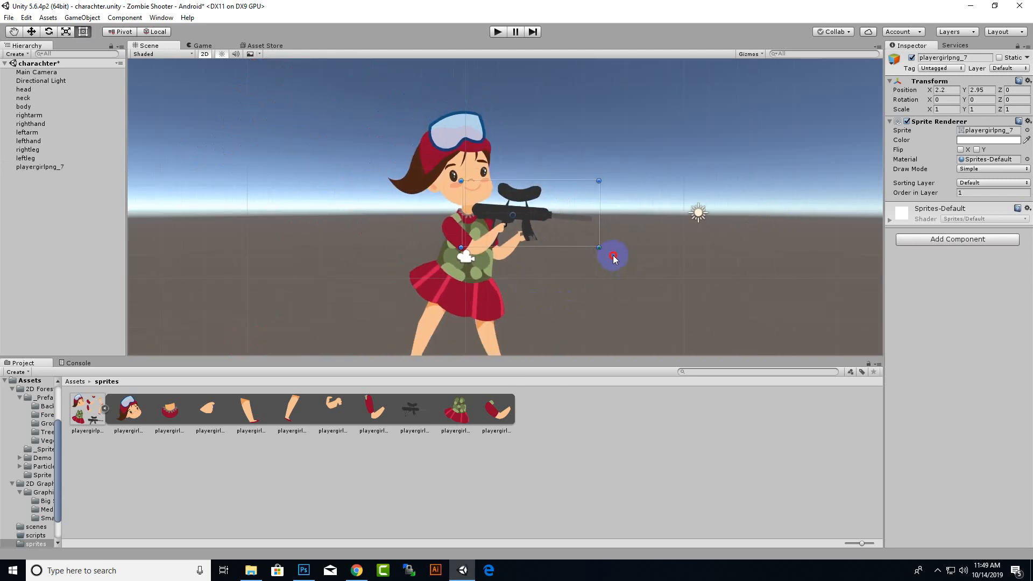
Step: Rotate the gun sprite to about 2.29°, raise it to about Y 2.98, and save the scene
click(581, 243)
drag(605, 252, 554, 249)
scroll(553, 249, up, 5)
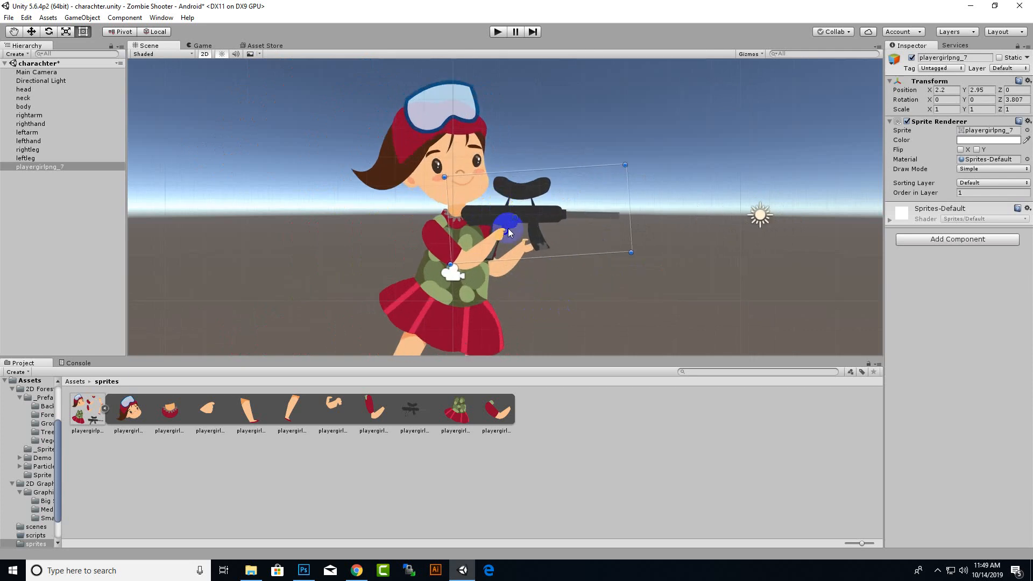
drag(492, 218, 491, 214)
scroll(526, 291, down, 9)
scroll(527, 292, down, 6)
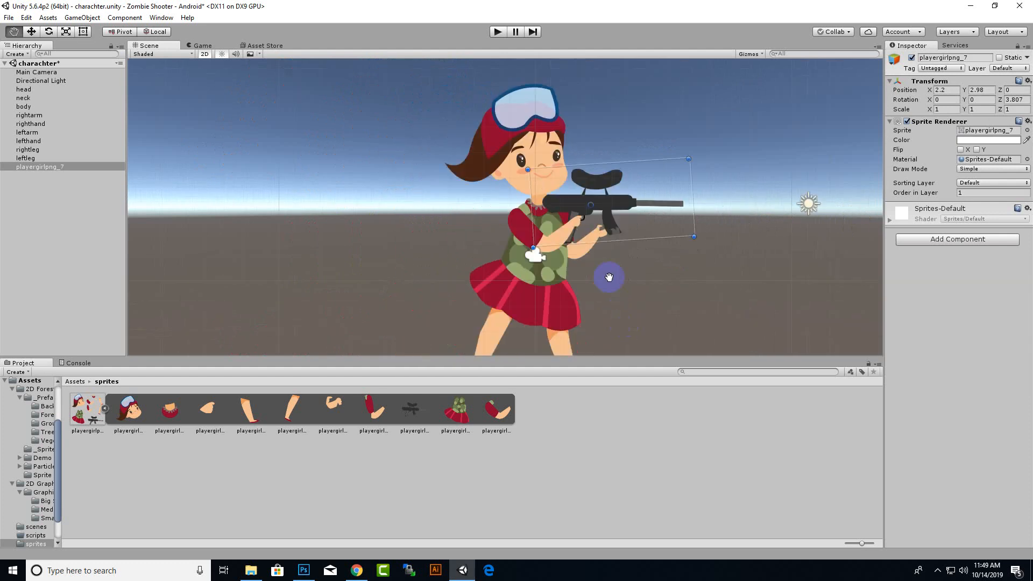
drag(591, 221, 585, 214)
key(ctrl+s)
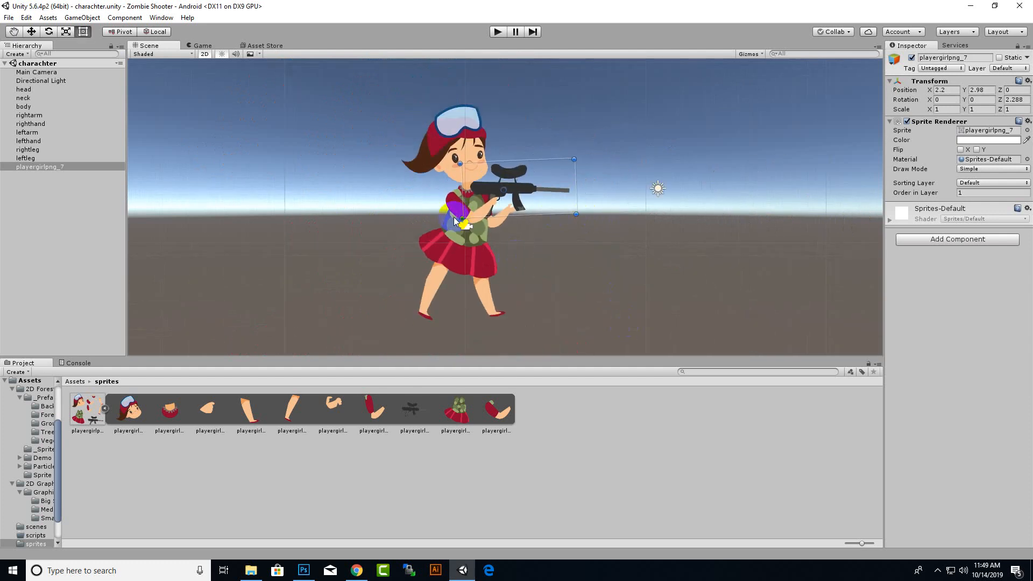
Step: Create an empty GameObject in the scene and name it GirlPlayer
click(16, 54)
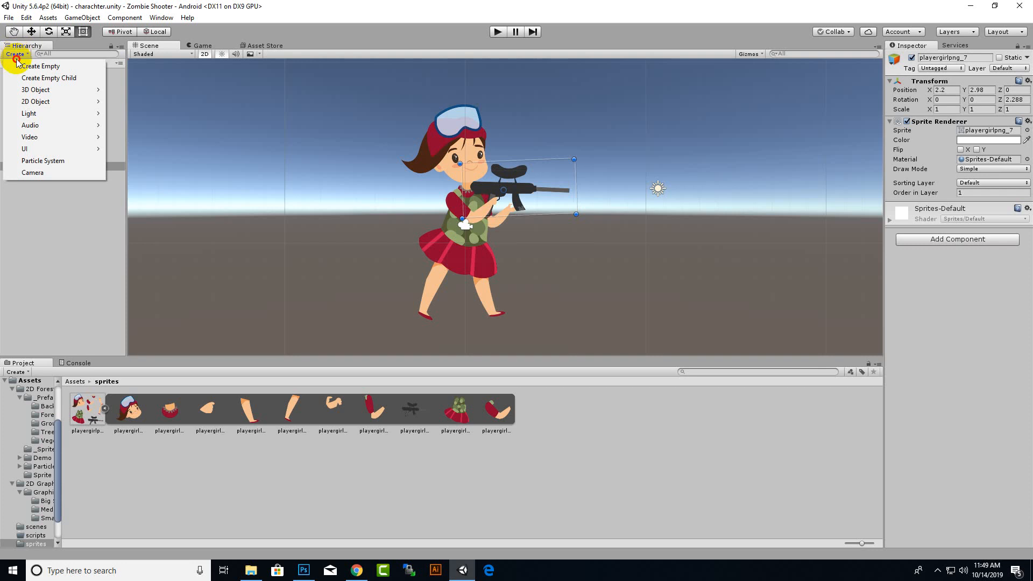
click(22, 66)
click(40, 176)
right_click(40, 176)
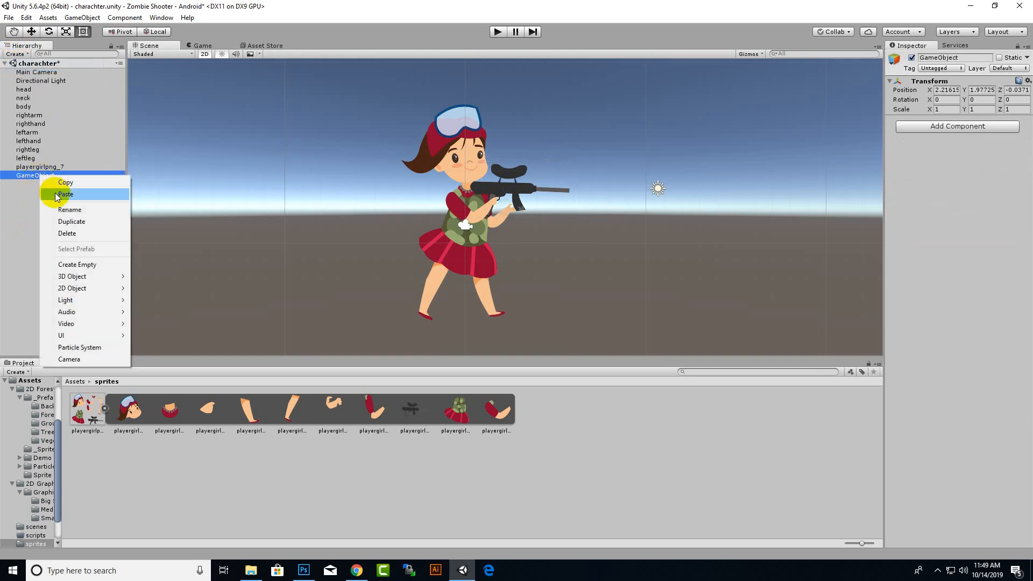
click(63, 210)
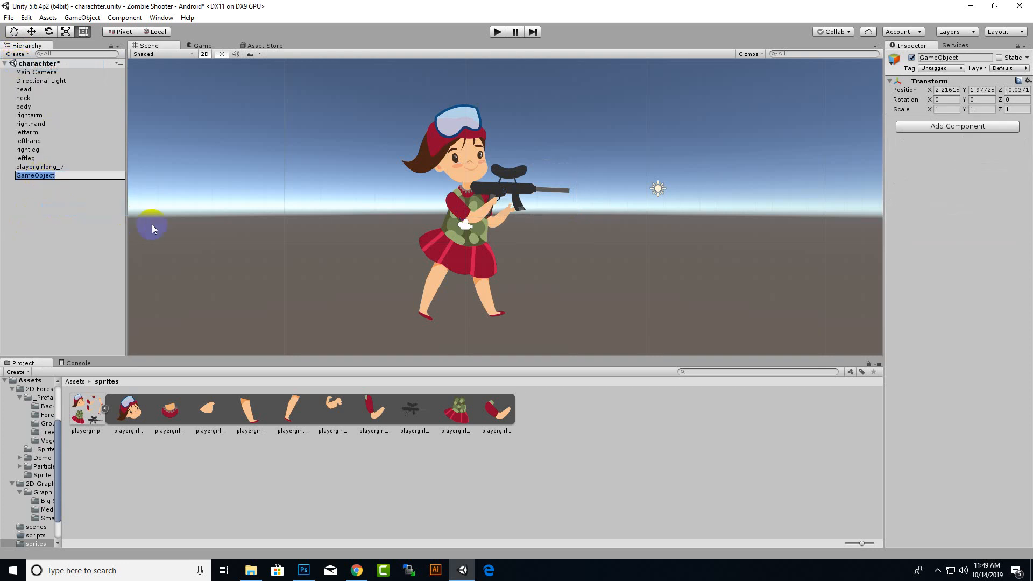
text(P)
key(BackSpace)
key(BackSpace)
text(GirlPlayer)
key(Return)
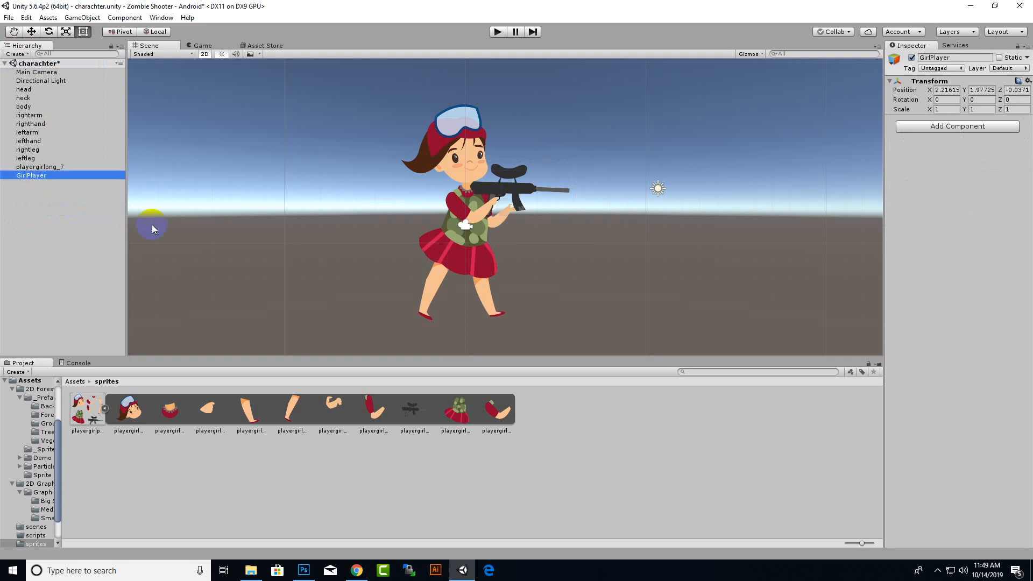
Step: Rename the gun sprite object playergirlpng_7 to gun
click(33, 167)
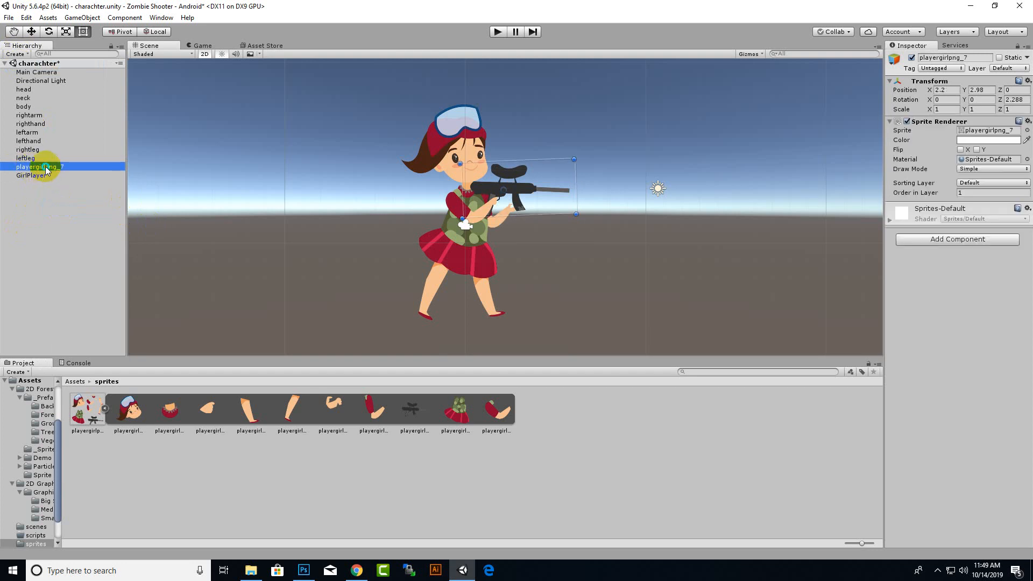
right_click(41, 167)
click(73, 200)
text(gun)
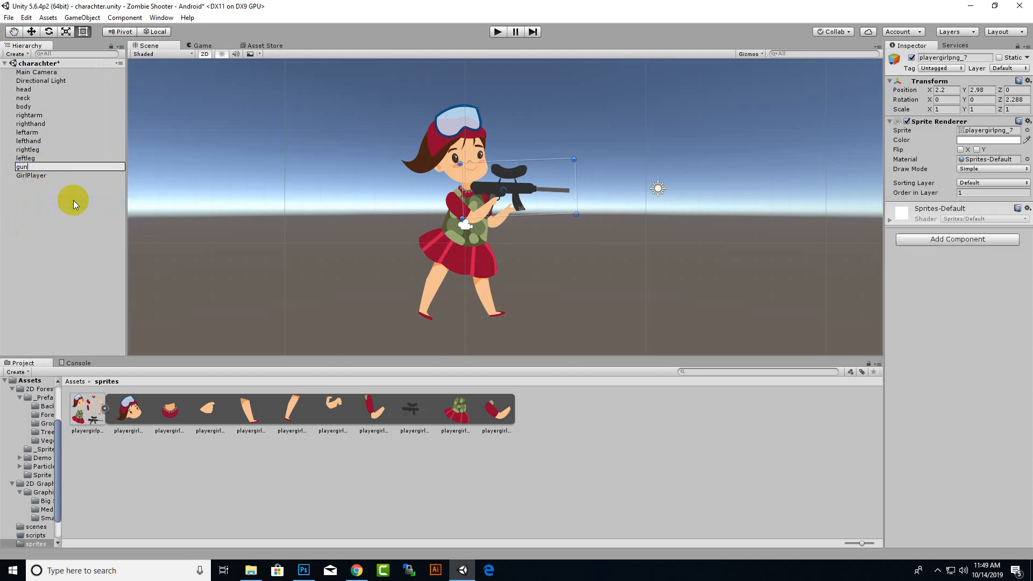
key(Return)
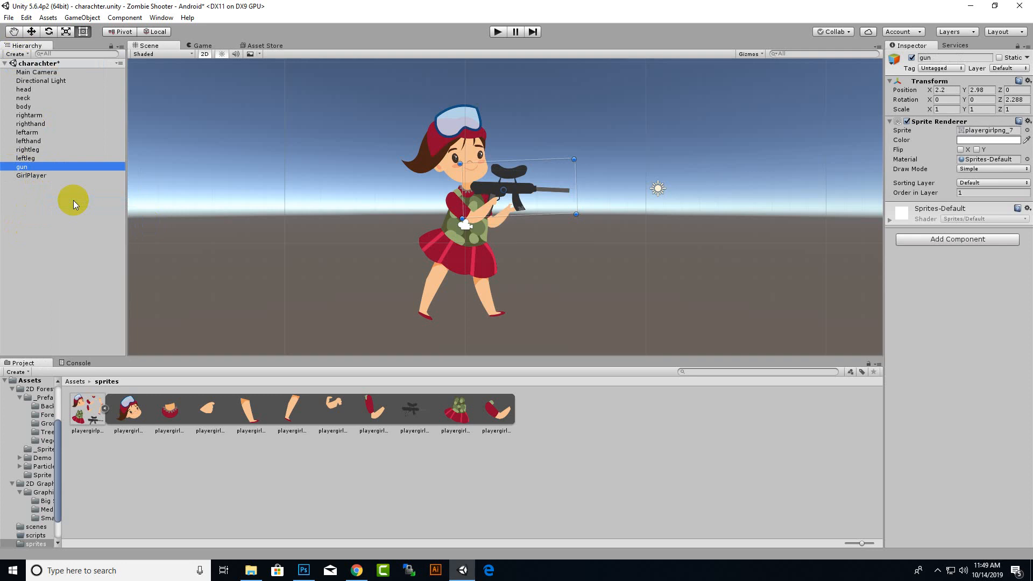
Step: Make all the character parts from head through gun children of GirlPlayer
shift+click(23, 90)
drag(23, 90, 44, 176)
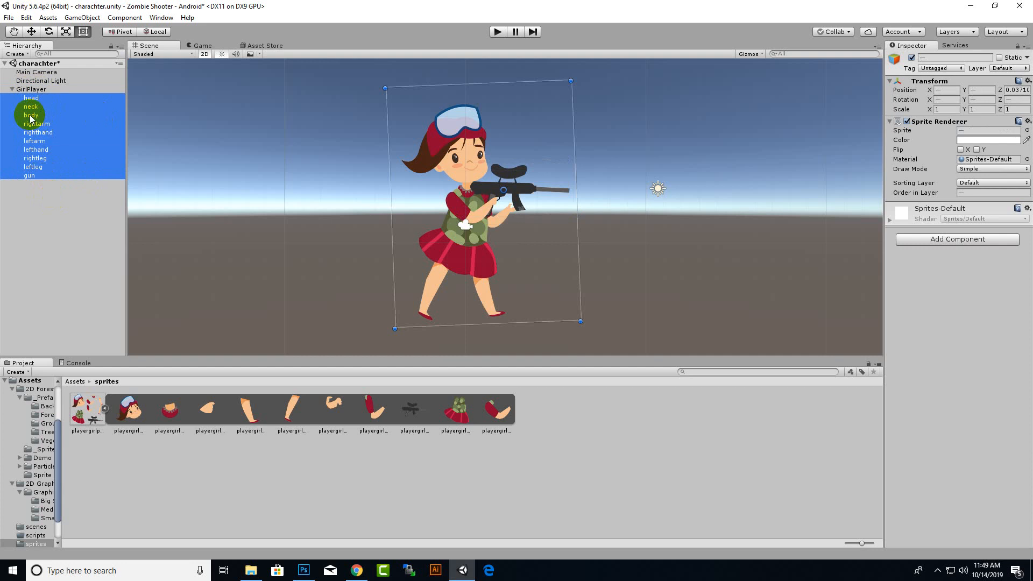
click(460, 224)
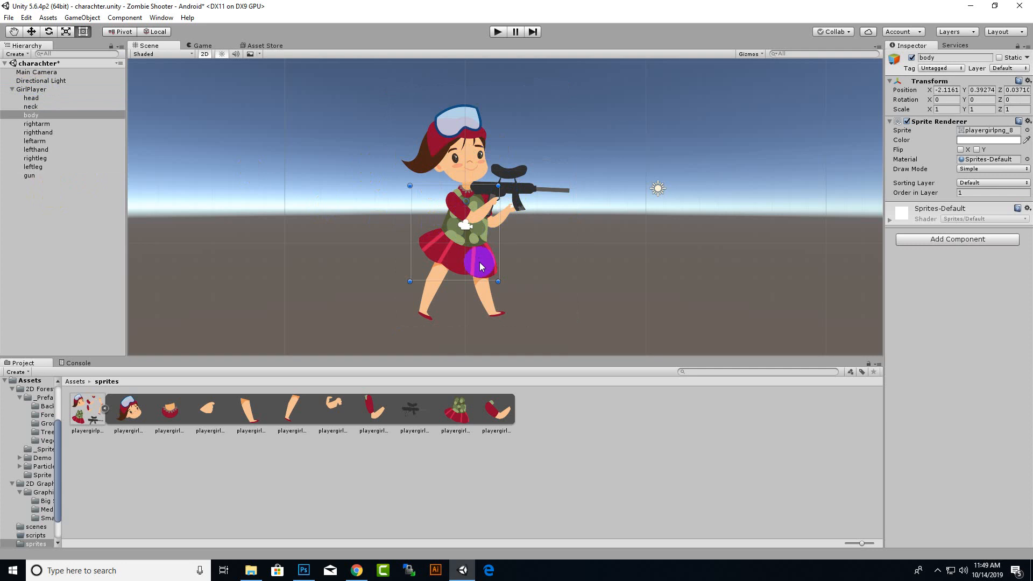
Step: Make head and neck children of body within GirlPlayer
click(32, 108)
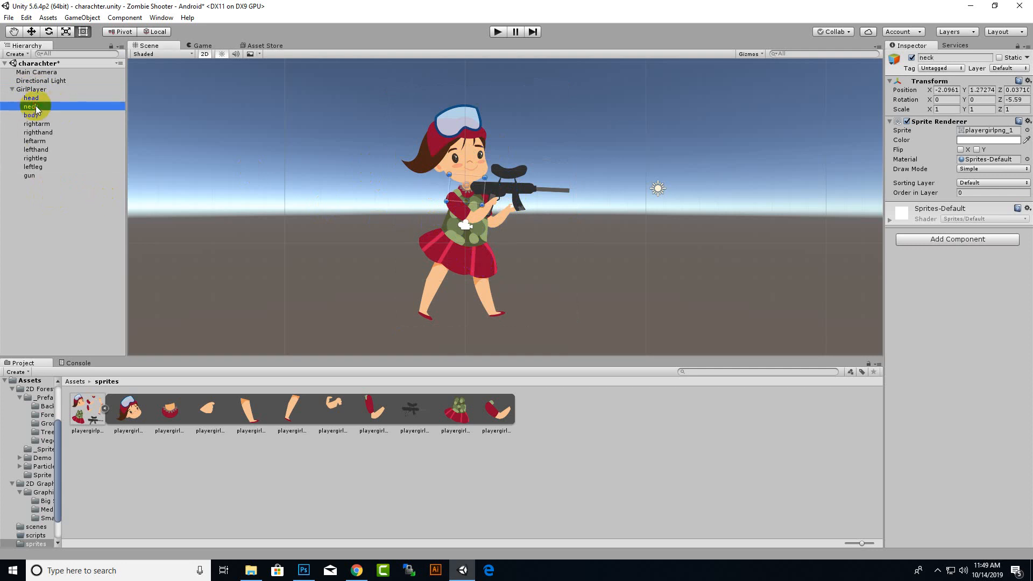
ctrl+click(31, 99)
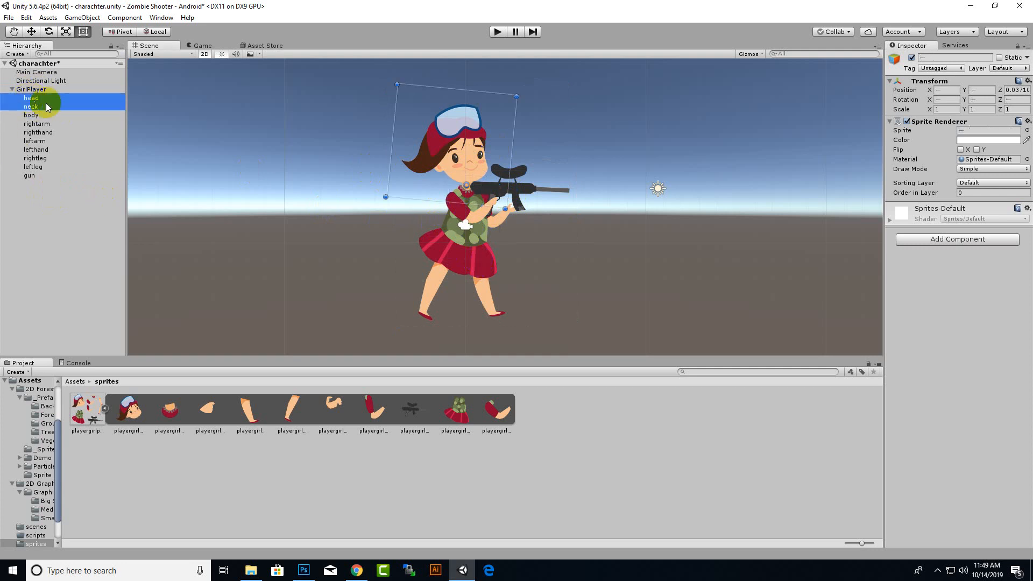
shift+click(38, 123)
click(39, 109)
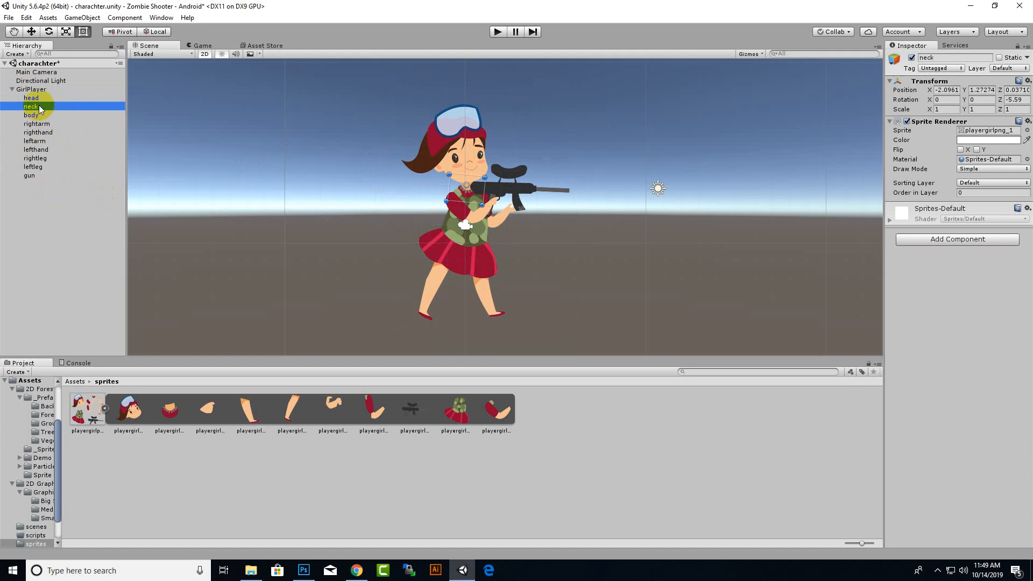
ctrl+click(40, 101)
drag(39, 103, 43, 115)
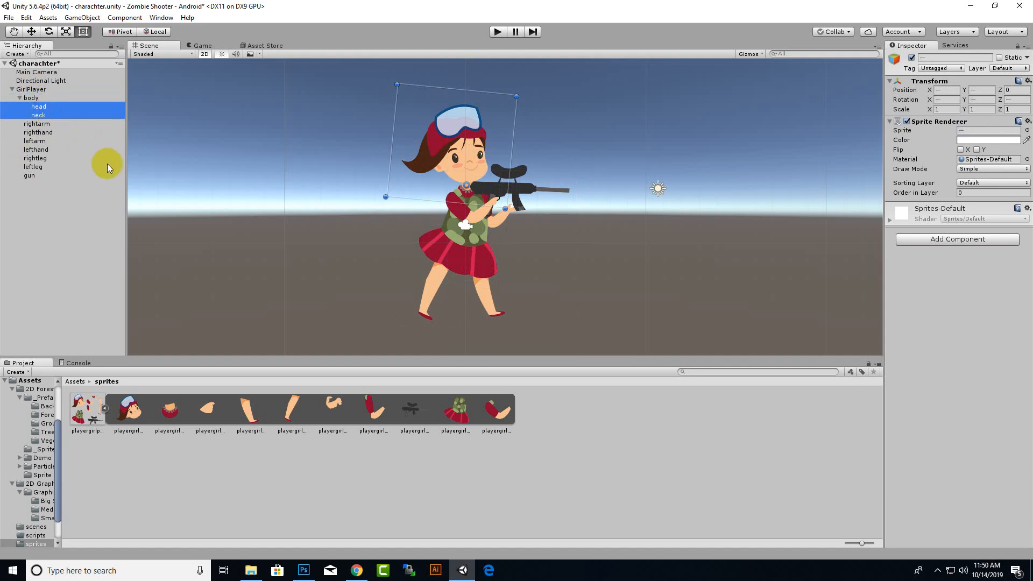
Step: Make neck a child of head
click(41, 115)
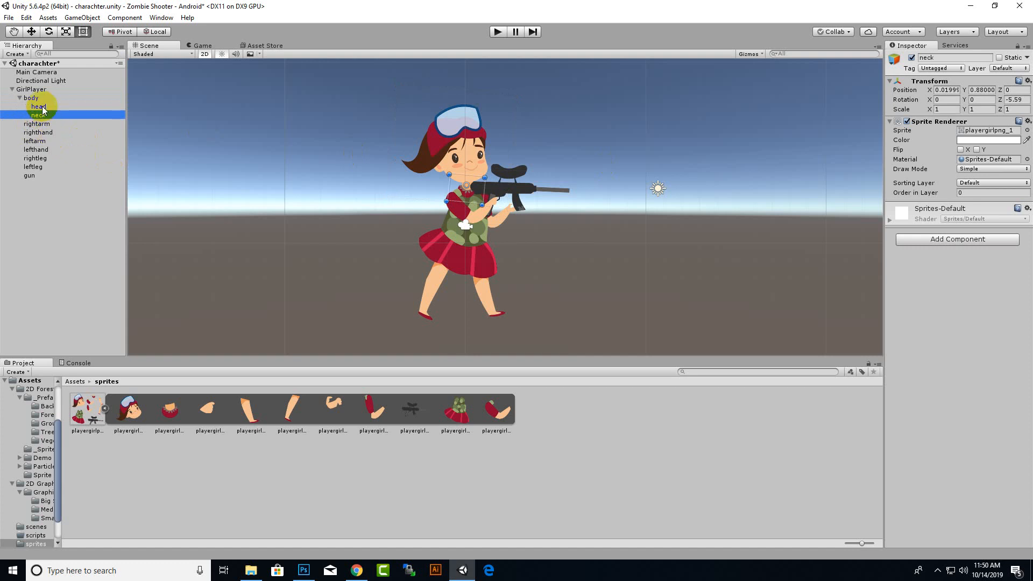
click(43, 107)
click(42, 114)
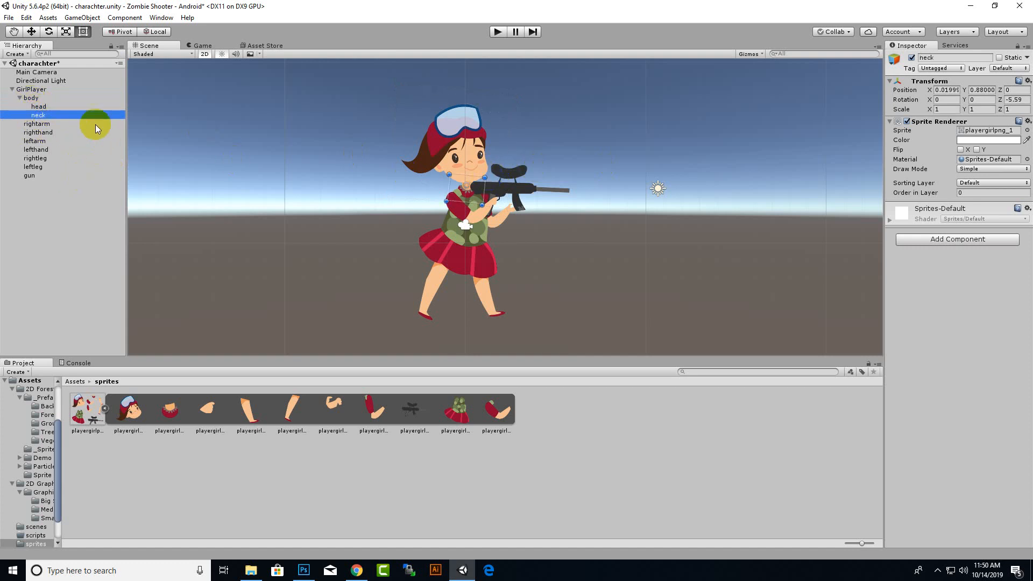
drag(38, 117, 38, 108)
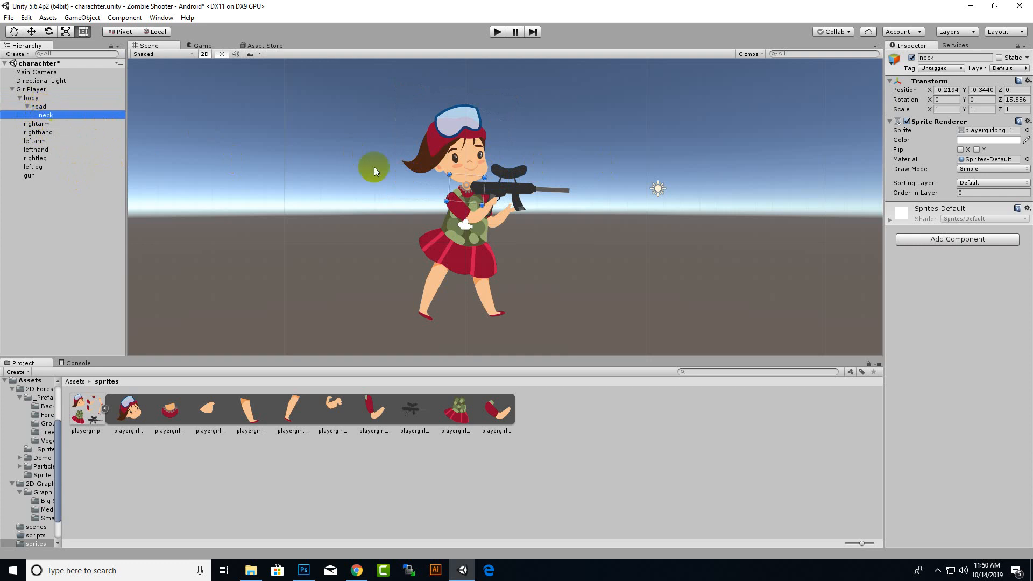
Step: Test the head and neck parenting by rotating head slightly, and undo the rotation
click(36, 106)
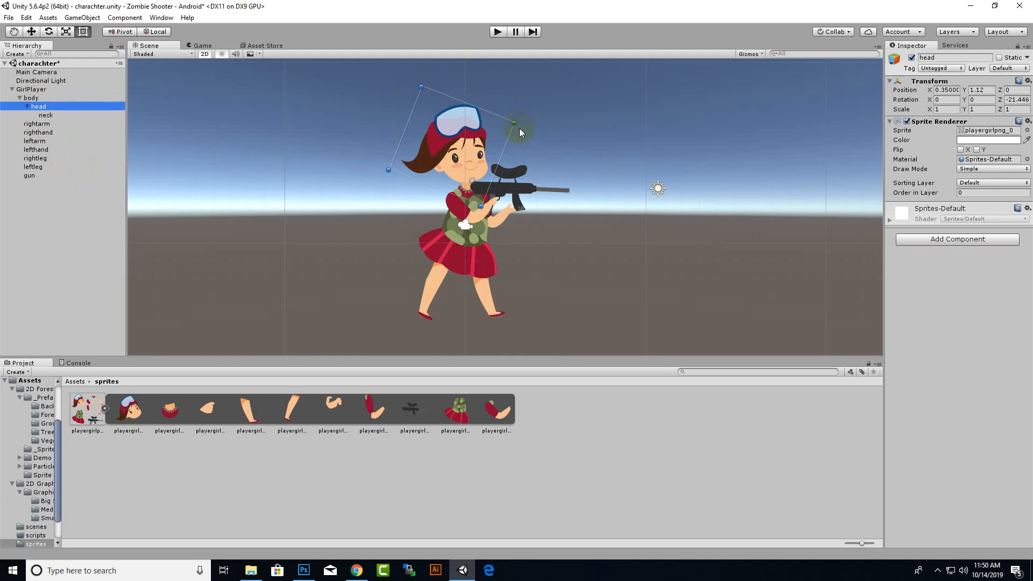
mouse_move(521, 123)
mouse_down()
mouse_move(508, 119)
mouse_move(520, 135)
mouse_up()
key(ctrl+z)
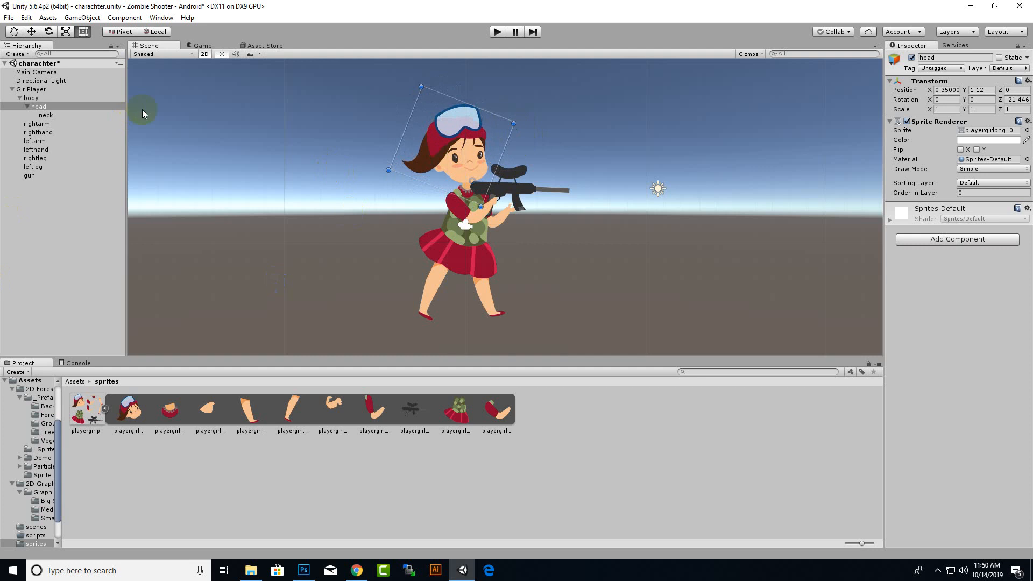
Step: Nest rightarm and leftarm under body, with righthand under rightarm and lefthand under leftarm
click(51, 125)
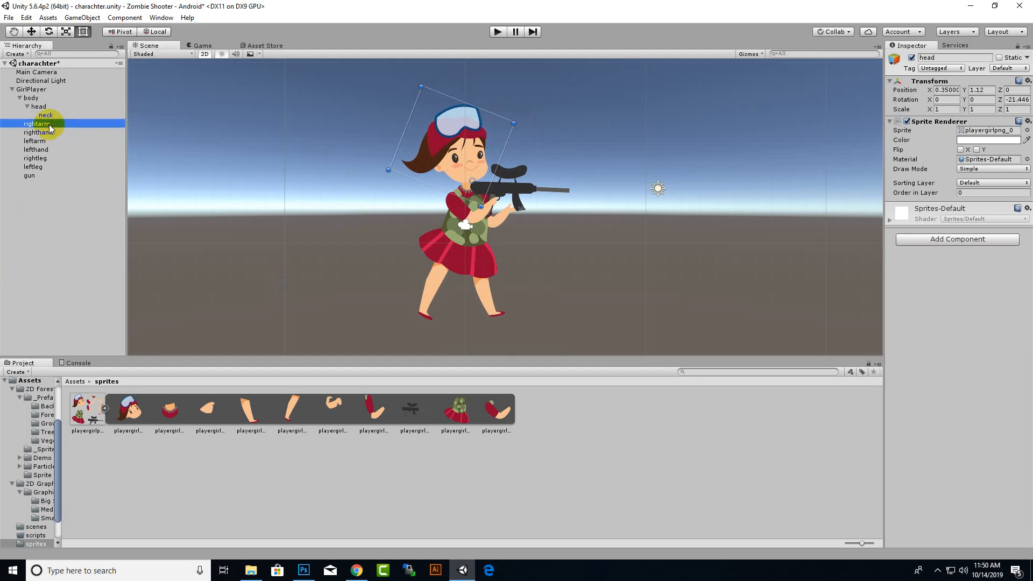
ctrl+click(43, 167)
drag(76, 150, 32, 101)
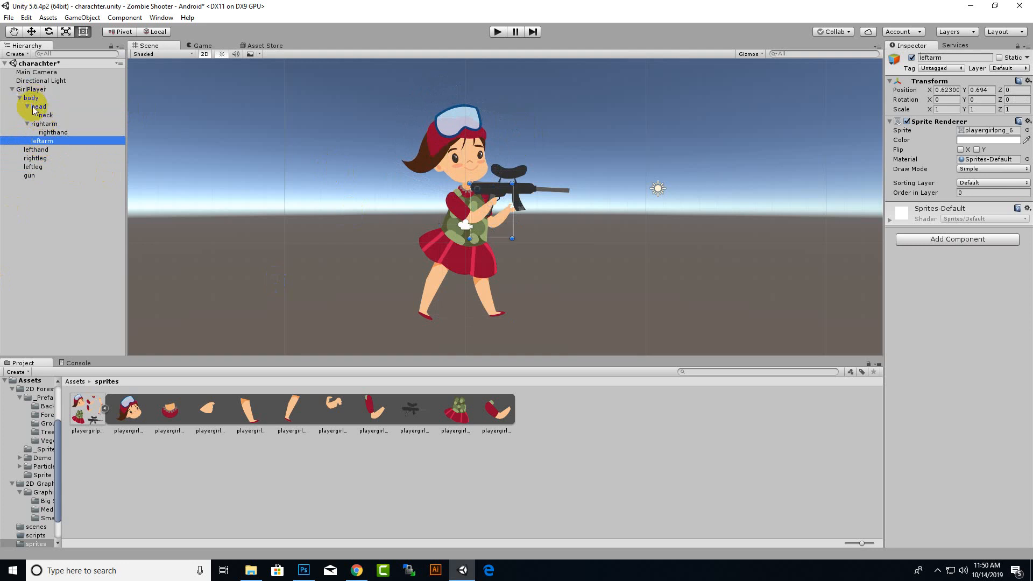
drag(36, 150, 41, 141)
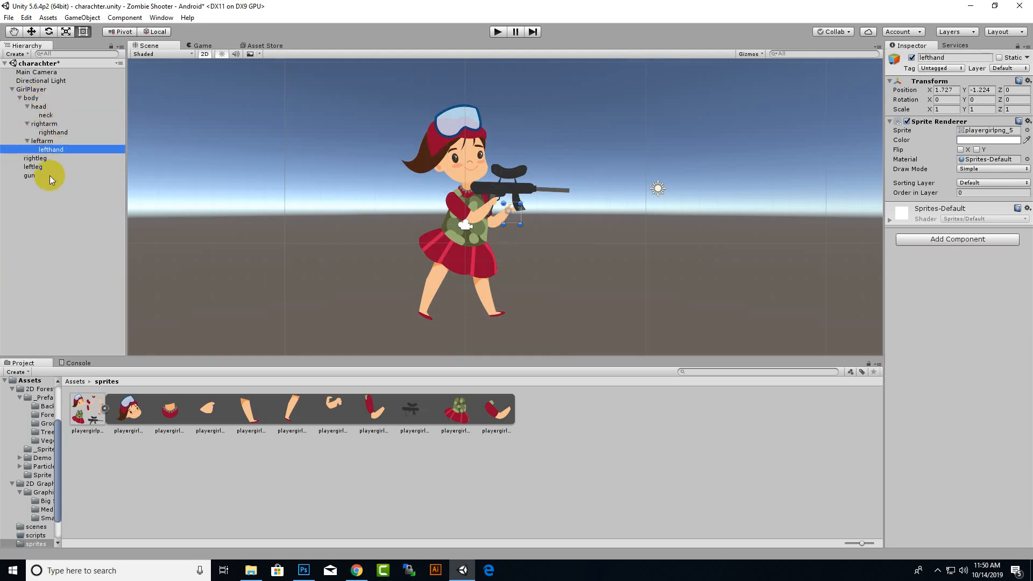
Step: Collapse the body group in the hierarchy and save the scene
click(36, 158)
ctrl+click(42, 168)
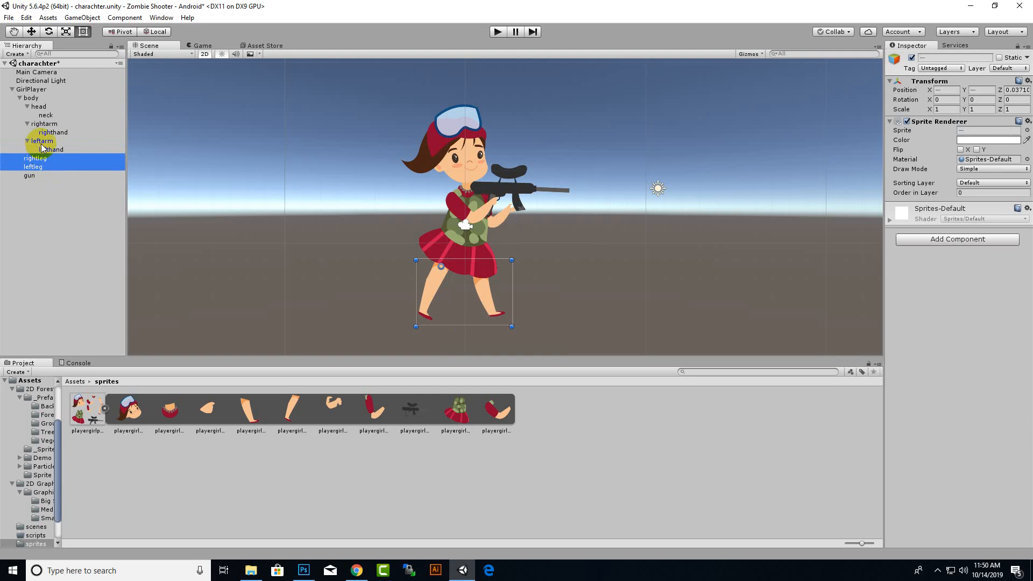
click(19, 98)
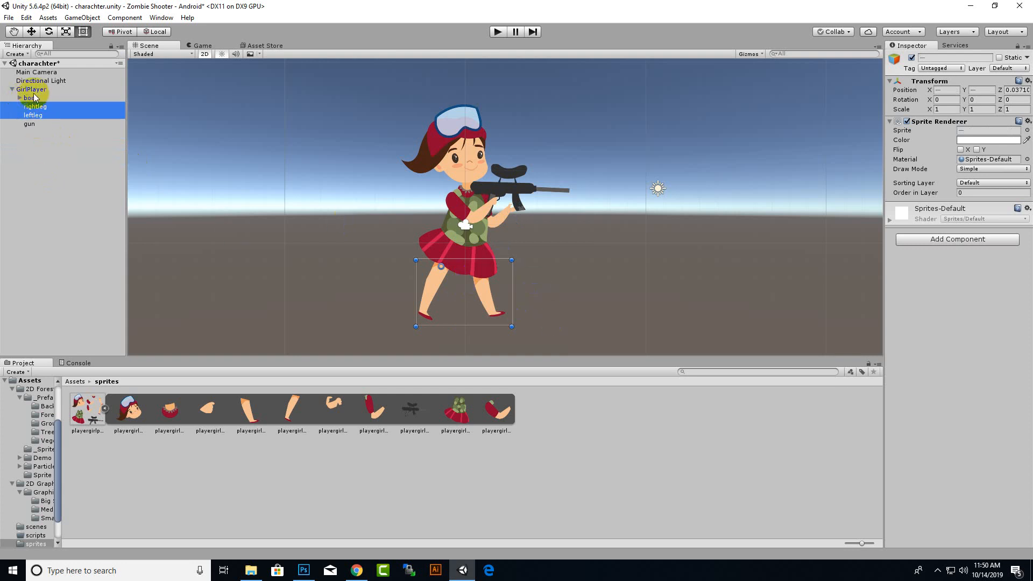
click(27, 124)
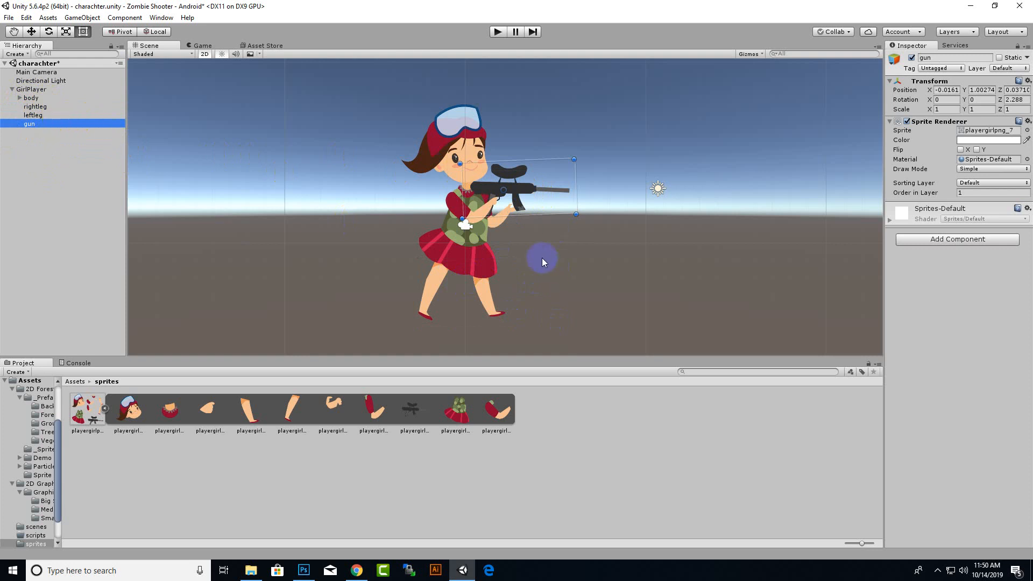
key(ctrl+s)
Step: Make rightleg, leftleg and gun children of body, and test the grouping by rotating body slightly
scroll(503, 216, down, 2)
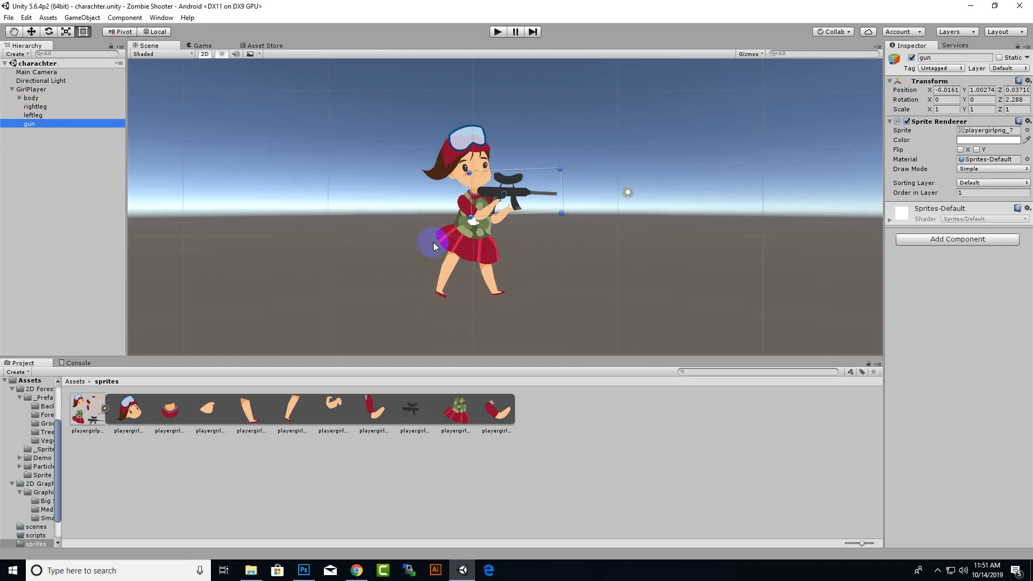
scroll(434, 242, up, 1)
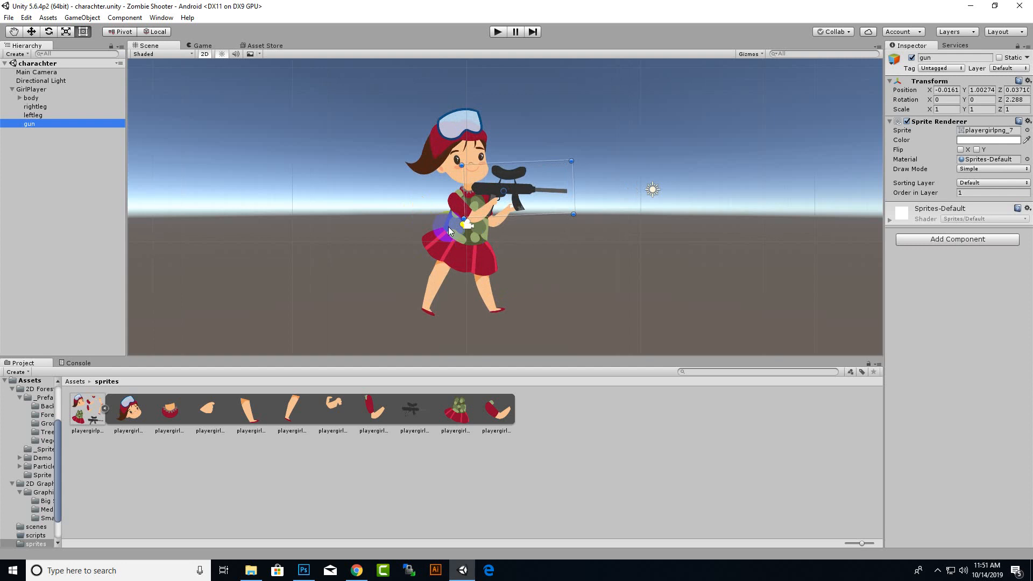
shift+click(51, 107)
drag(51, 107, 31, 99)
click(24, 101)
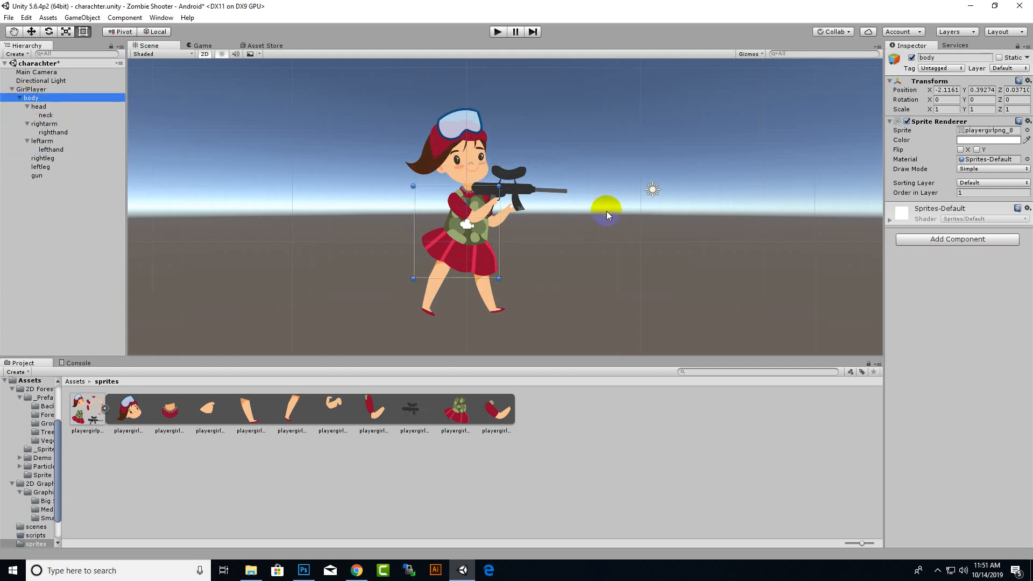
mouse_move(505, 283)
mouse_down()
mouse_move(492, 290)
mouse_move(553, 253)
mouse_move(425, 304)
mouse_move(587, 242)
mouse_move(518, 286)
mouse_up()
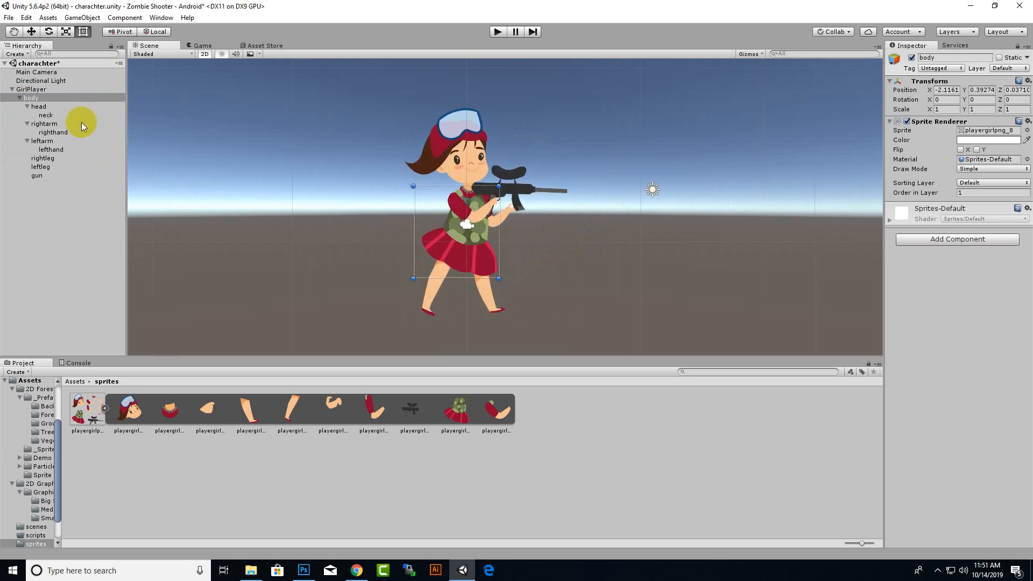
Step: Collapse the GirlPlayer hierarchy and the playergirl sprite sheet's slices, and save the scene
click(20, 97)
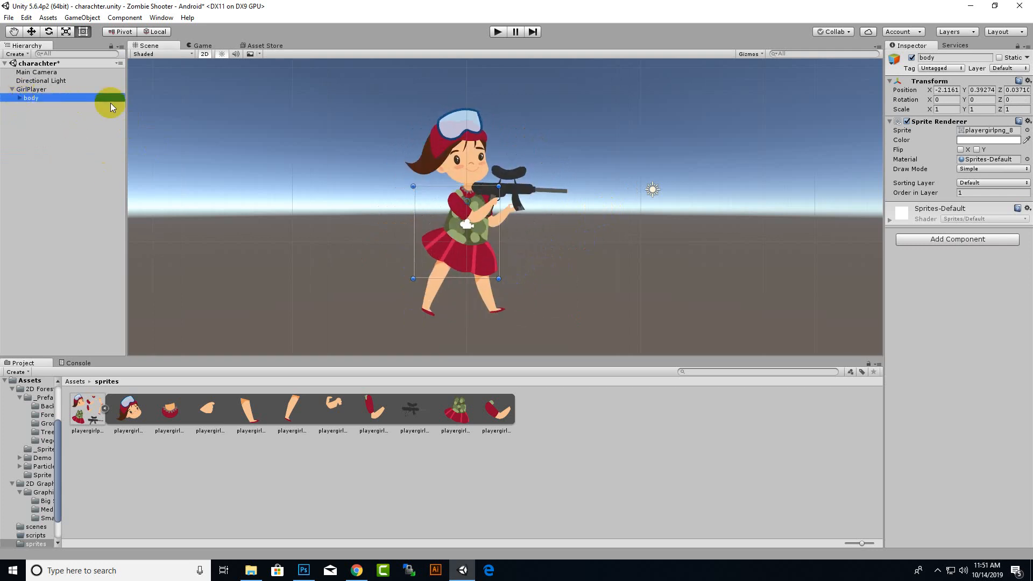
click(16, 90)
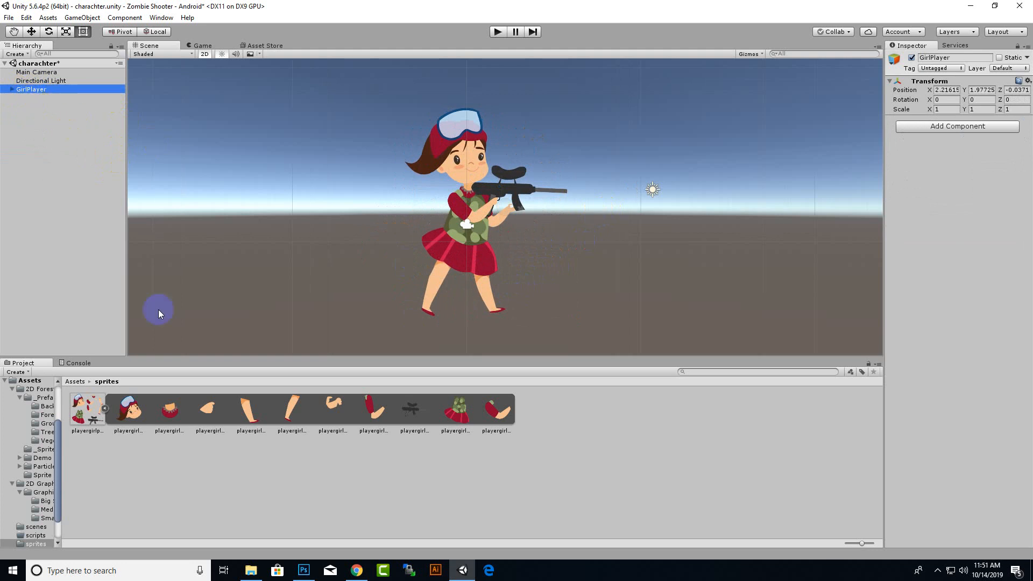
click(105, 409)
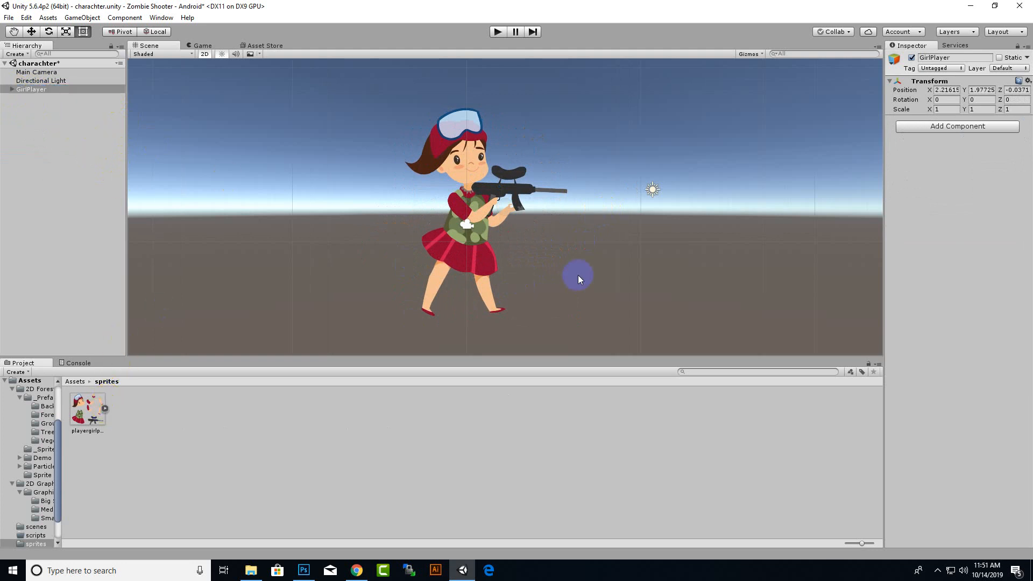
scroll(578, 276, down, 2)
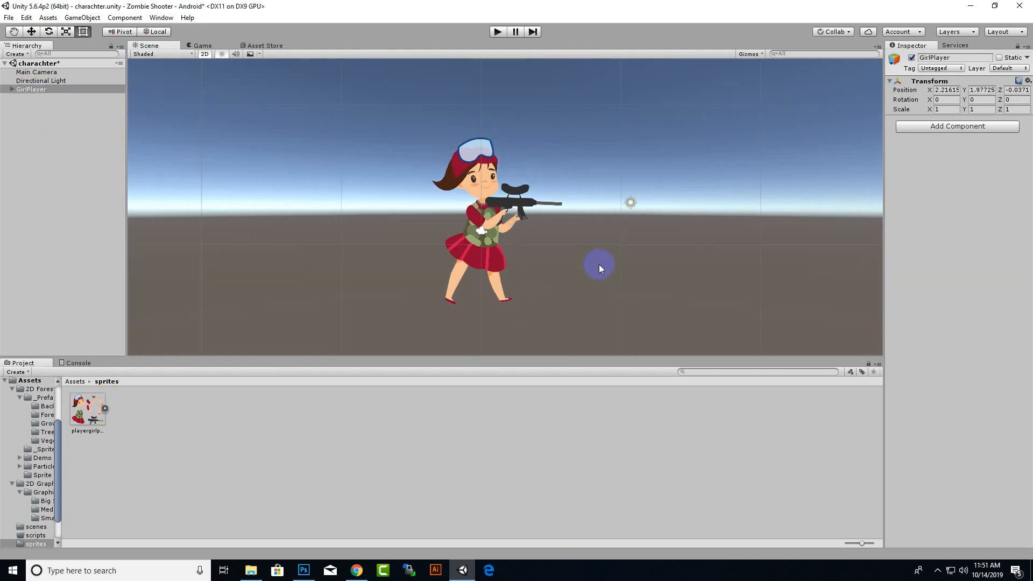
scroll(599, 264, up, 2)
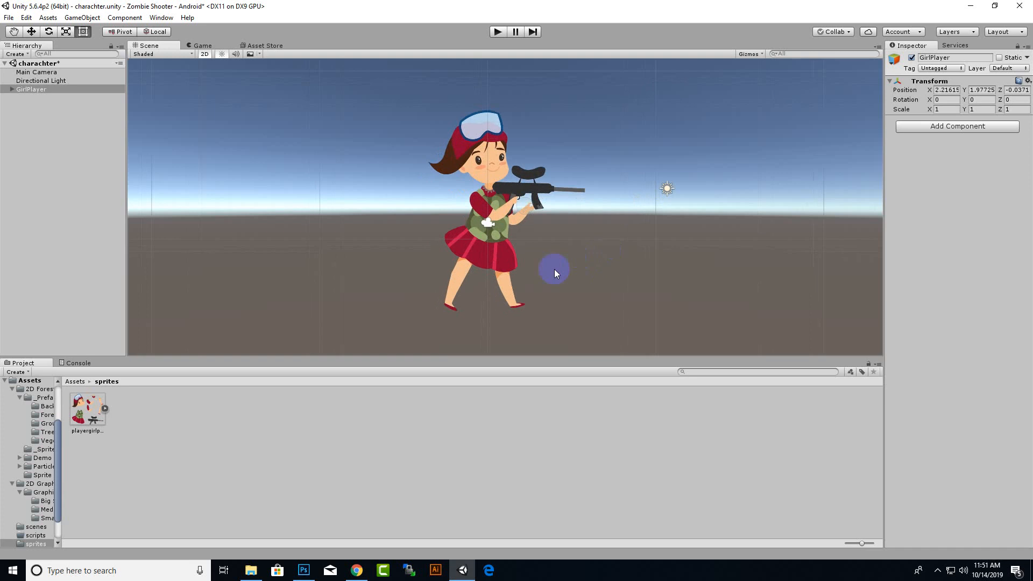
key(ctrl+s)
click(937, 570)
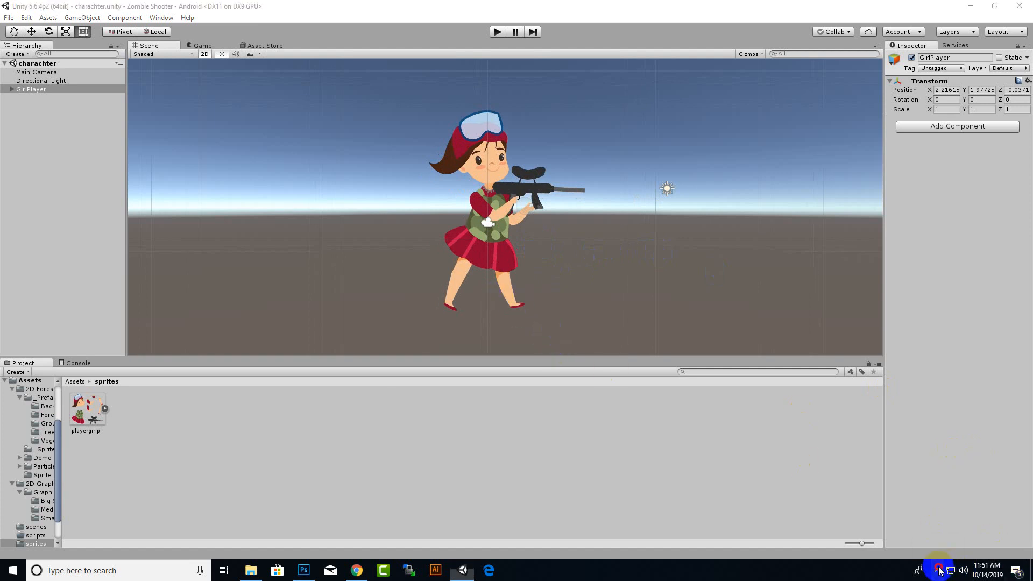